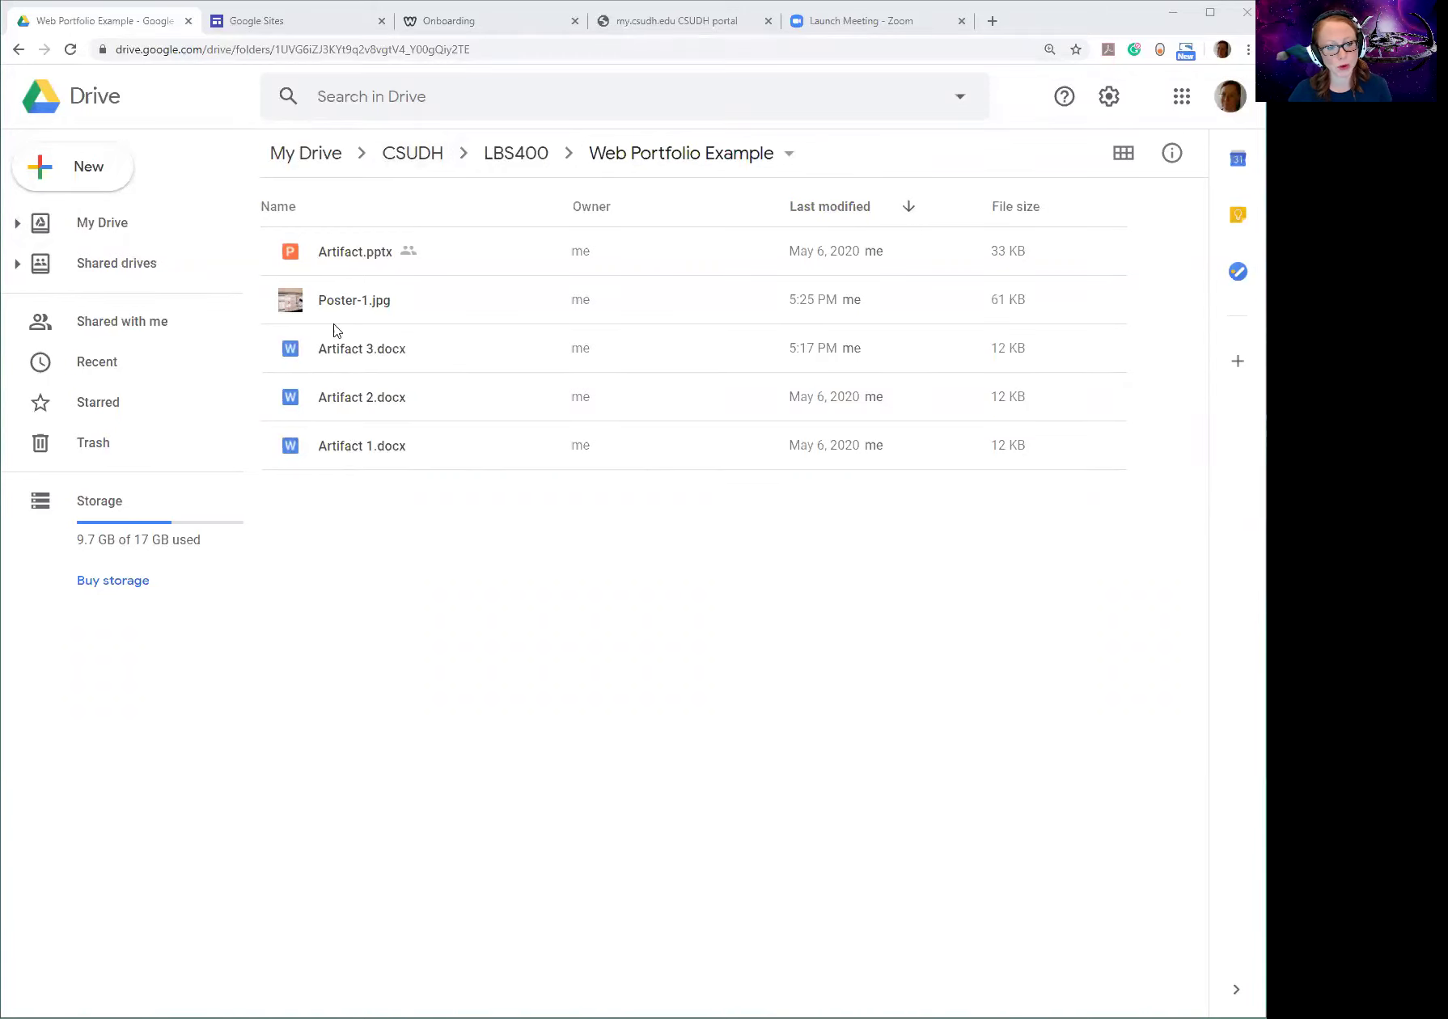
Preview Artifact 1.docx in Drive, close it, and switch to the Google Sites start page.
double_click(343, 447)
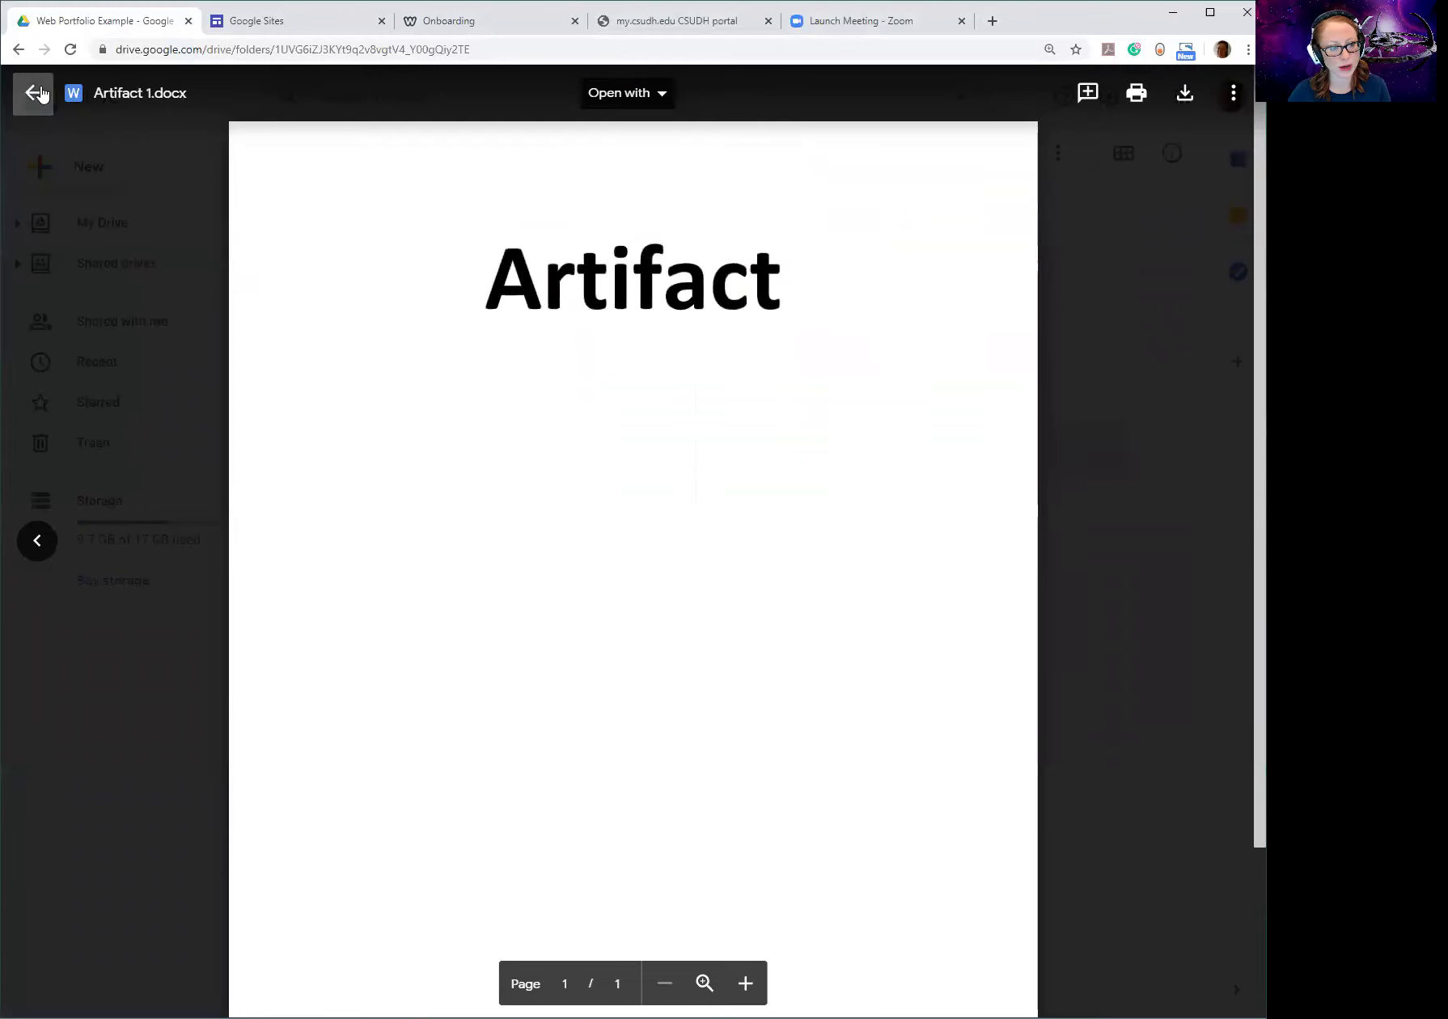
click(35, 94)
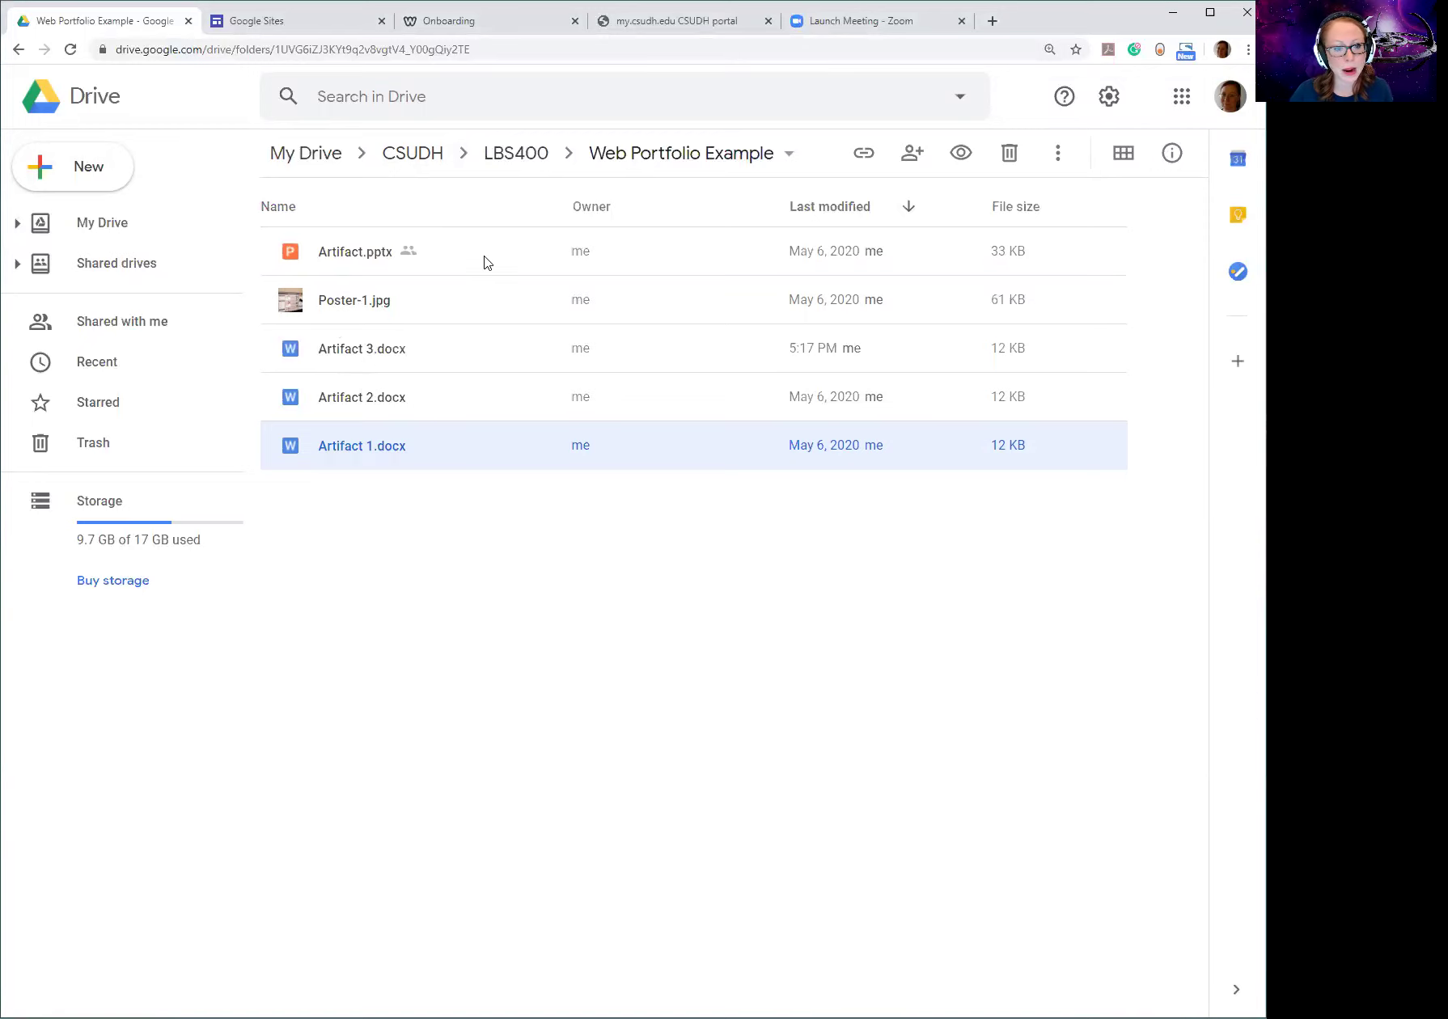
click(484, 542)
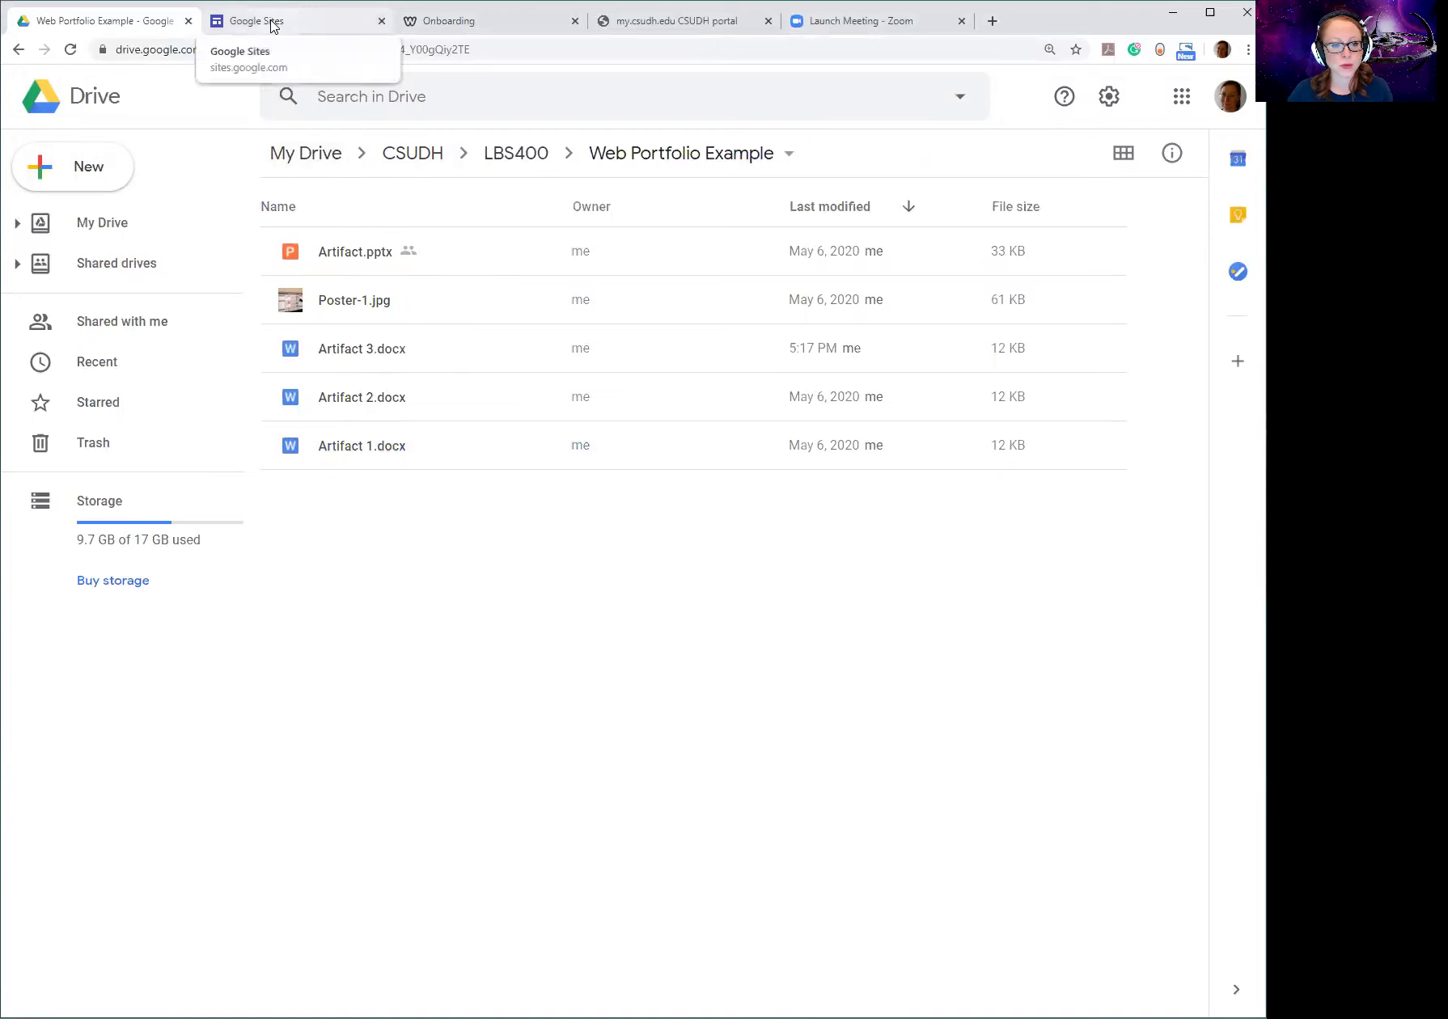
click(287, 30)
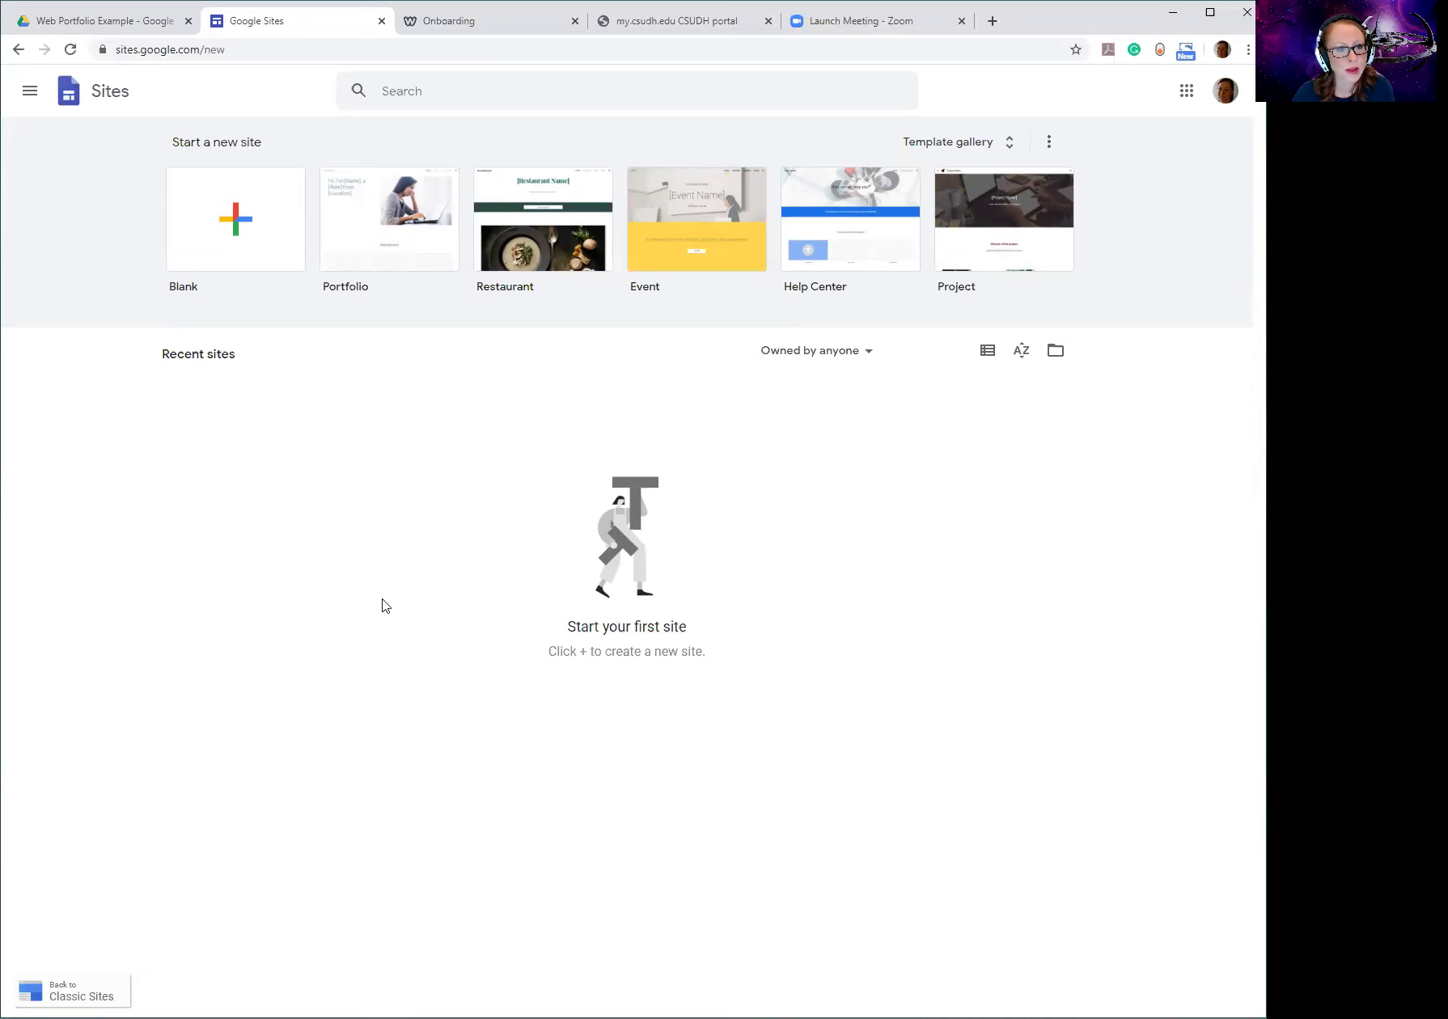
Open the Google Sites template gallery with its Personal, Work and Education templates.
click(69, 22)
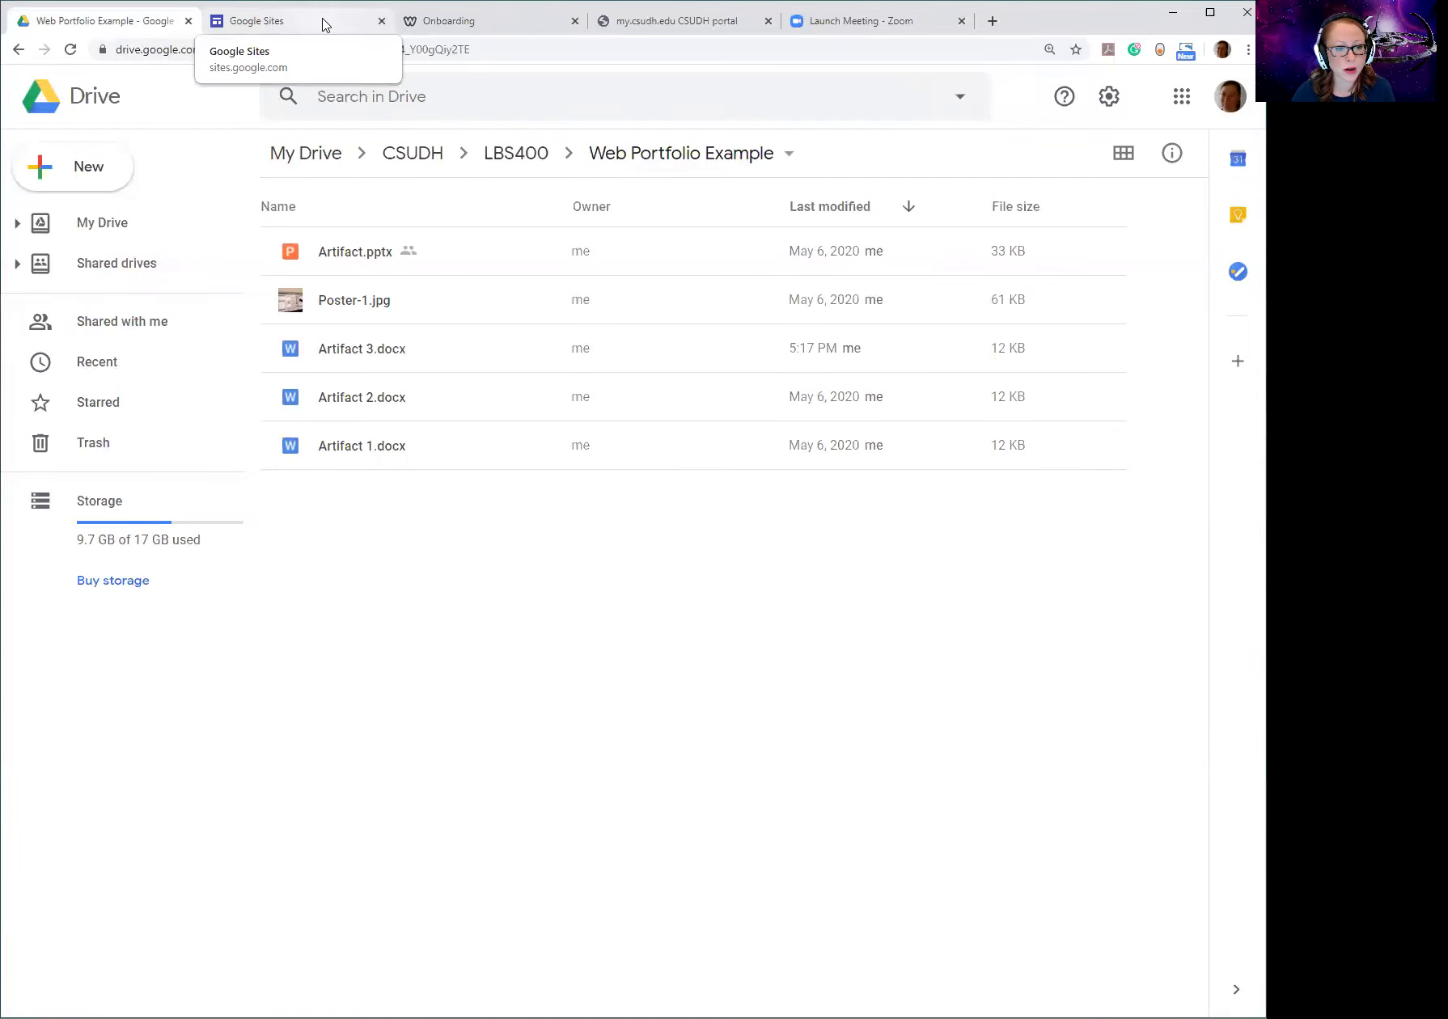
click(325, 25)
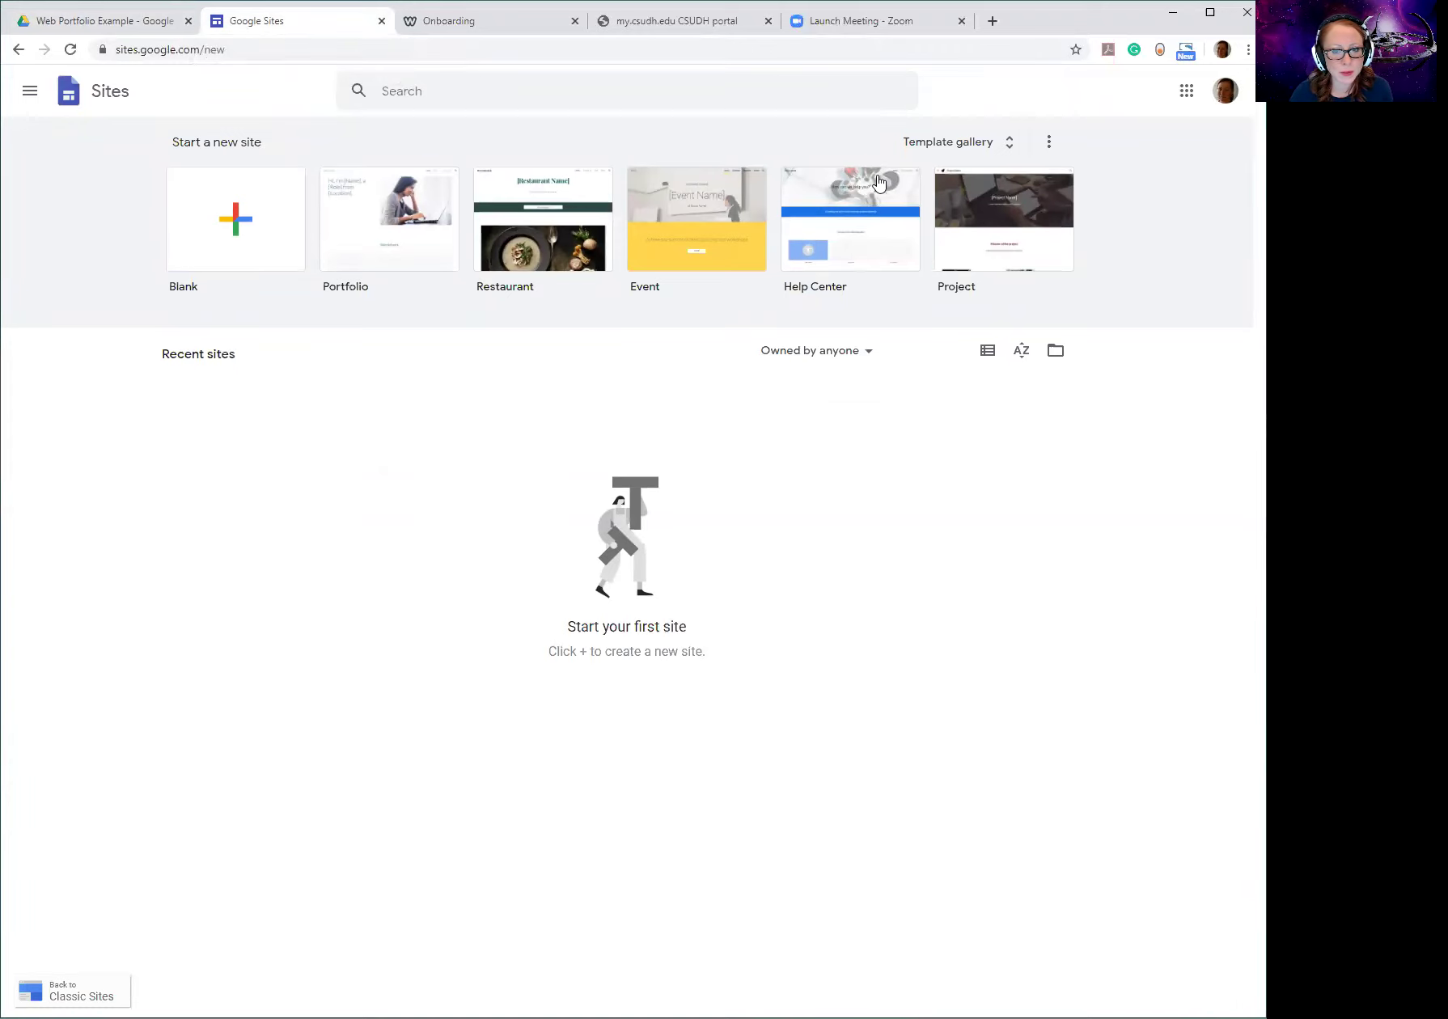
click(964, 143)
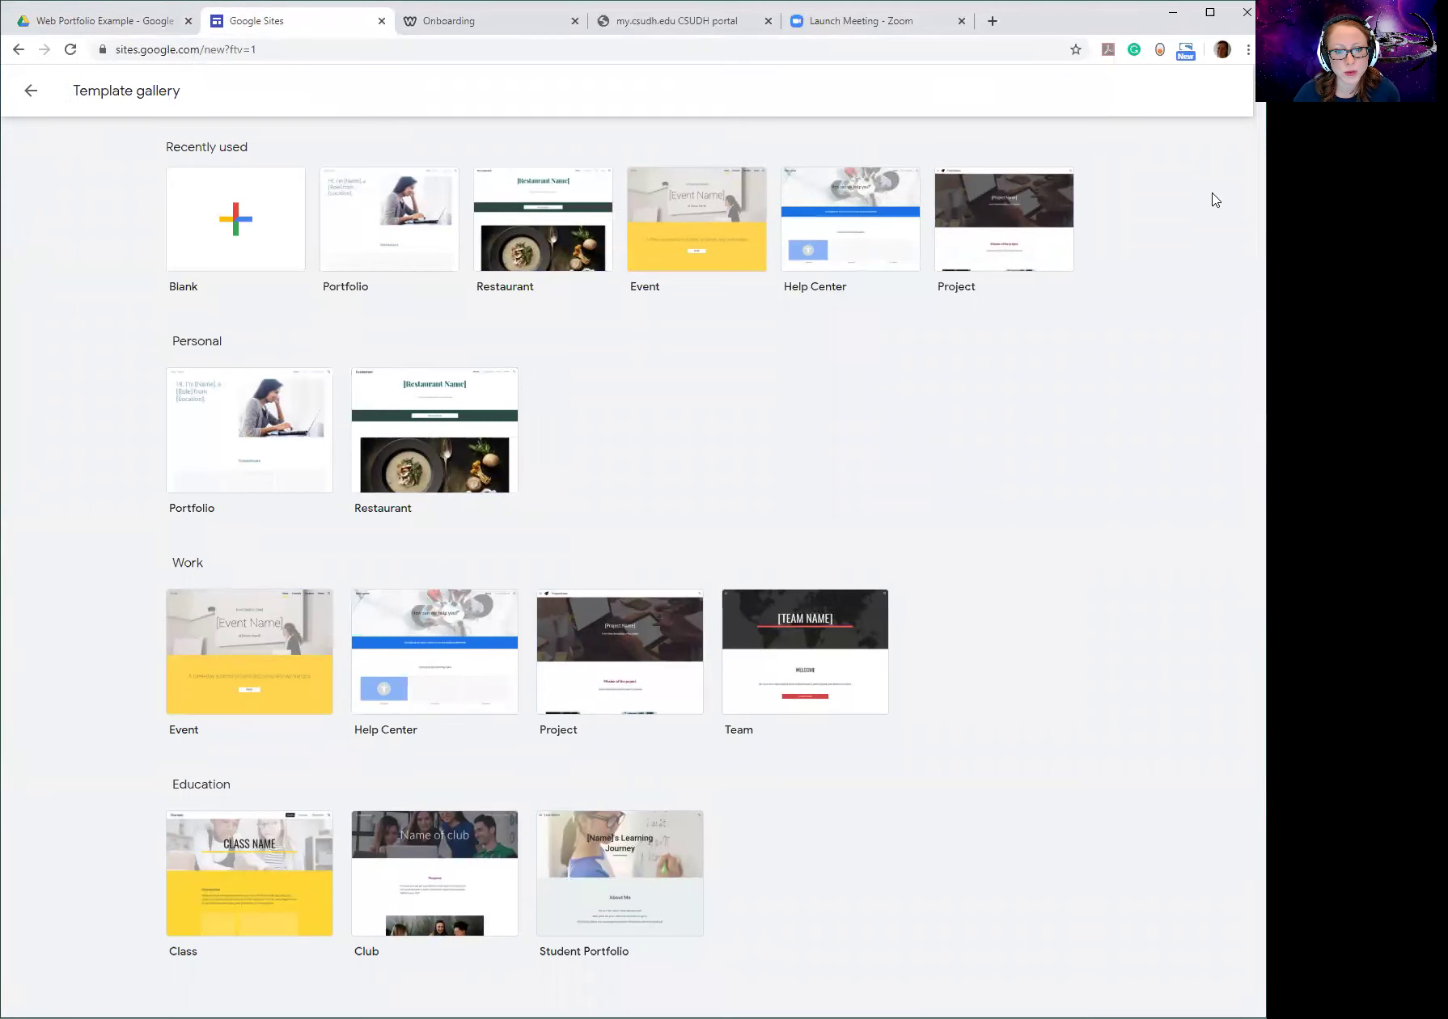
Create a new site from the Portfolio template and select its hero heading.
click(229, 424)
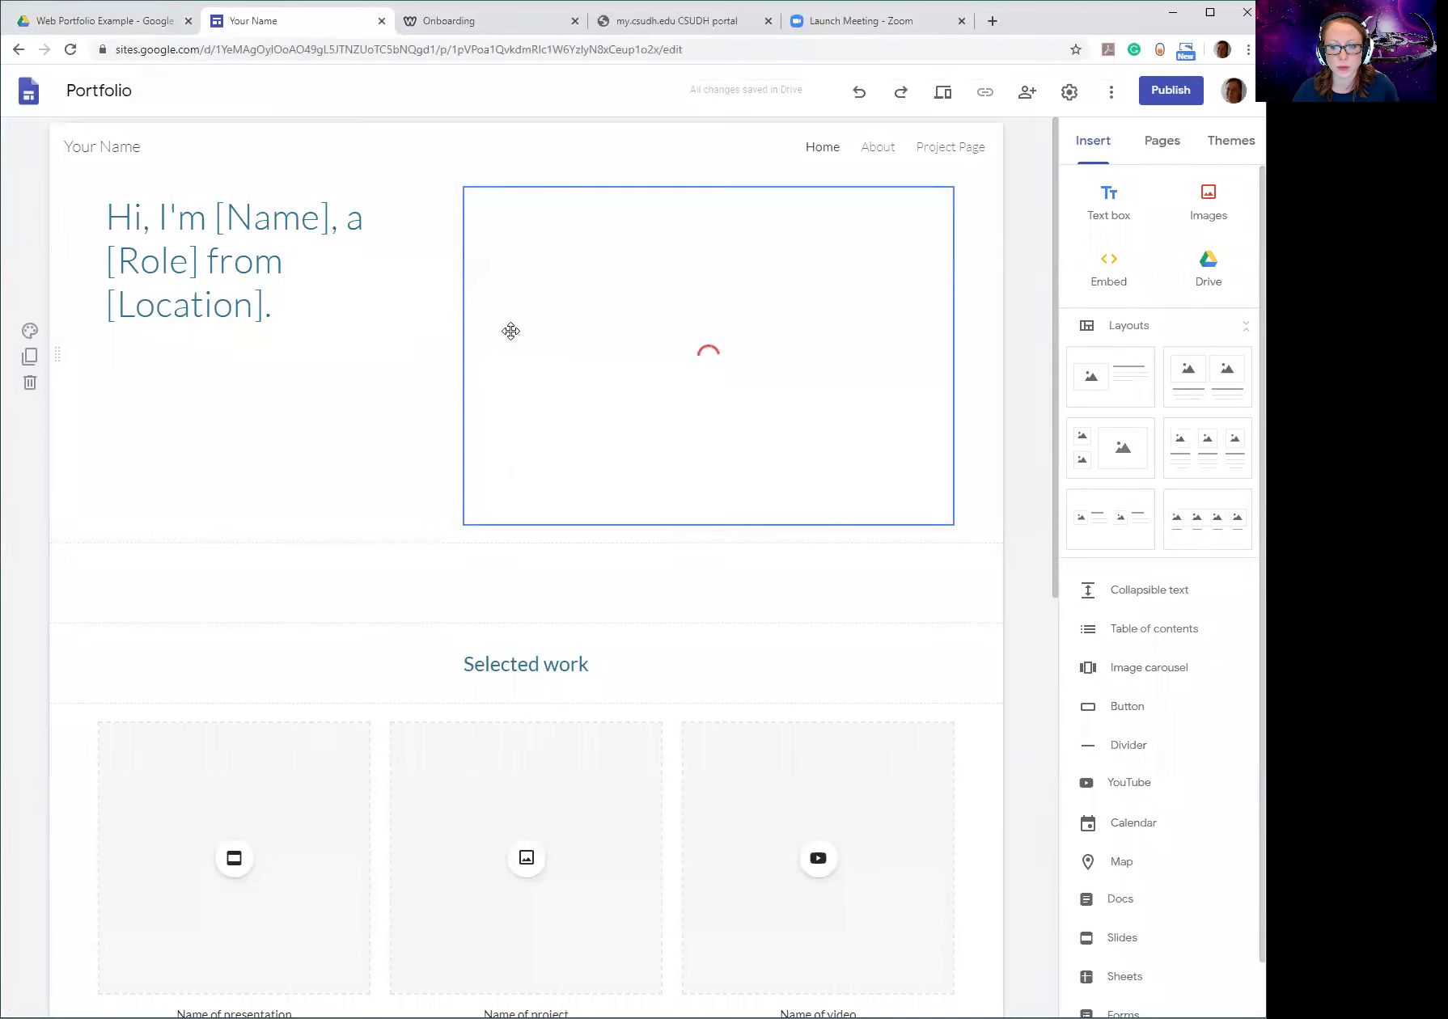
click(323, 311)
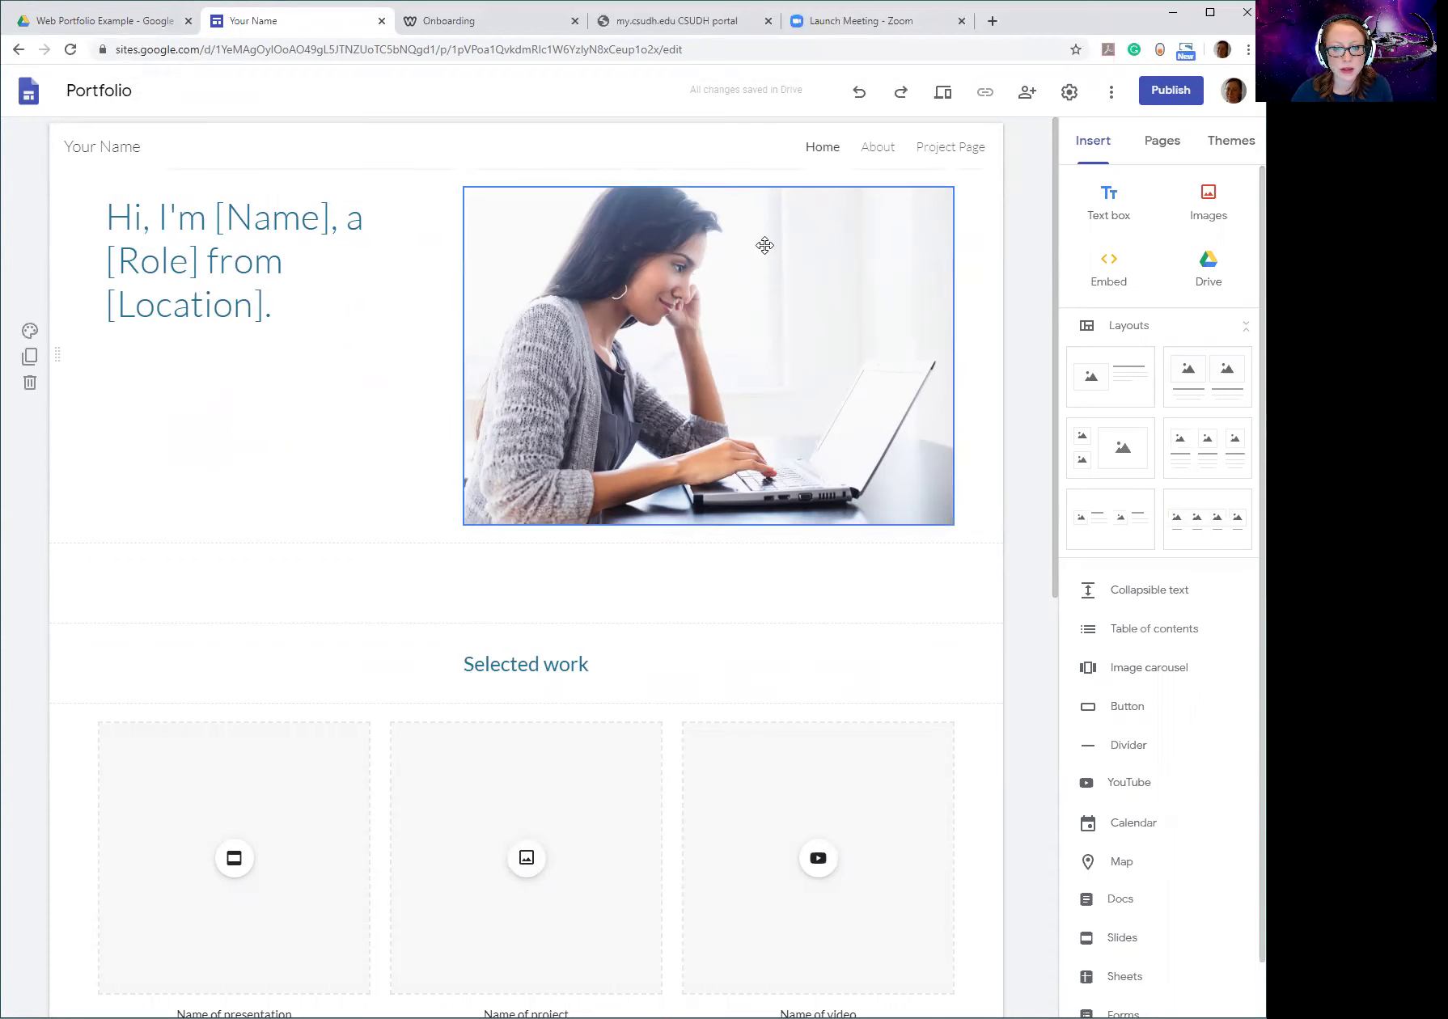
click(150, 251)
triple_click(149, 251)
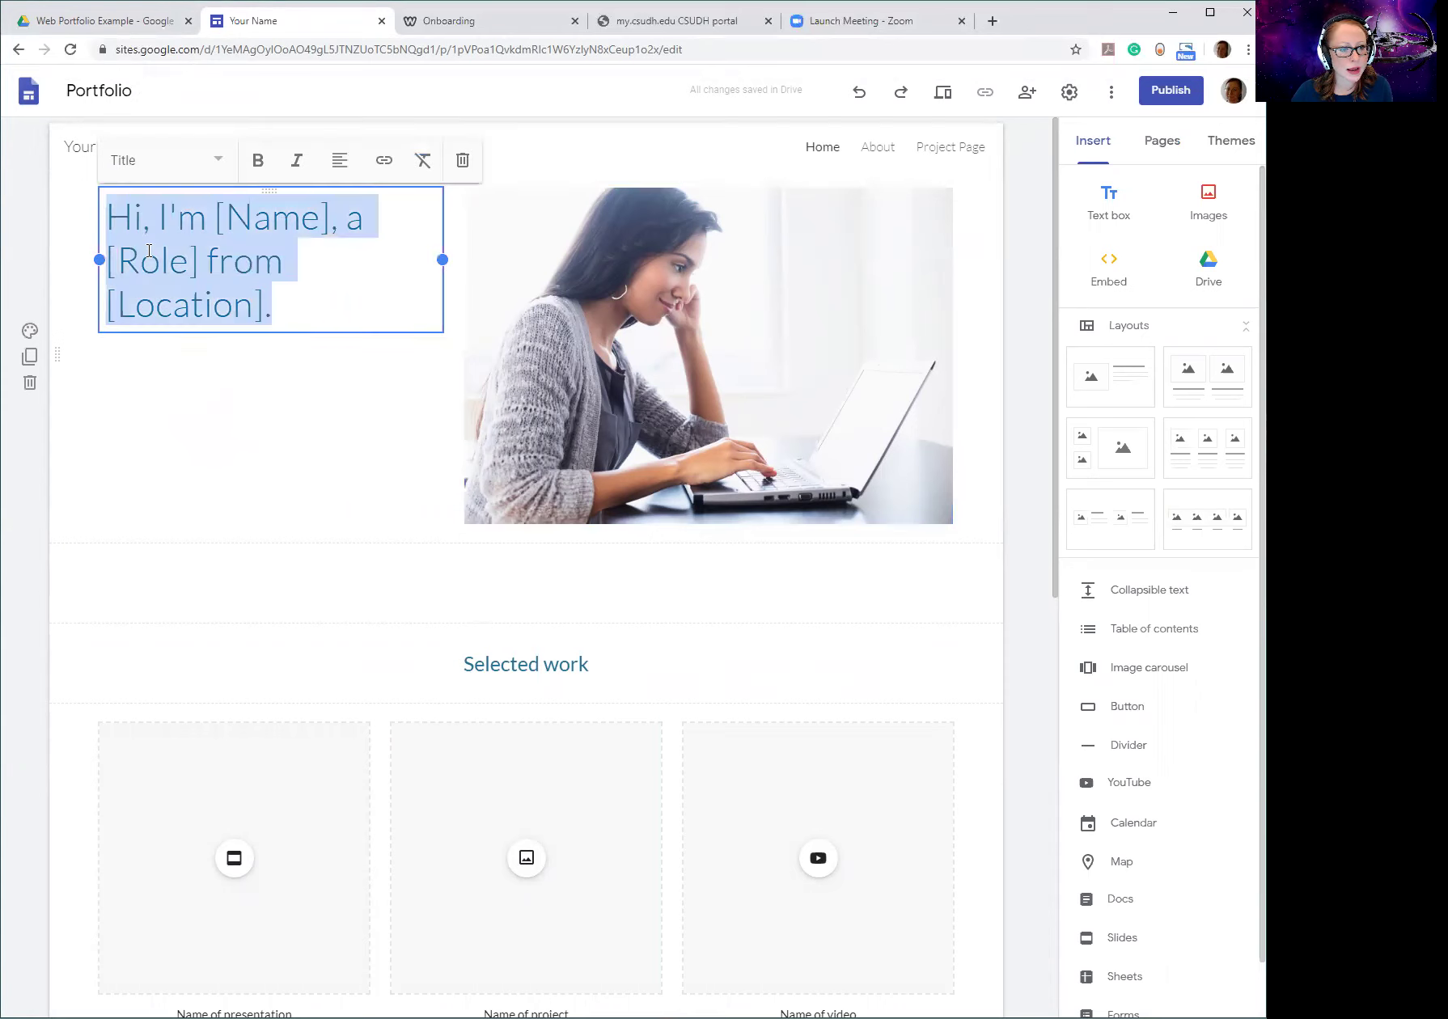
Replace the placeholder hero heading text with the owner's full name.
click(151, 460)
click(158, 258)
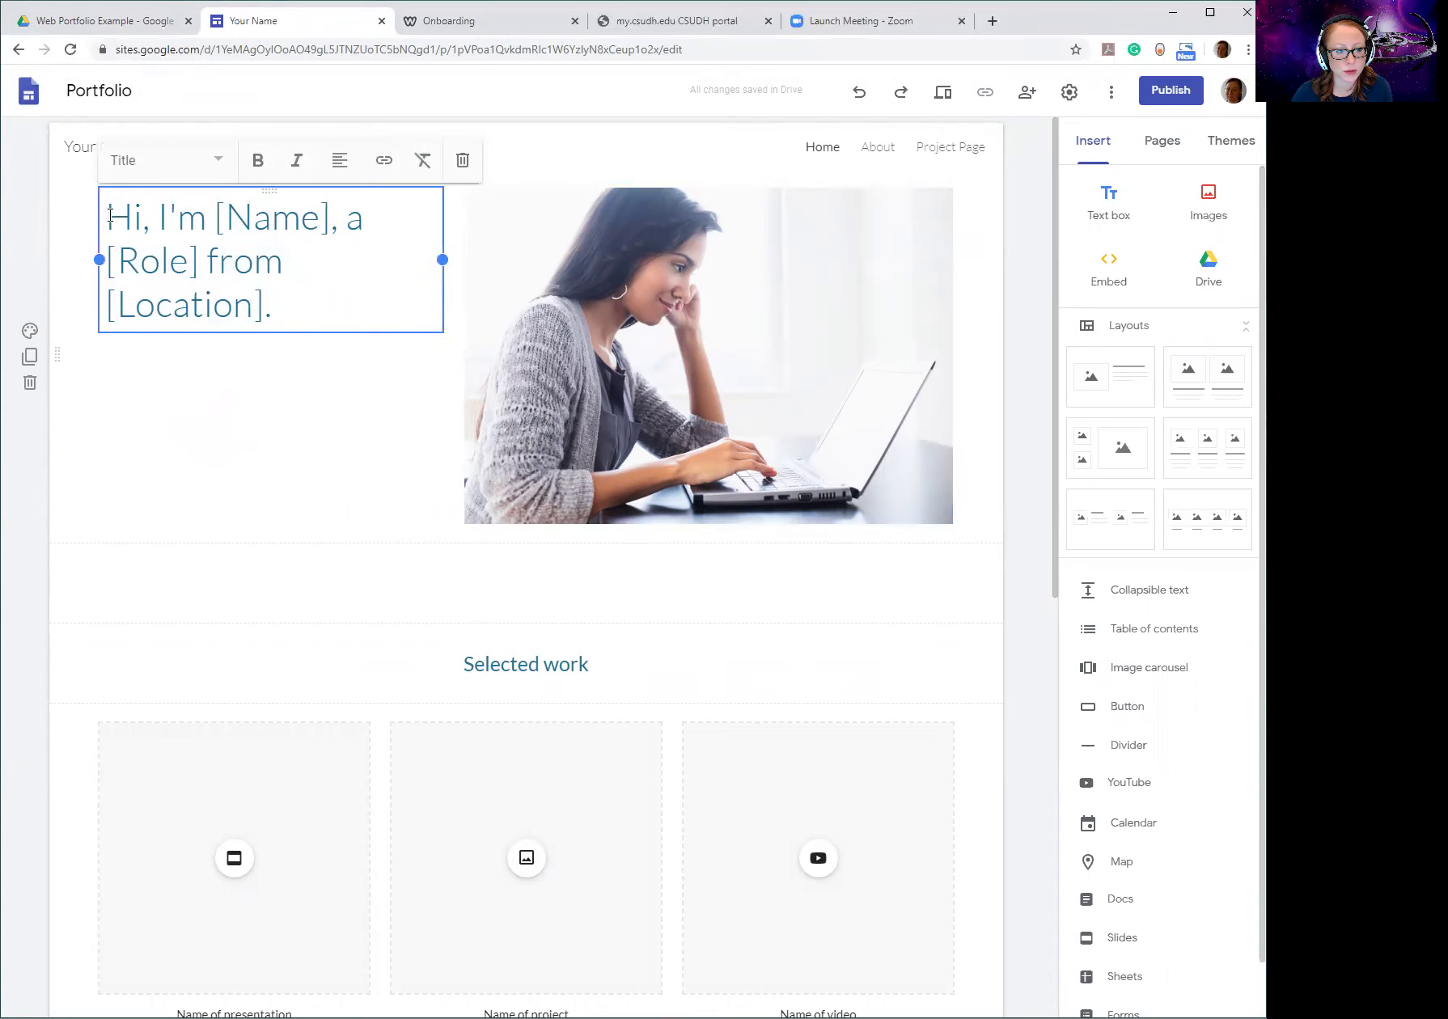
drag(110, 215, 326, 309)
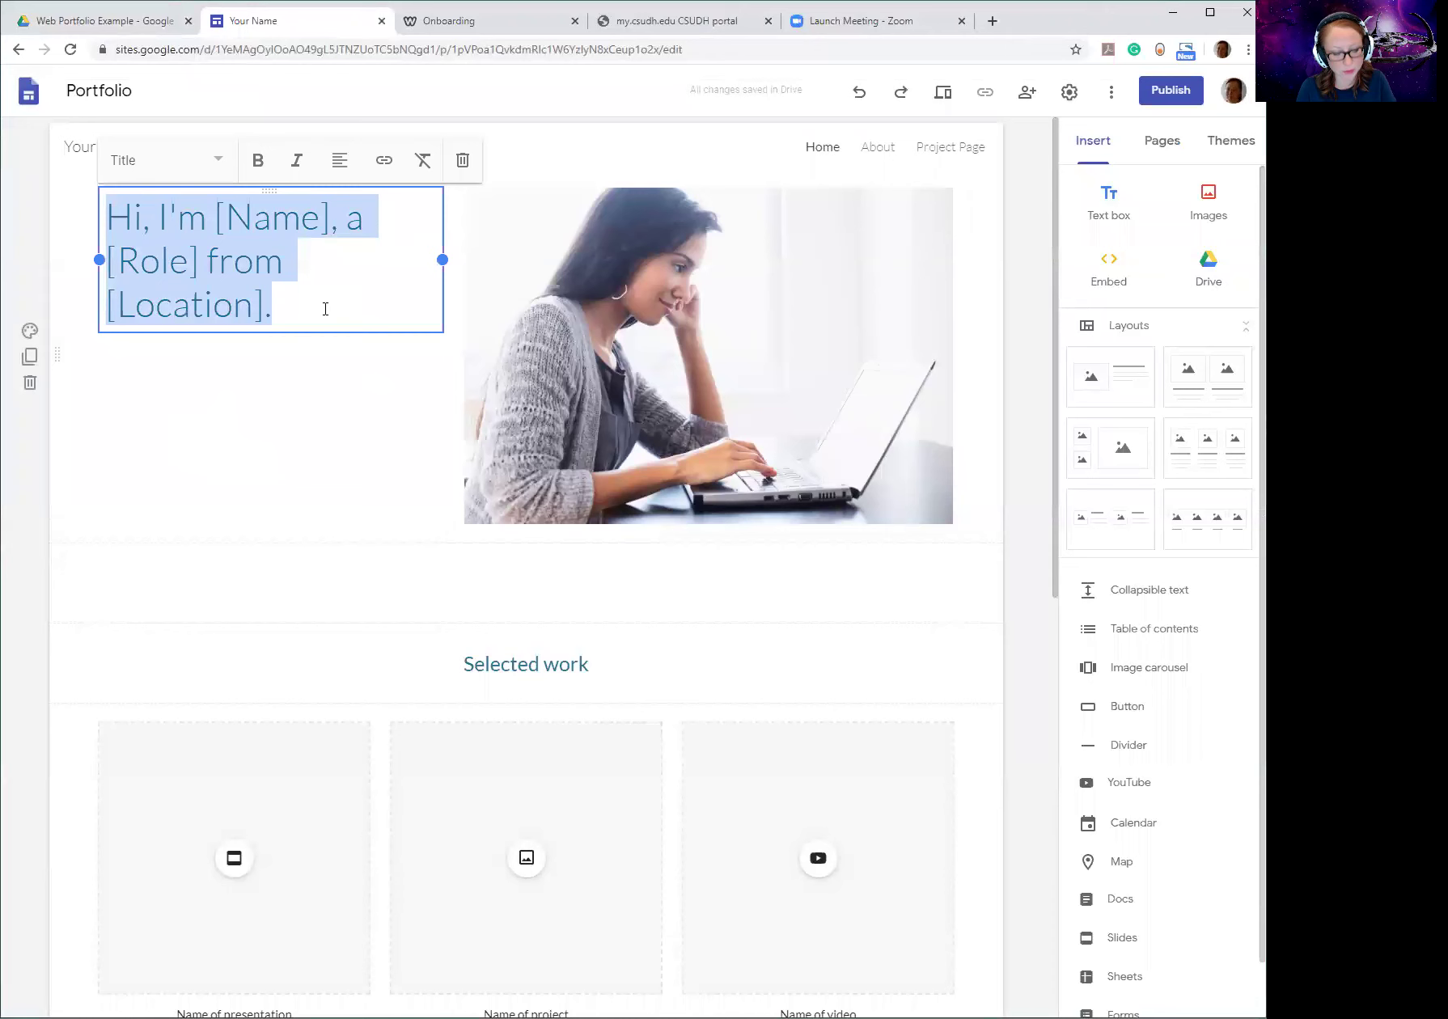
text(LA)
key(BackSpace)
key(BackSpace)
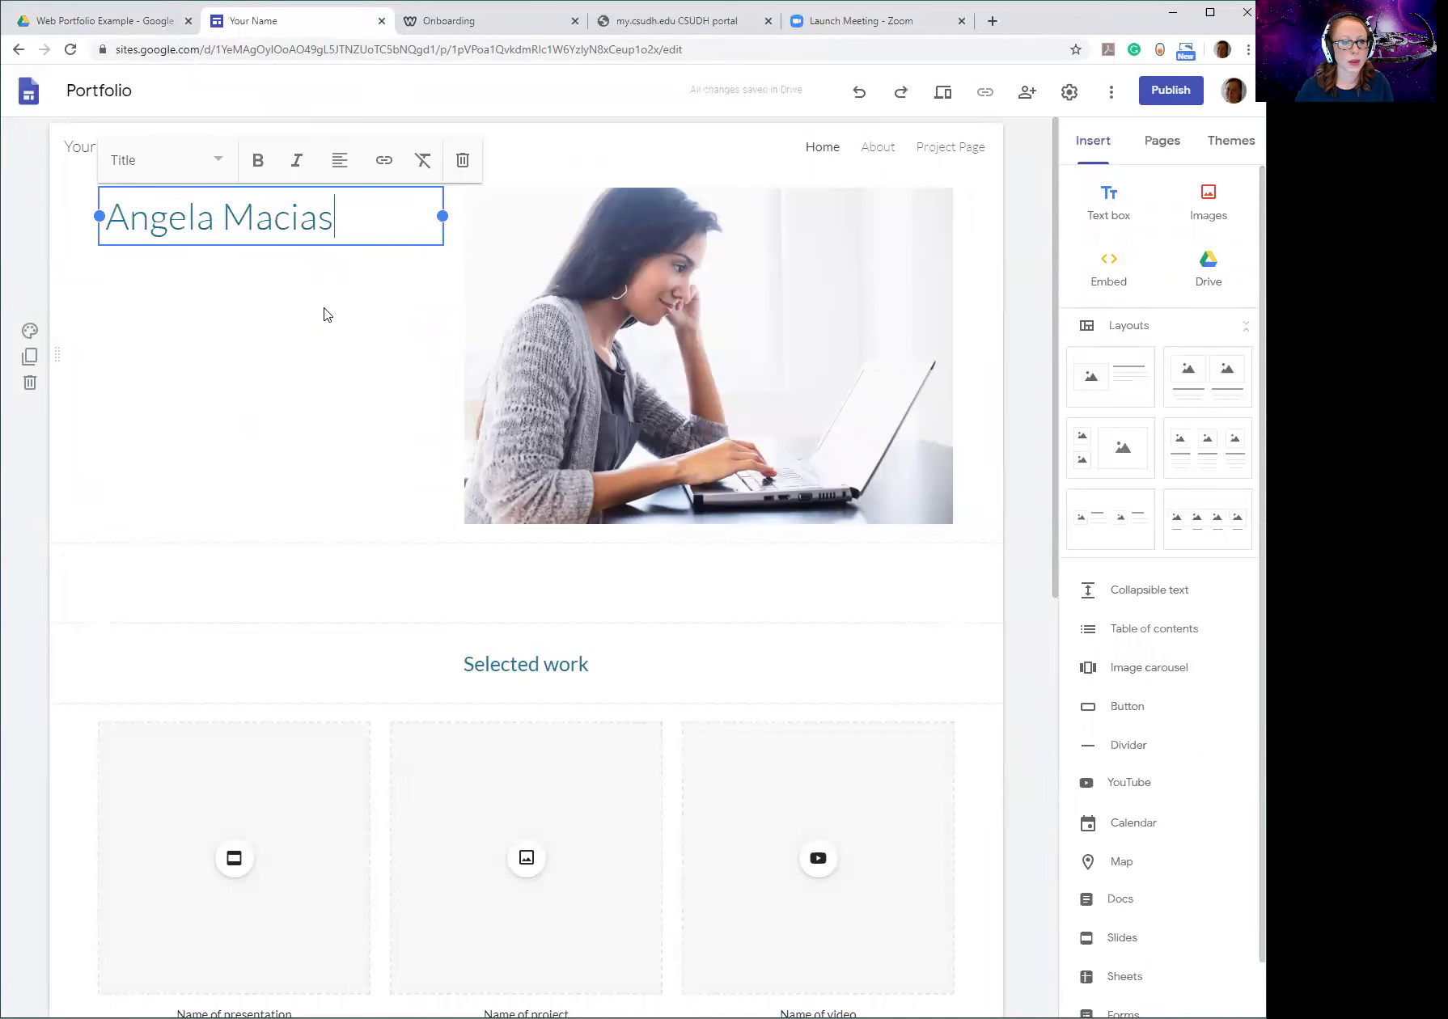
click(176, 318)
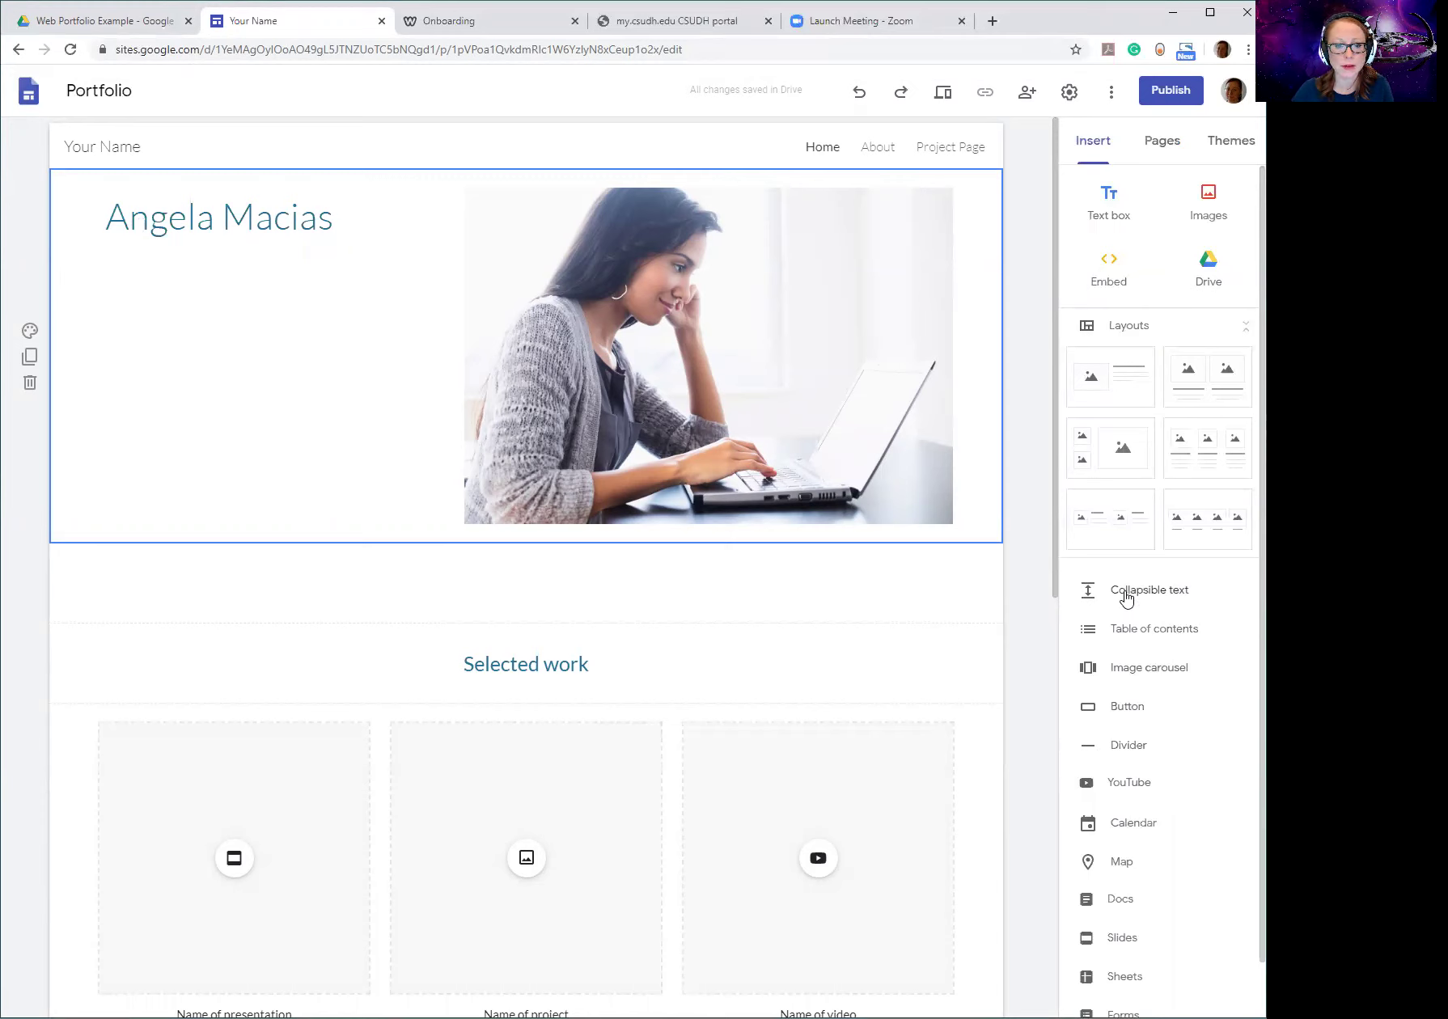
Replace the stock hero photo with the new-pic image uploaded from the Desktop.
click(778, 327)
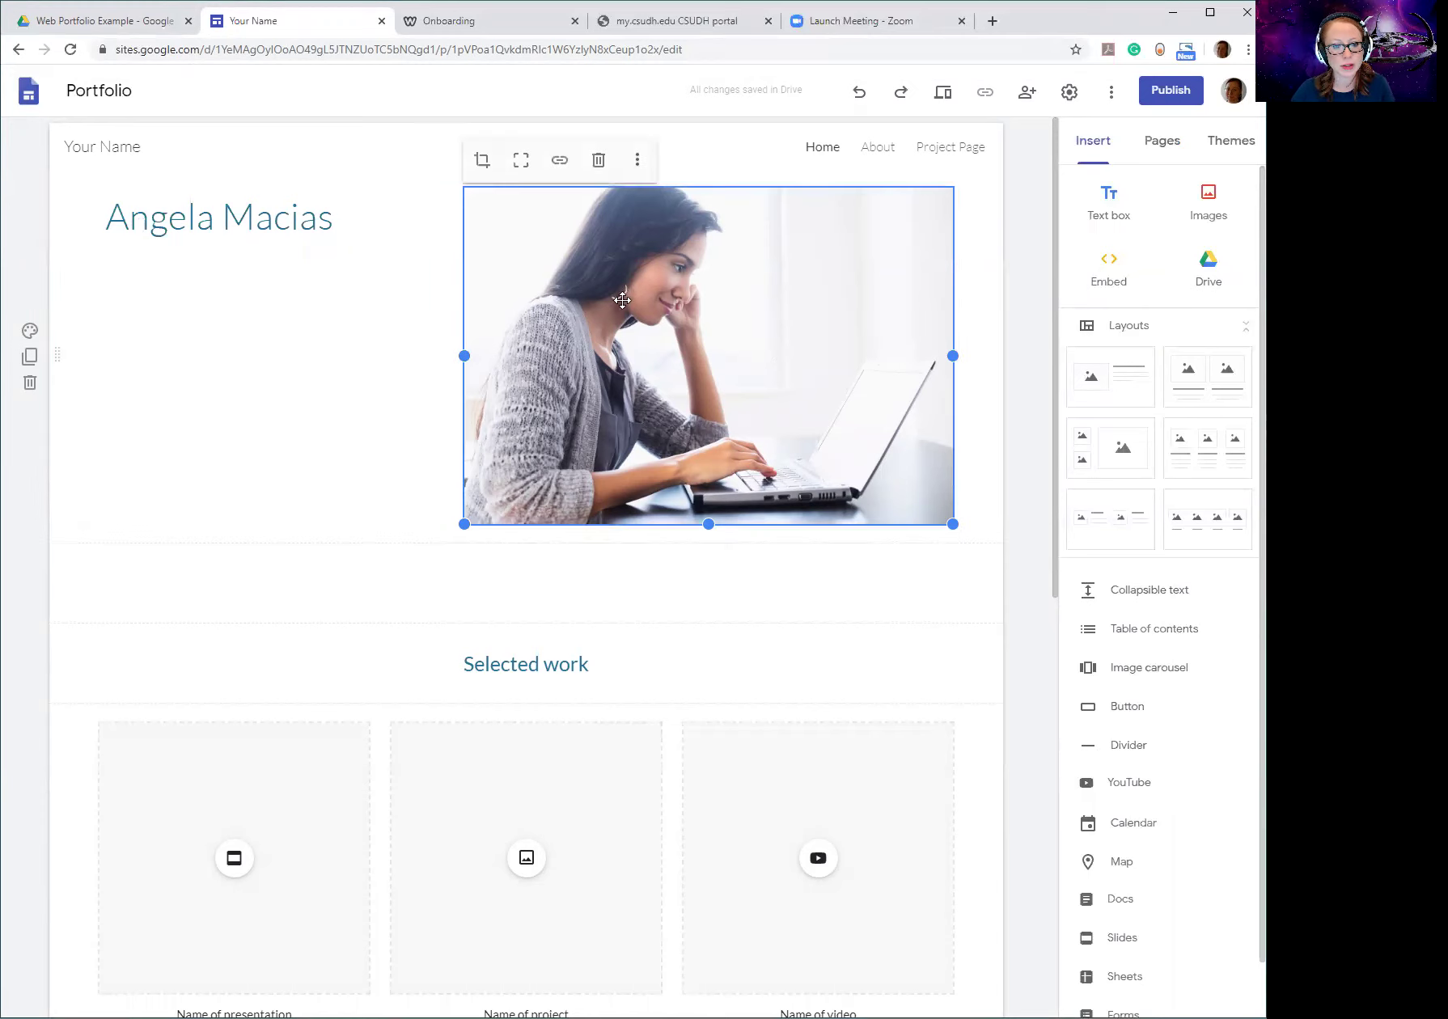
click(637, 159)
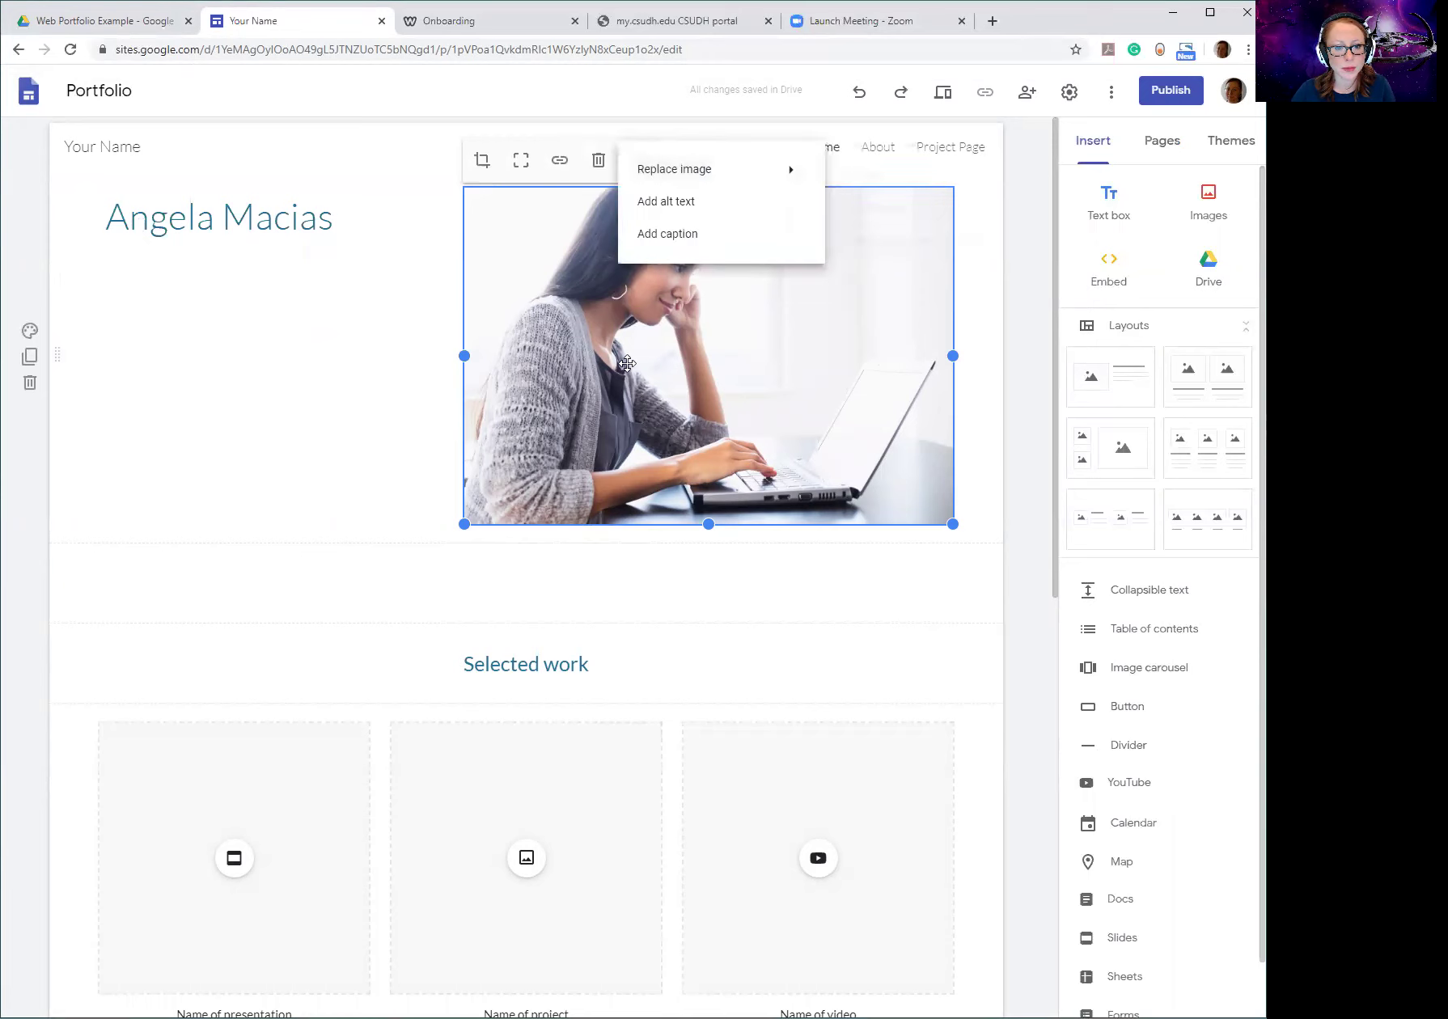
mouse_move(705, 169)
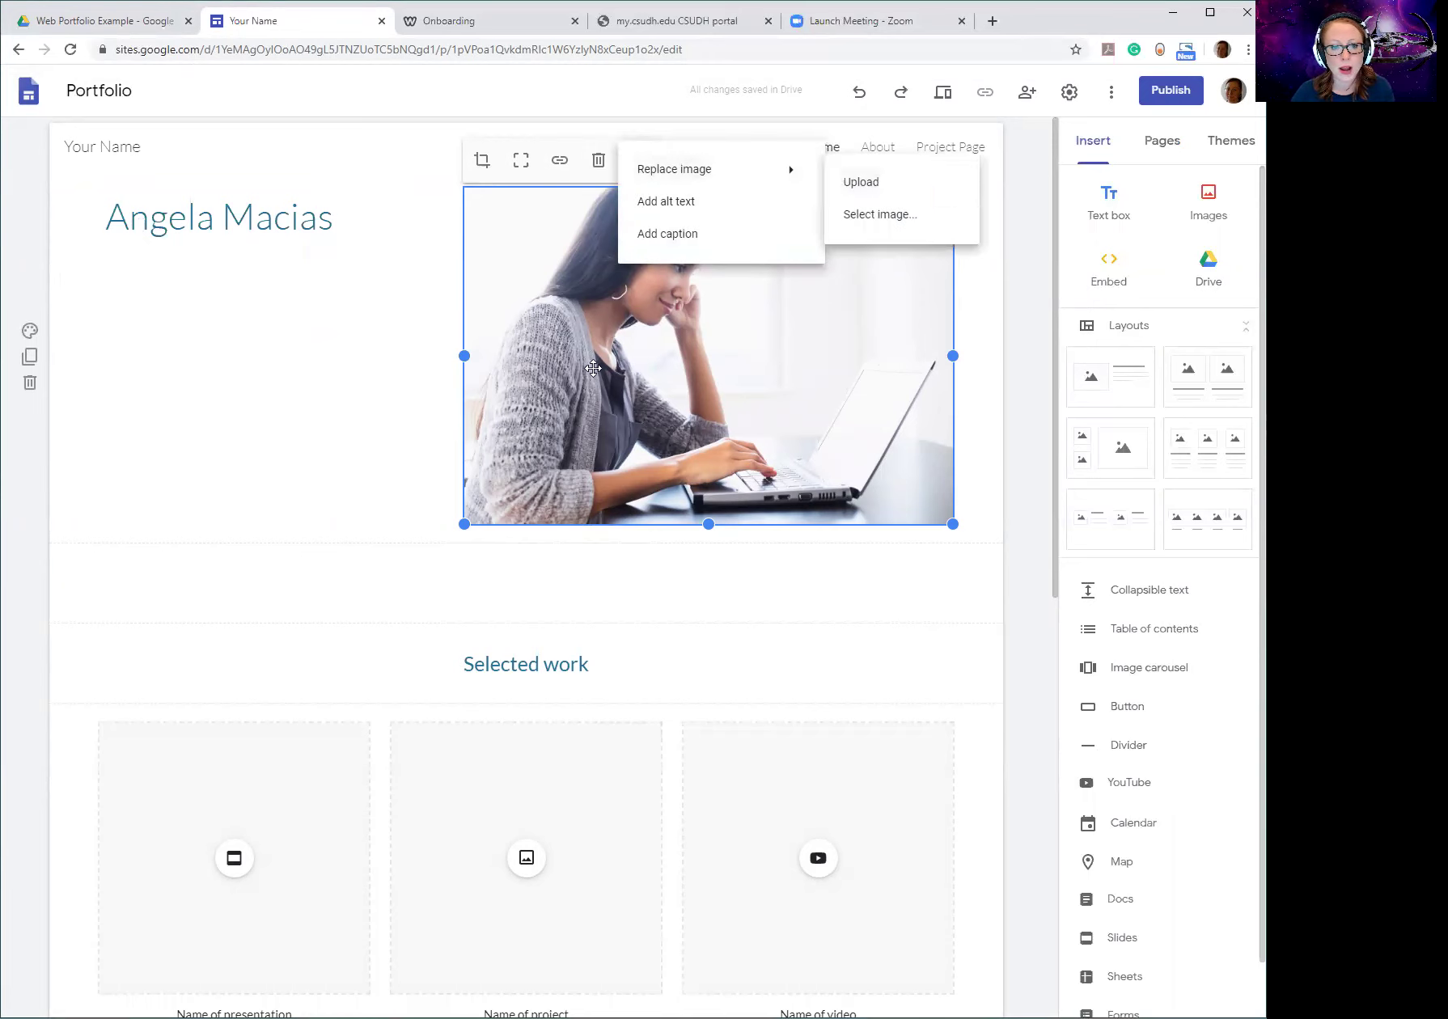
click(245, 384)
click(678, 310)
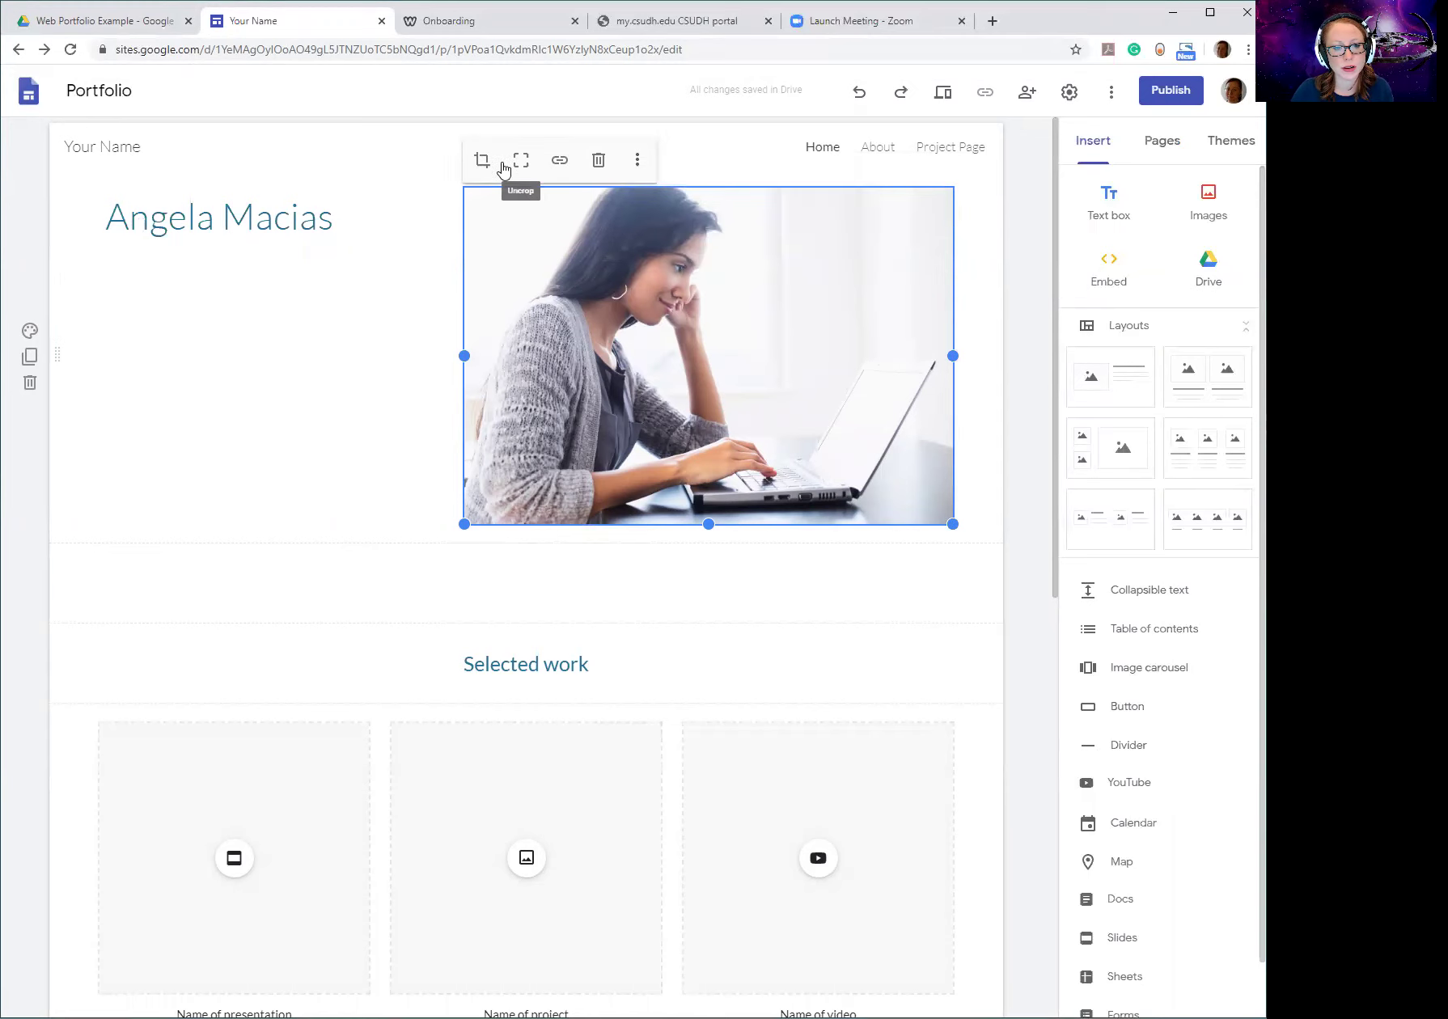
click(639, 160)
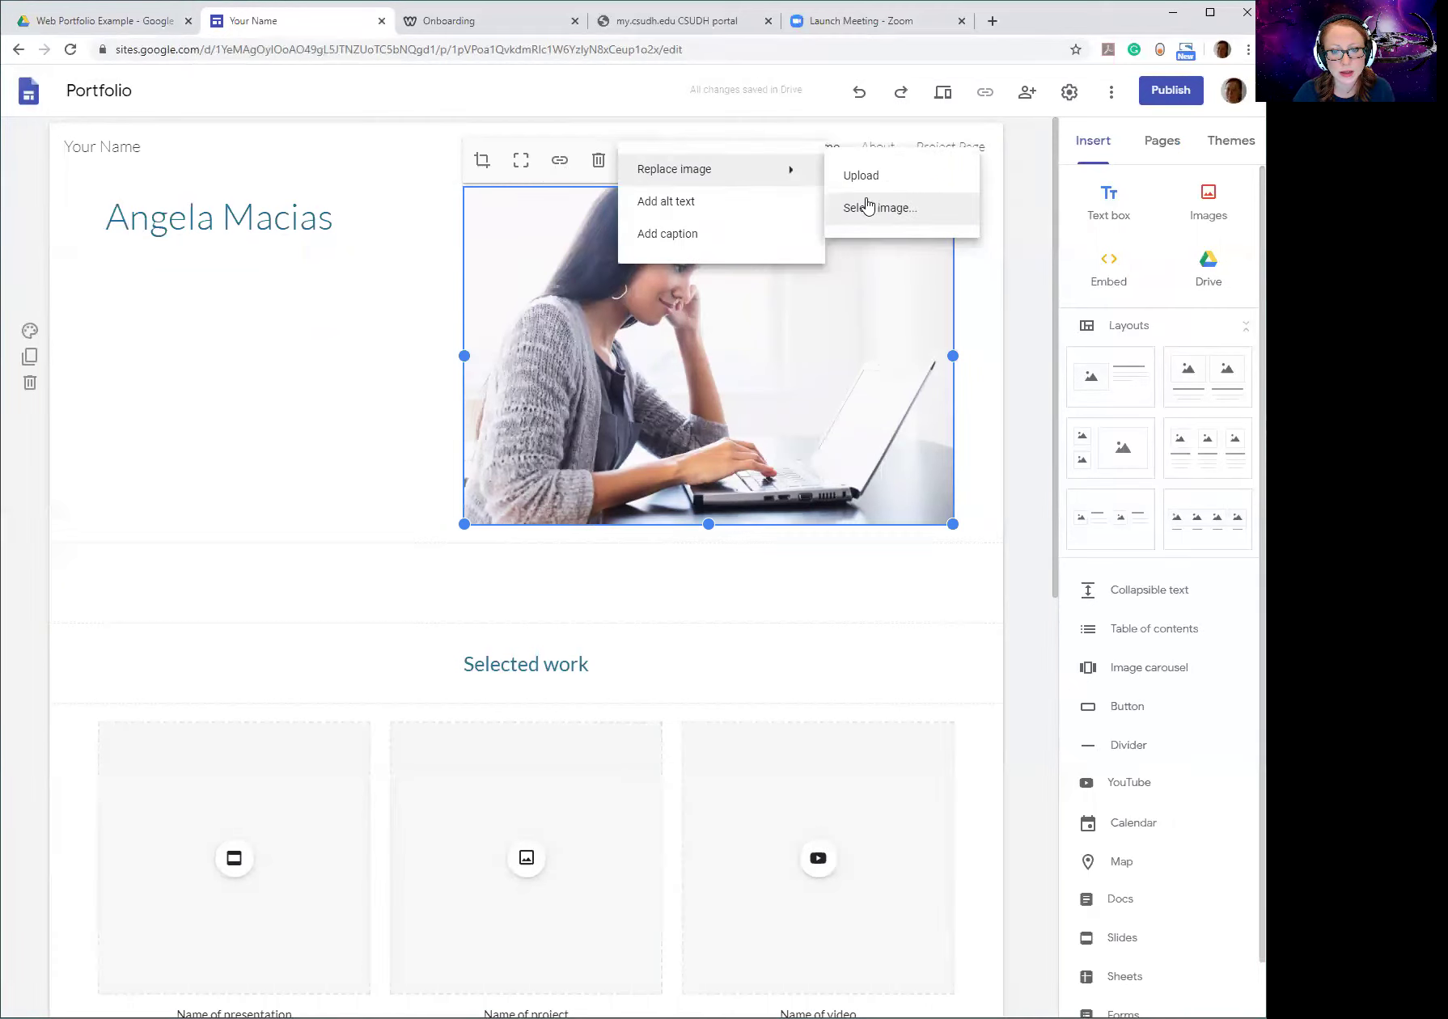
click(860, 180)
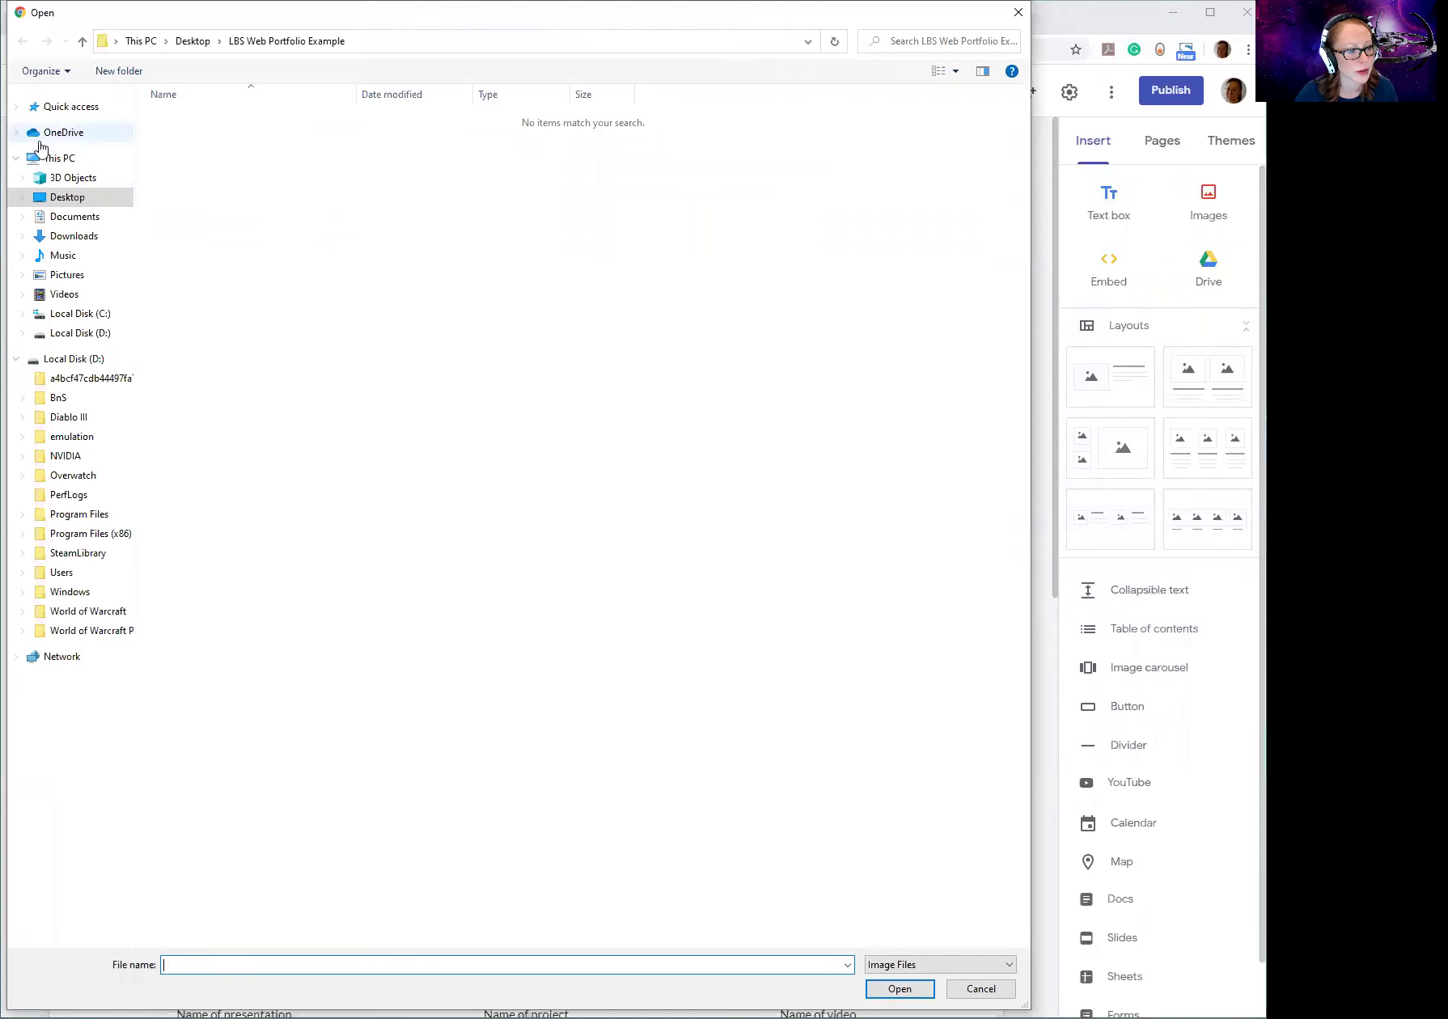
click(69, 199)
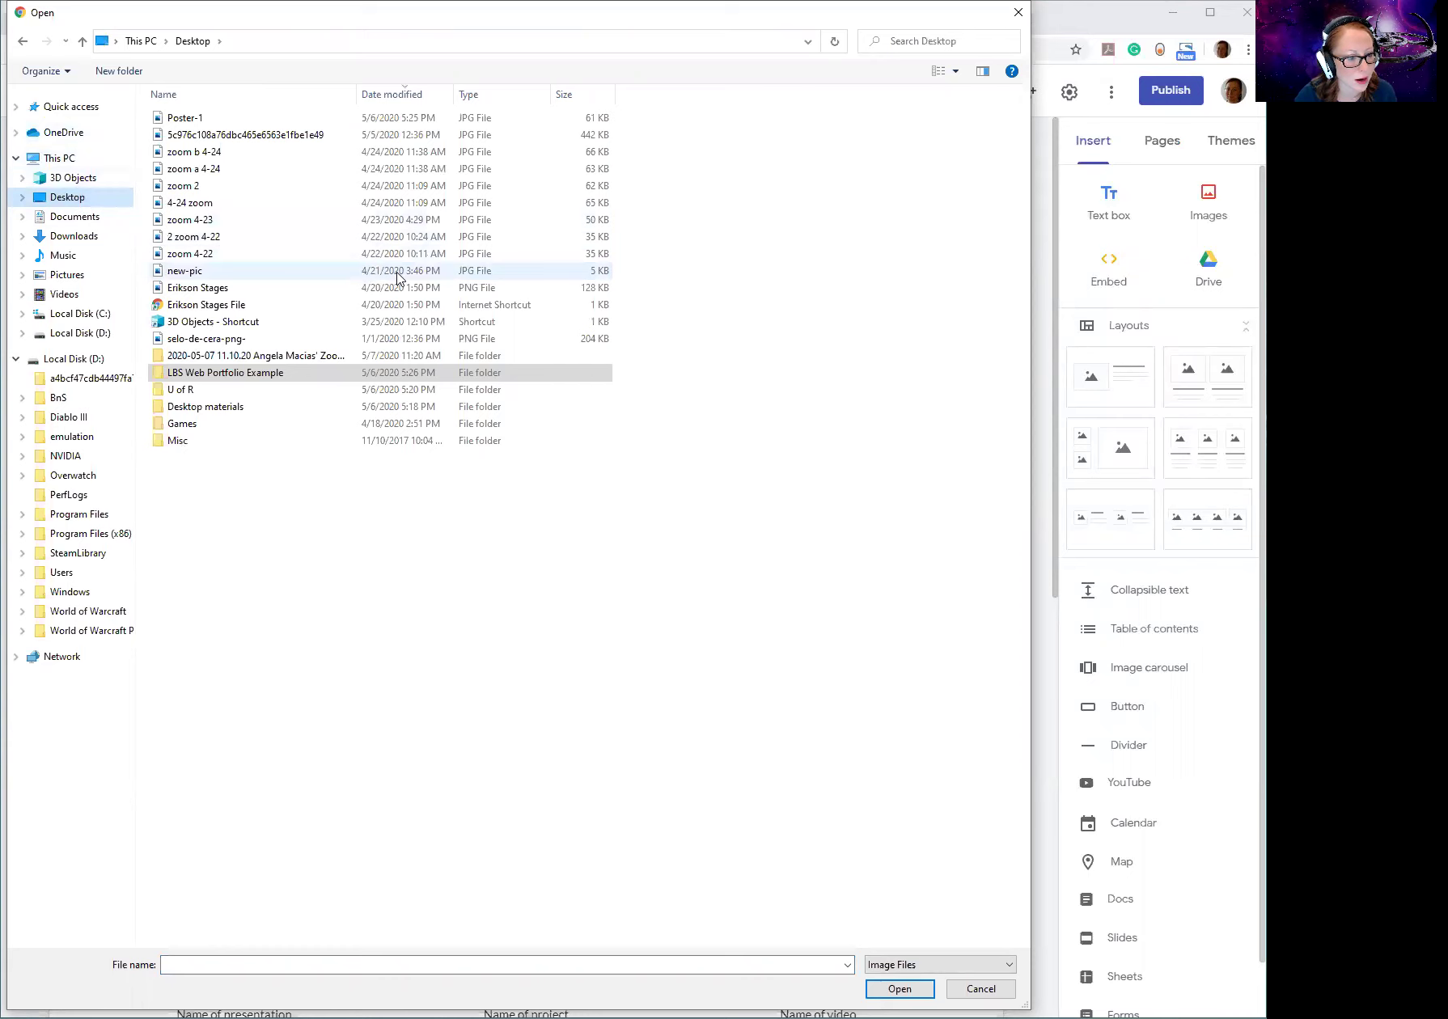
click(175, 273)
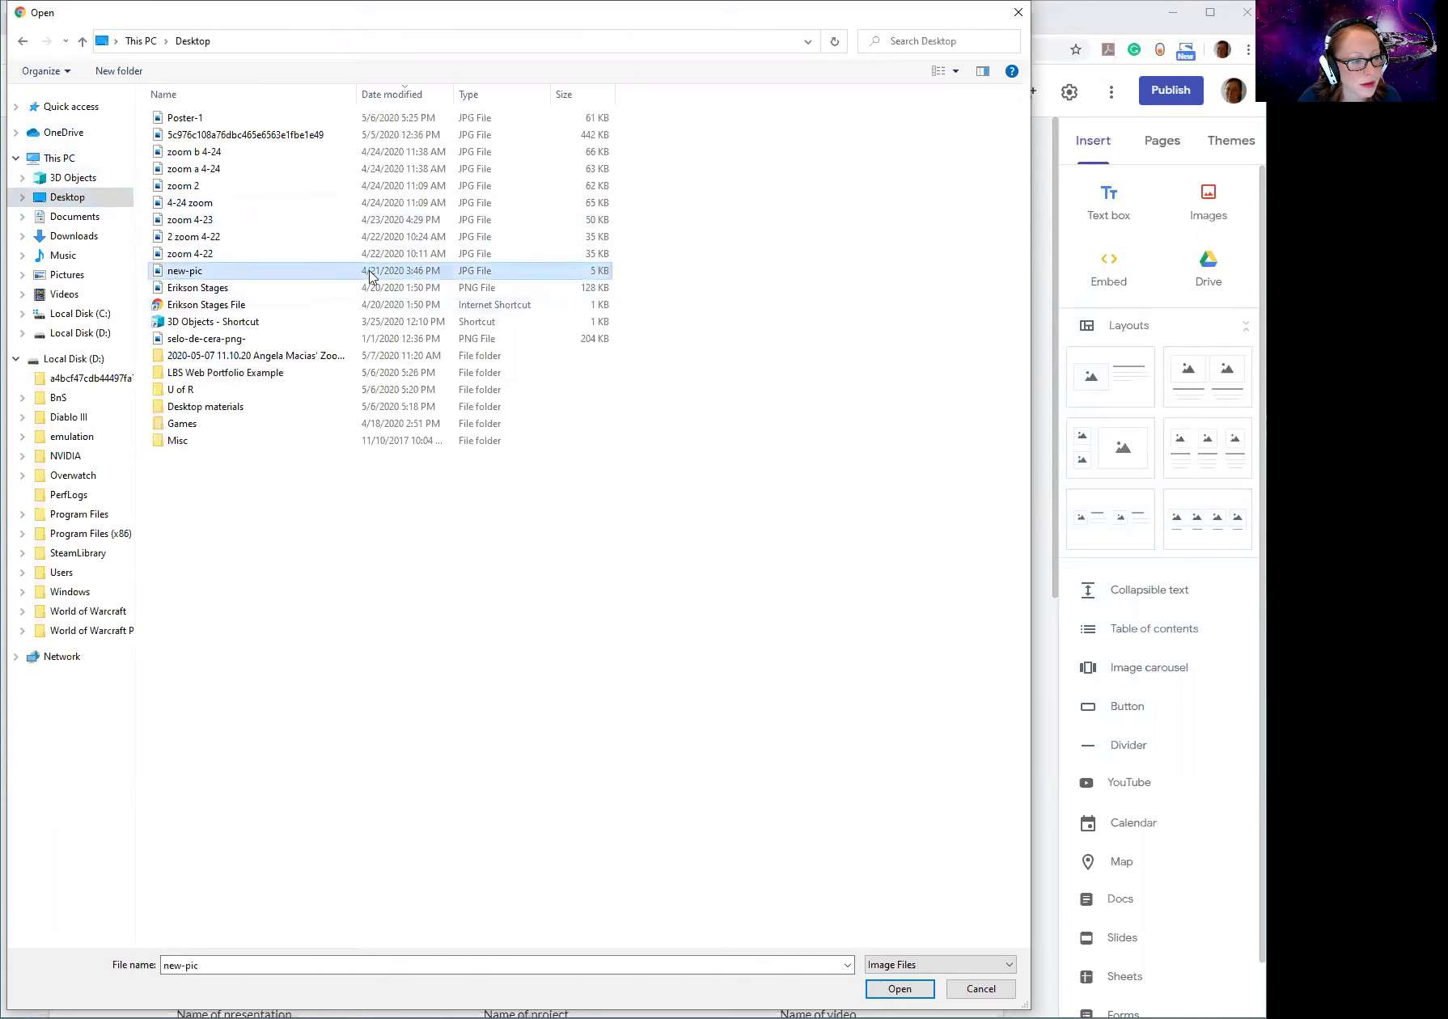
key(Return)
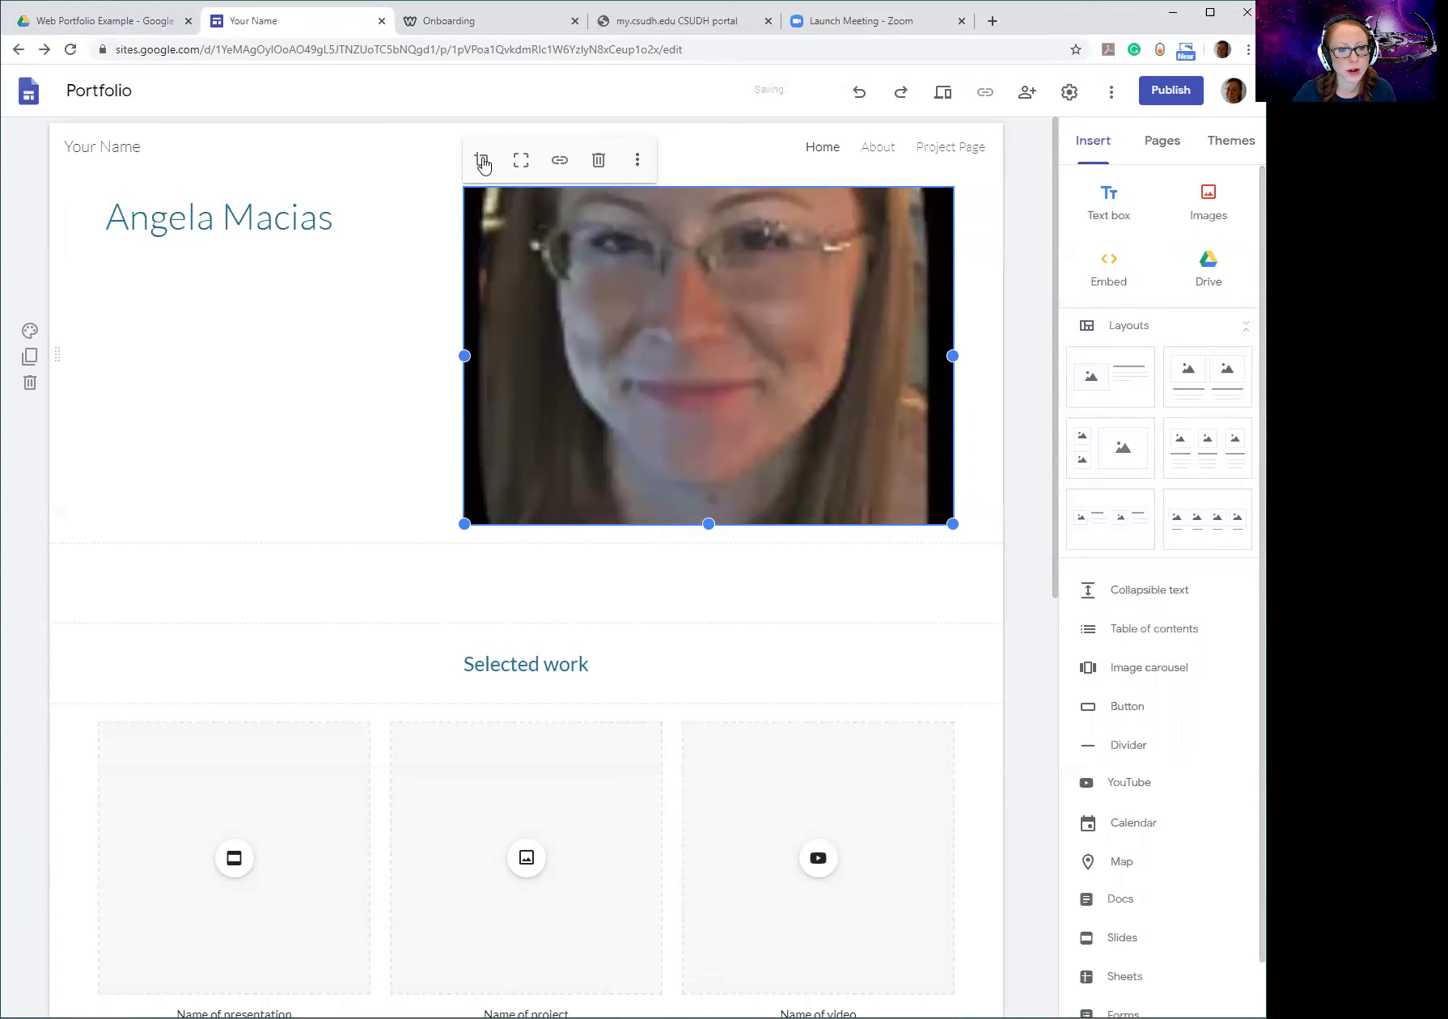
Crop the new-pic hero photo, adjusting zoom and shifting it up so the face fills the frame.
drag(563, 407, 569, 349)
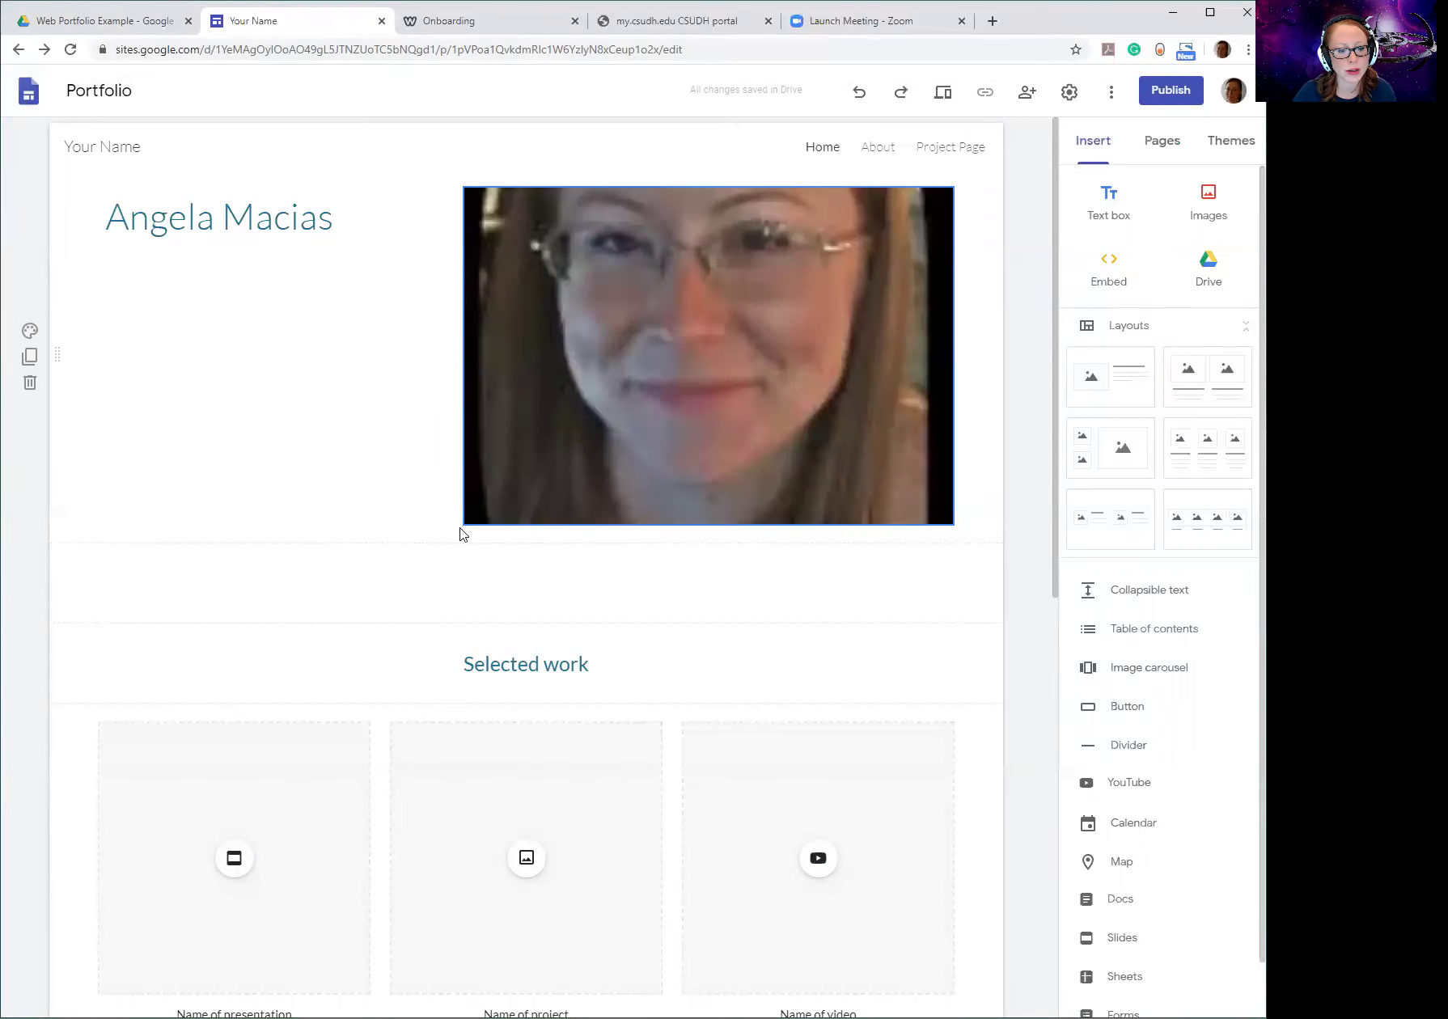
click(511, 456)
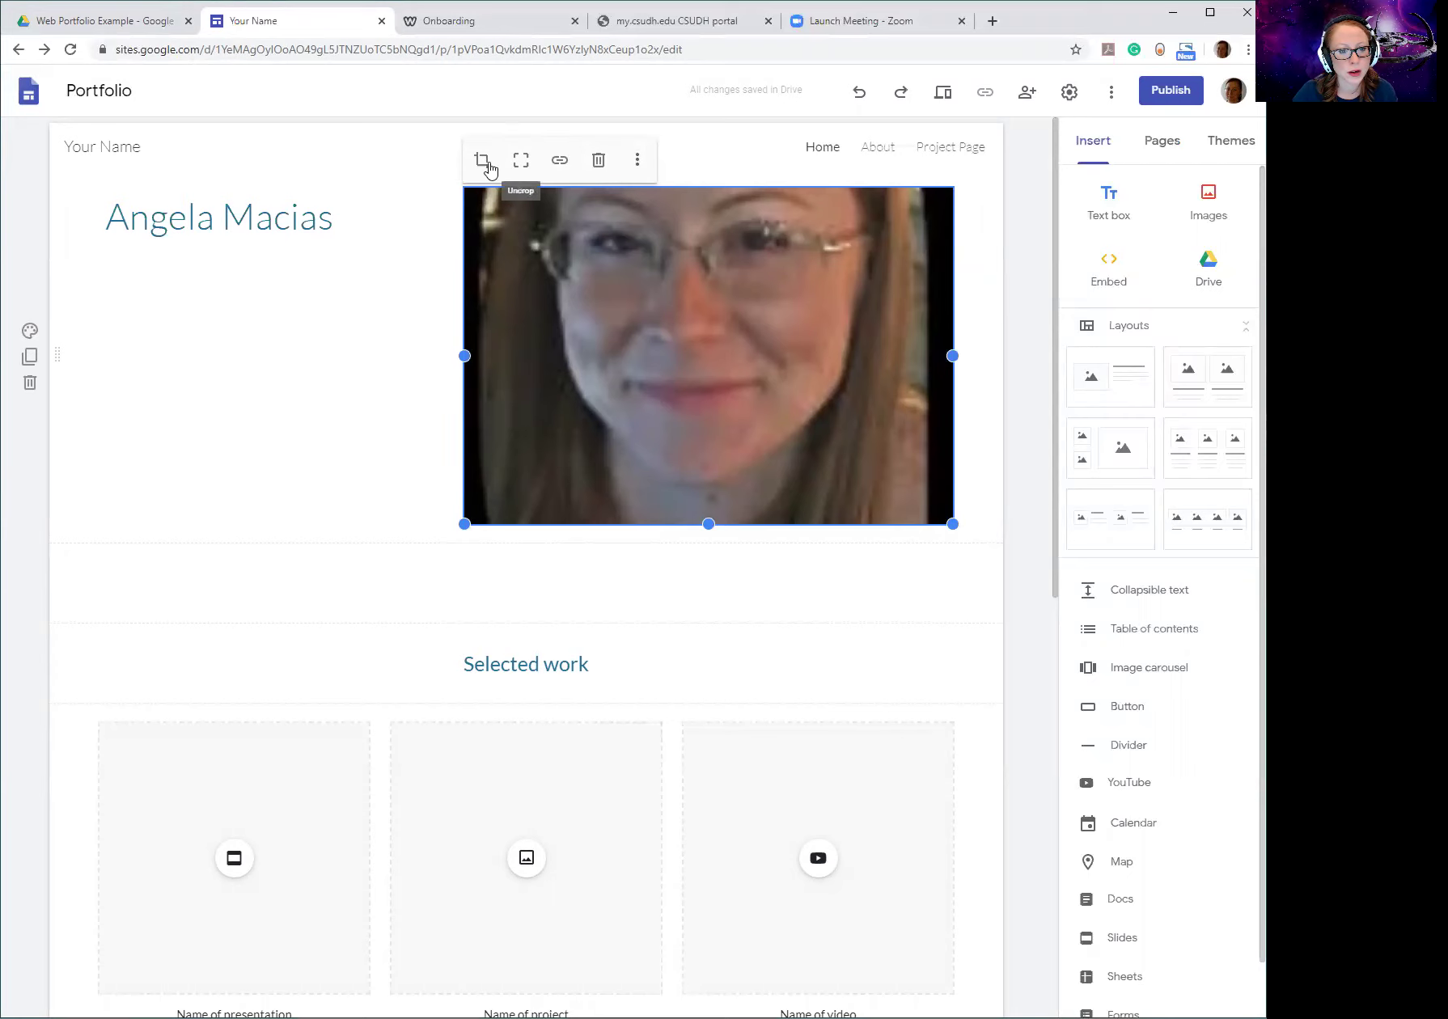
click(484, 162)
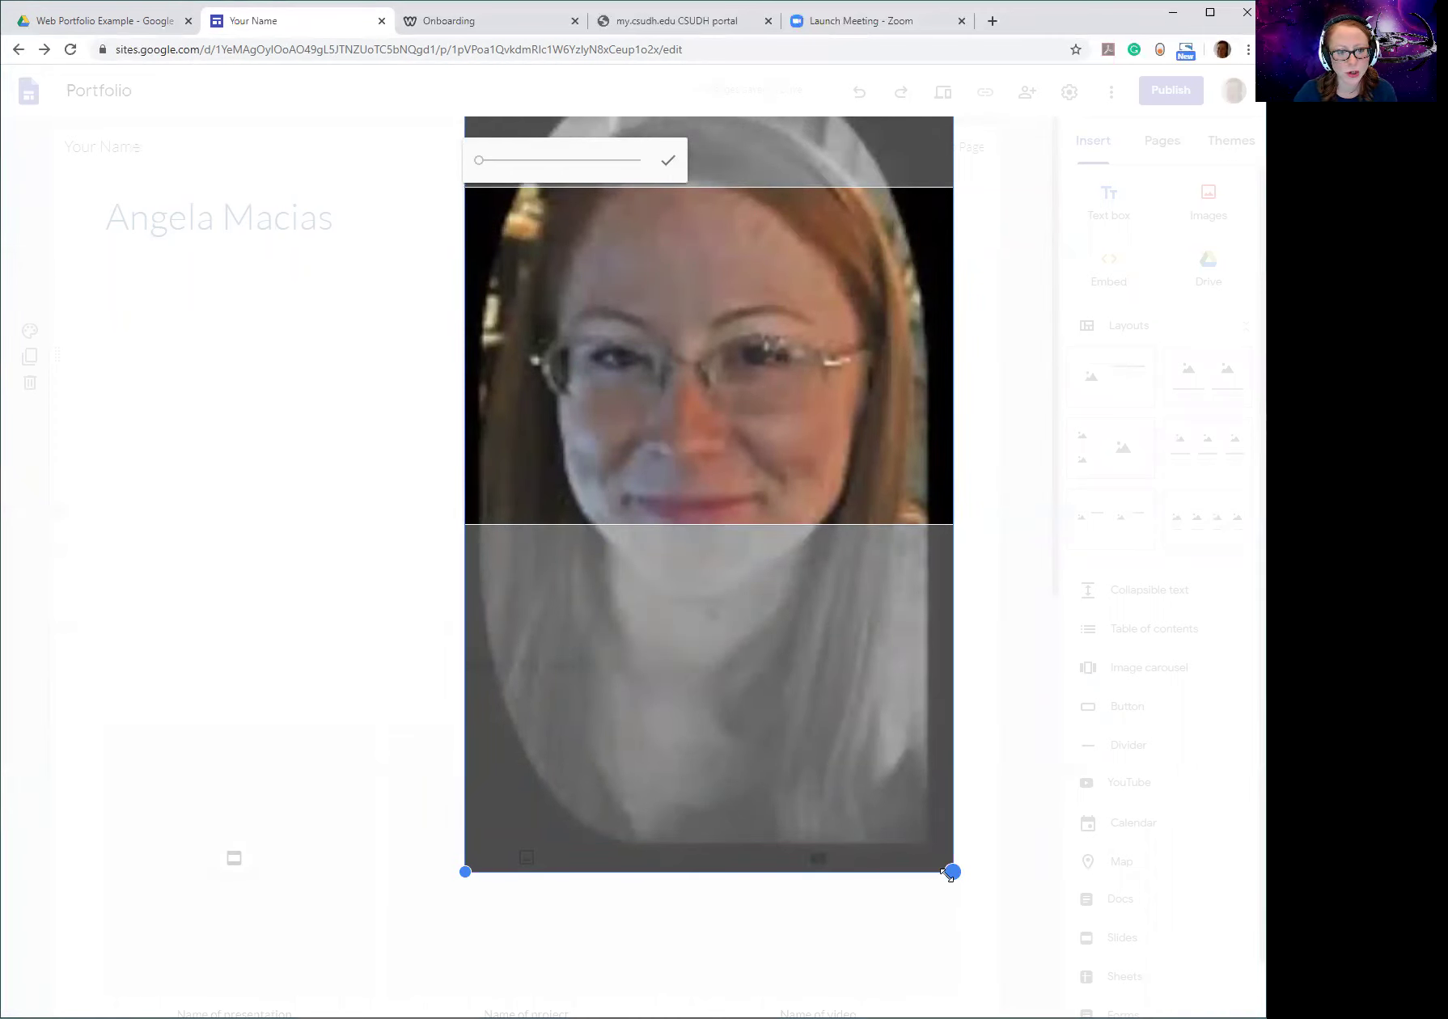
drag(482, 166, 453, 175)
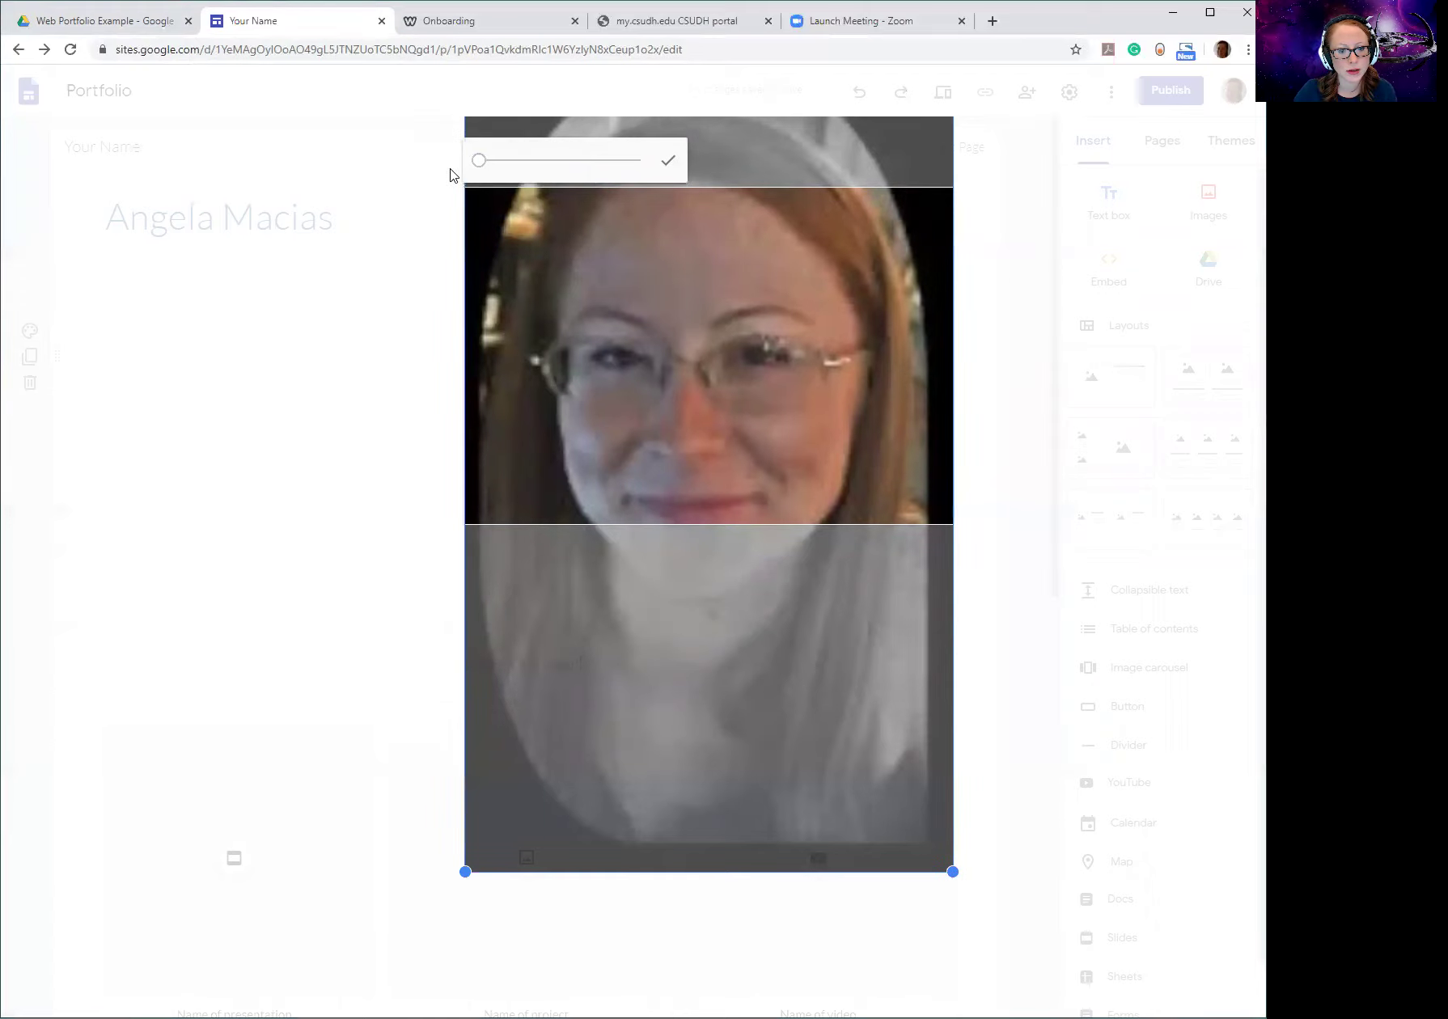
click(607, 170)
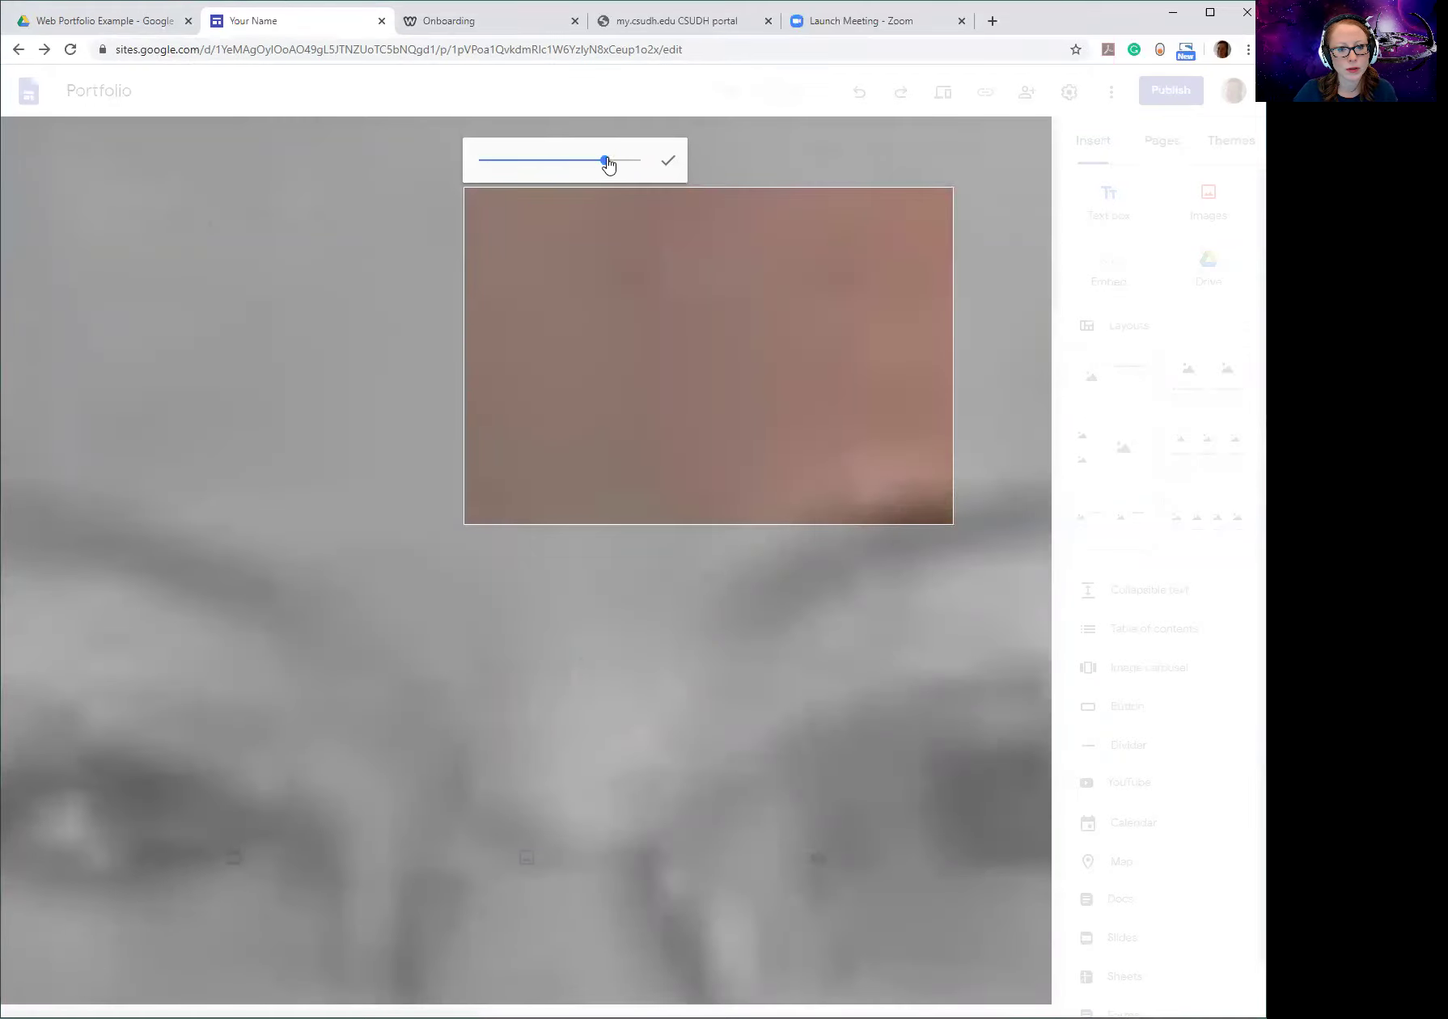
drag(608, 162, 441, 169)
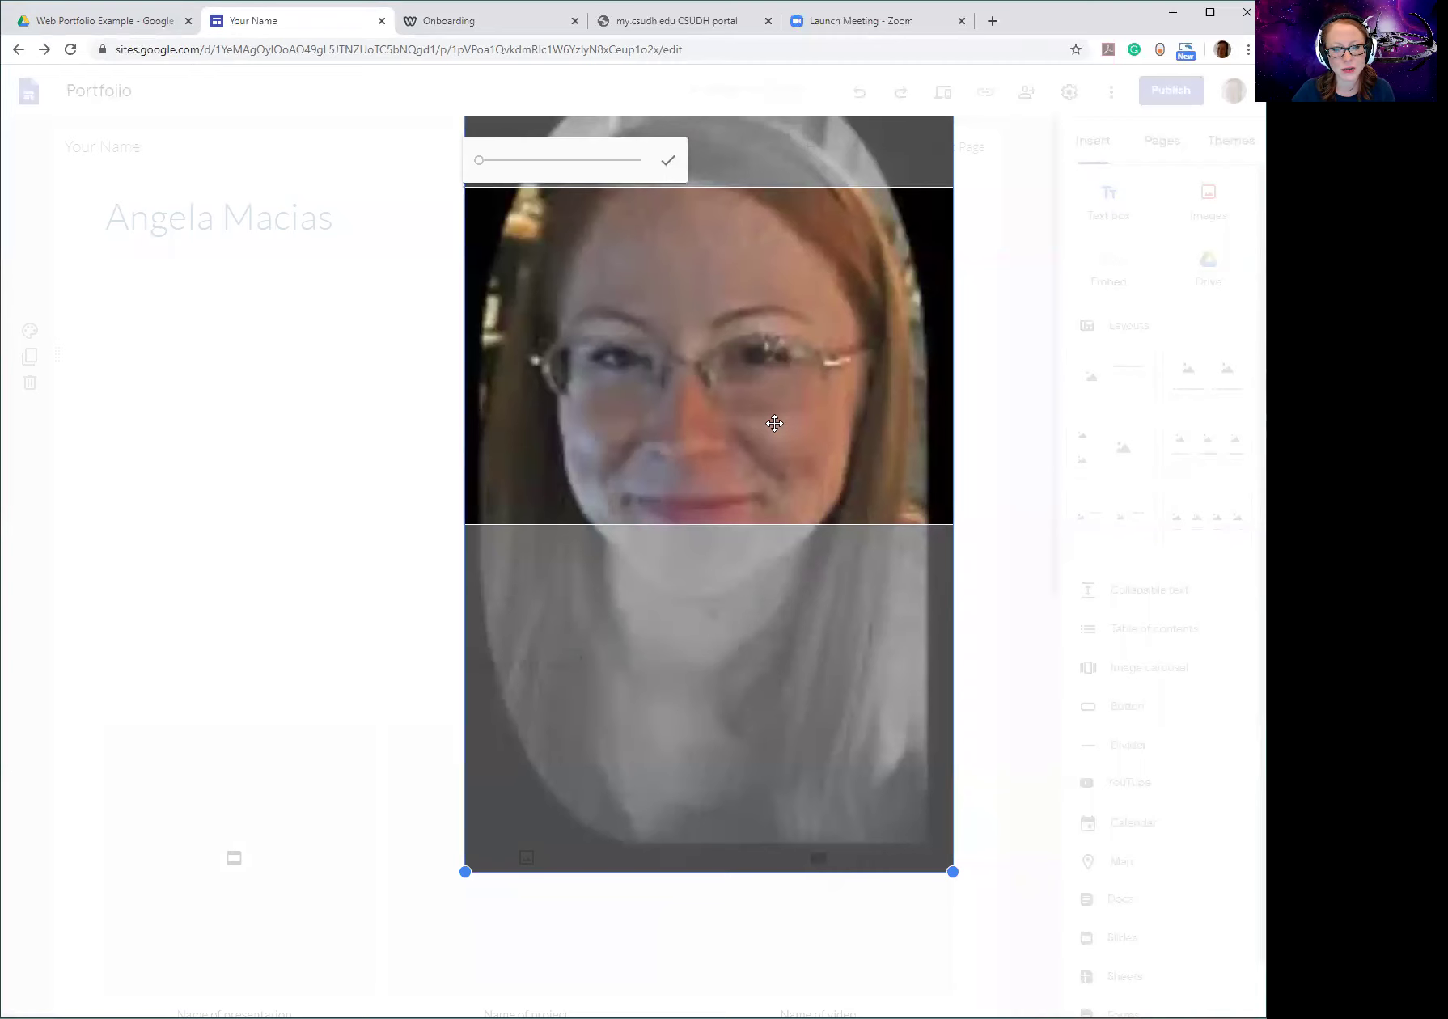
drag(774, 423, 775, 383)
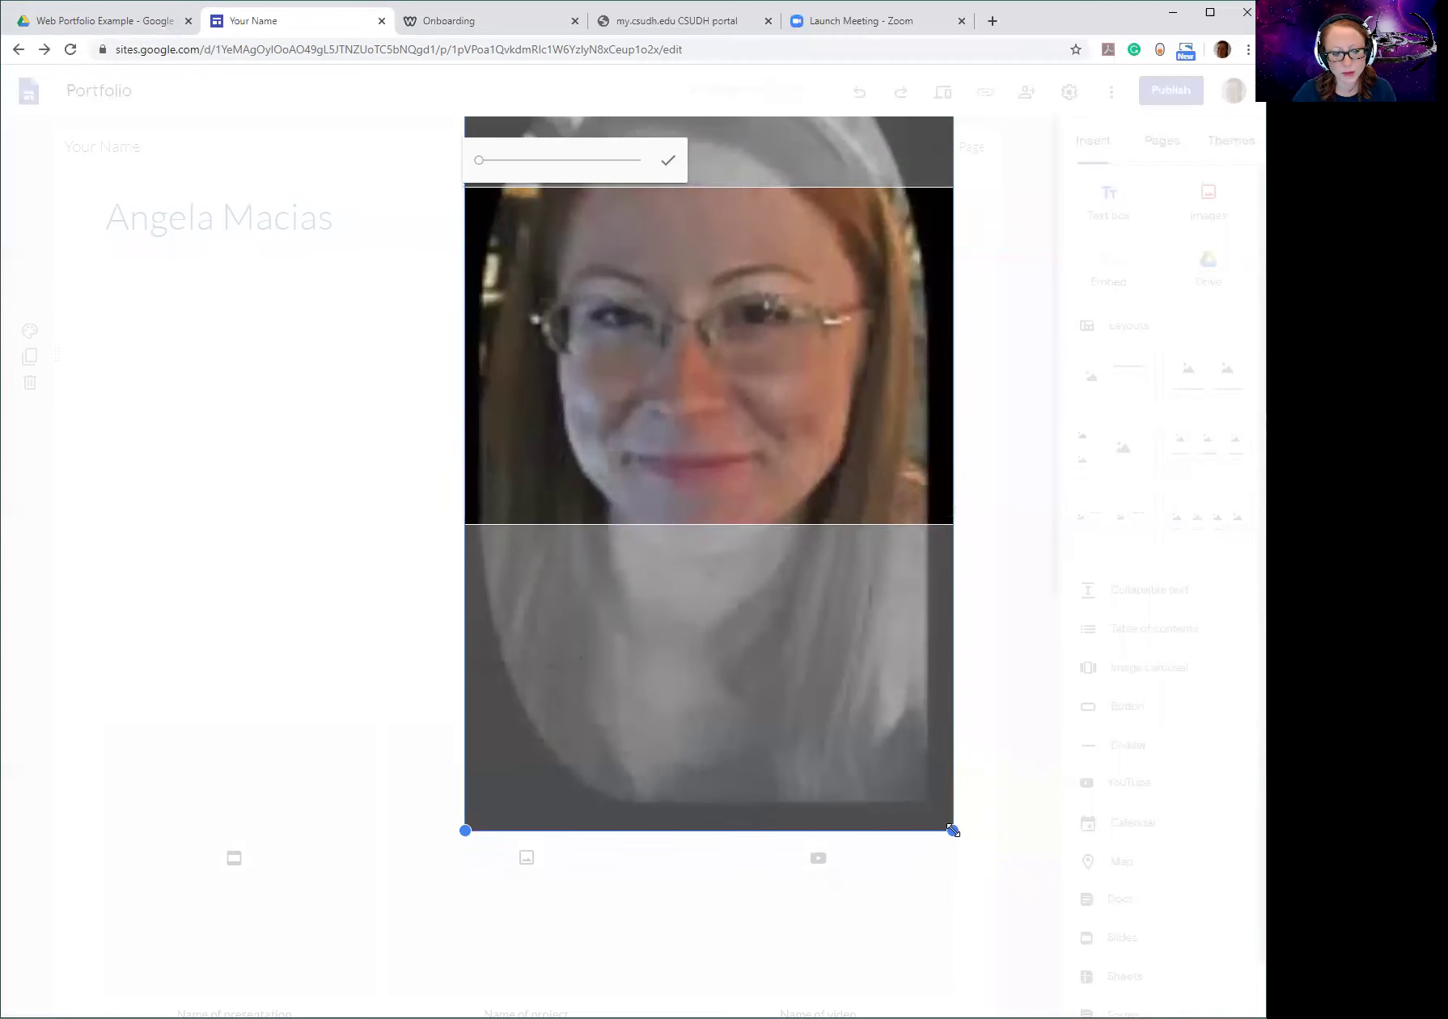
click(417, 615)
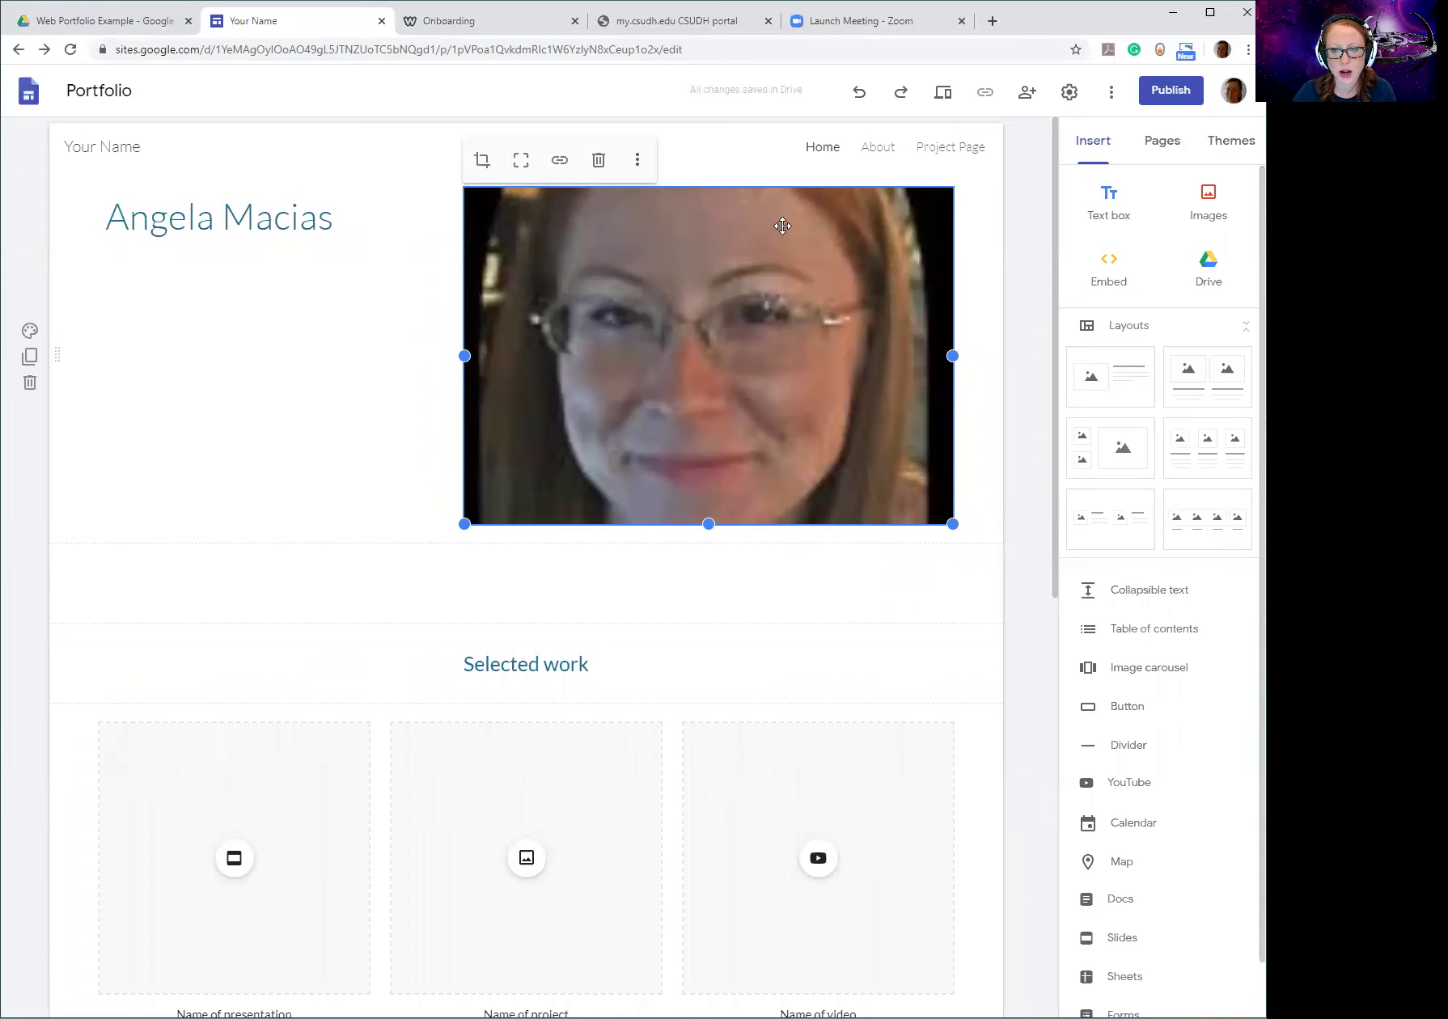
click(404, 490)
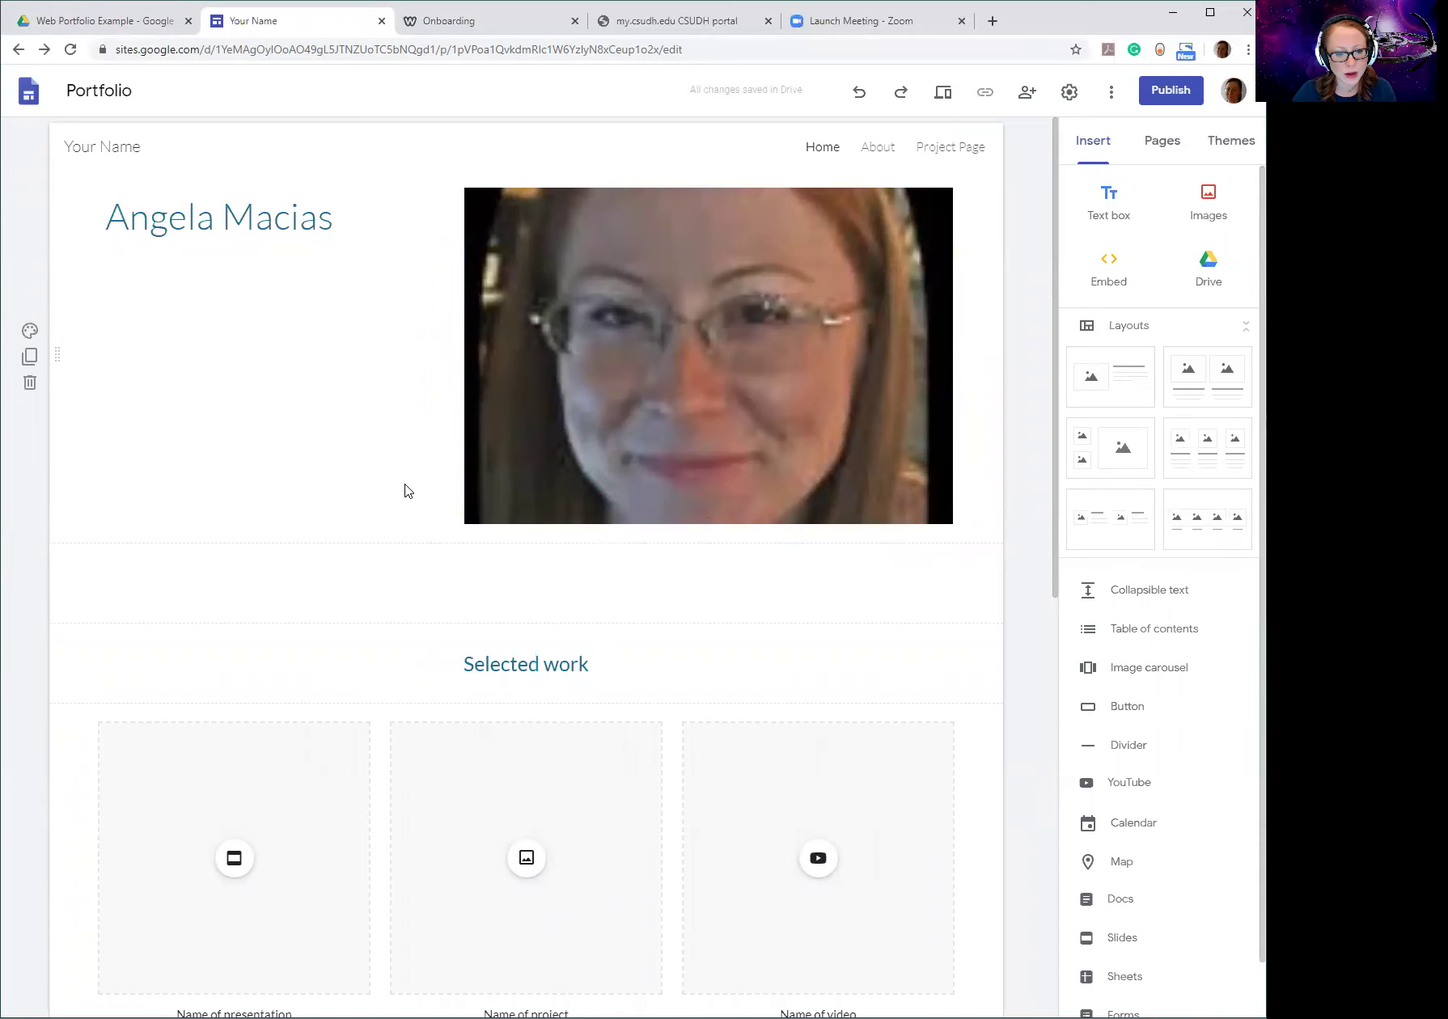
Delete the empty text box and the cropped header photo.
click(583, 567)
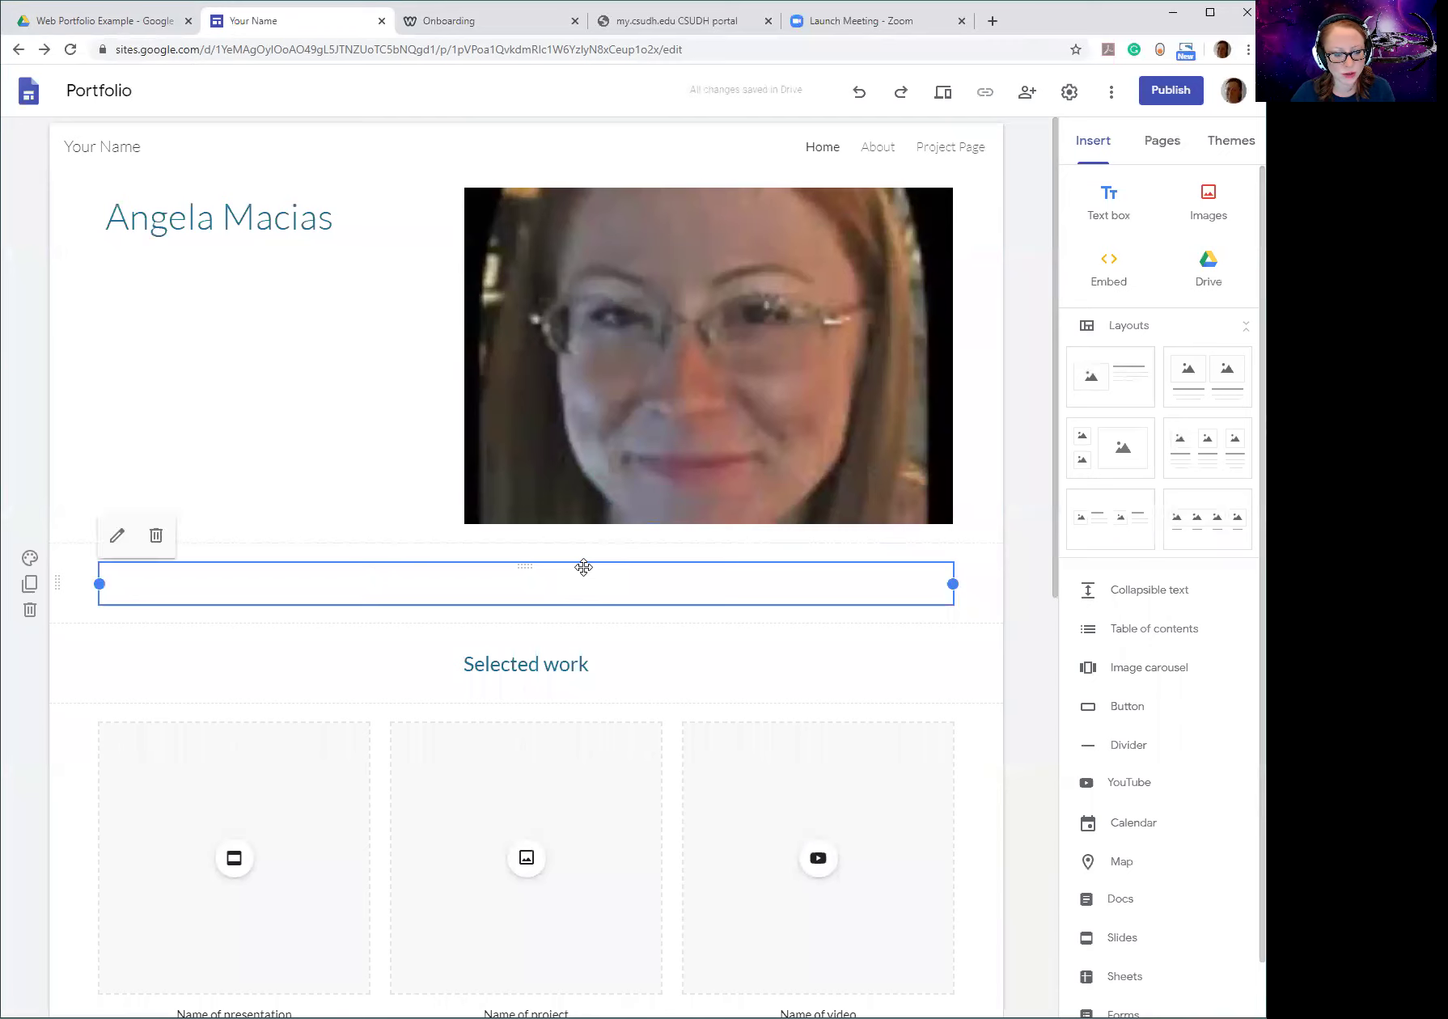
click(156, 538)
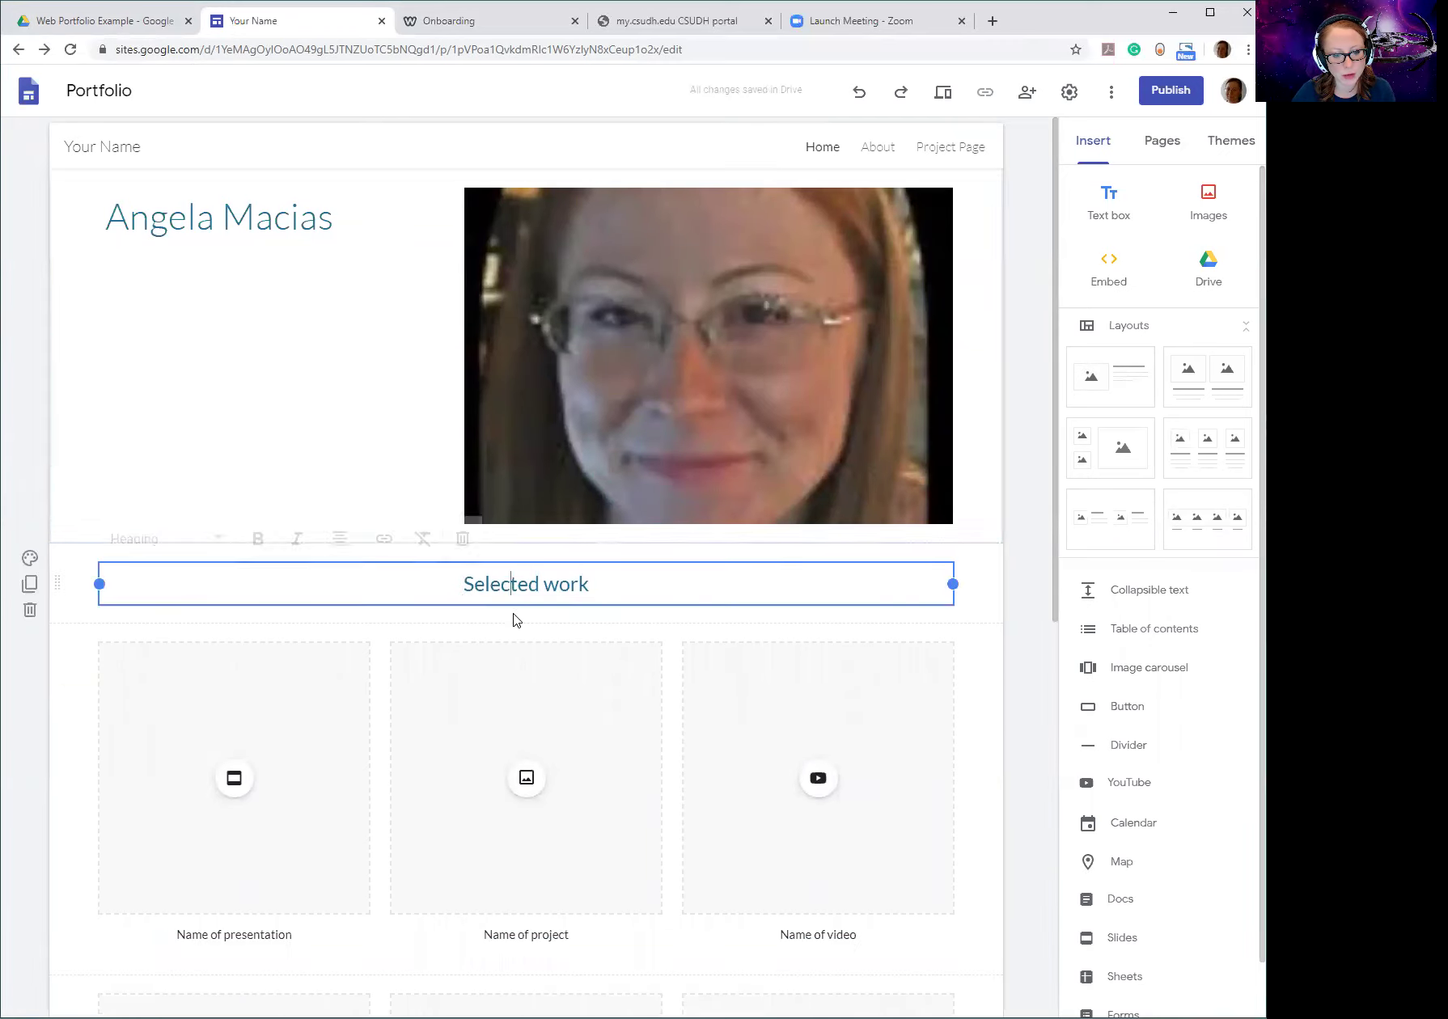
click(727, 366)
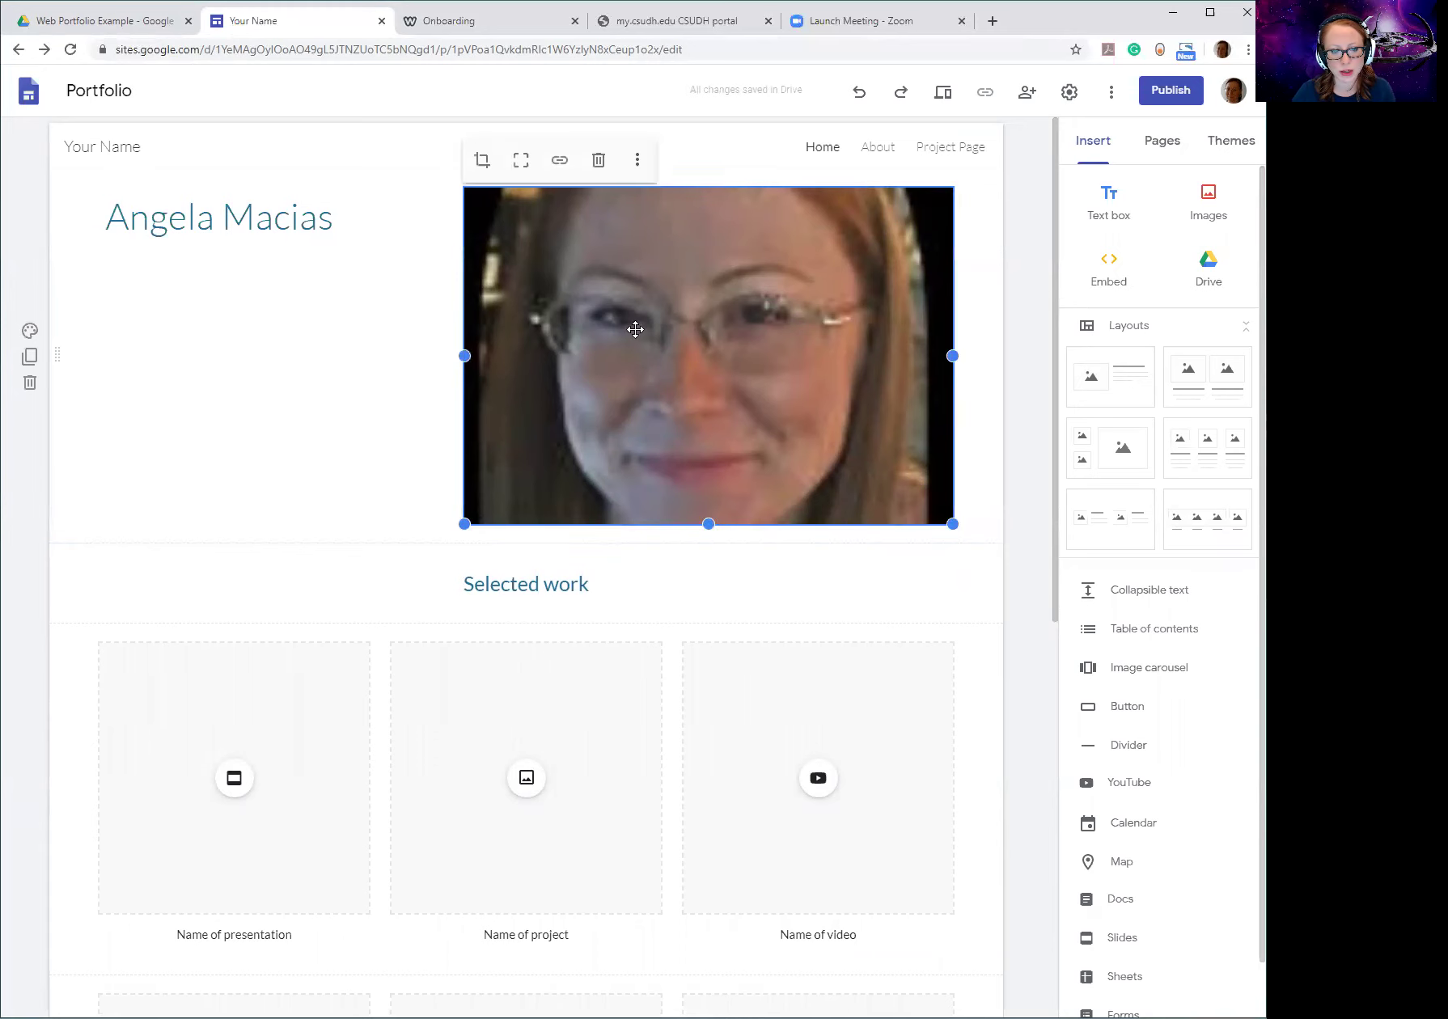
click(592, 160)
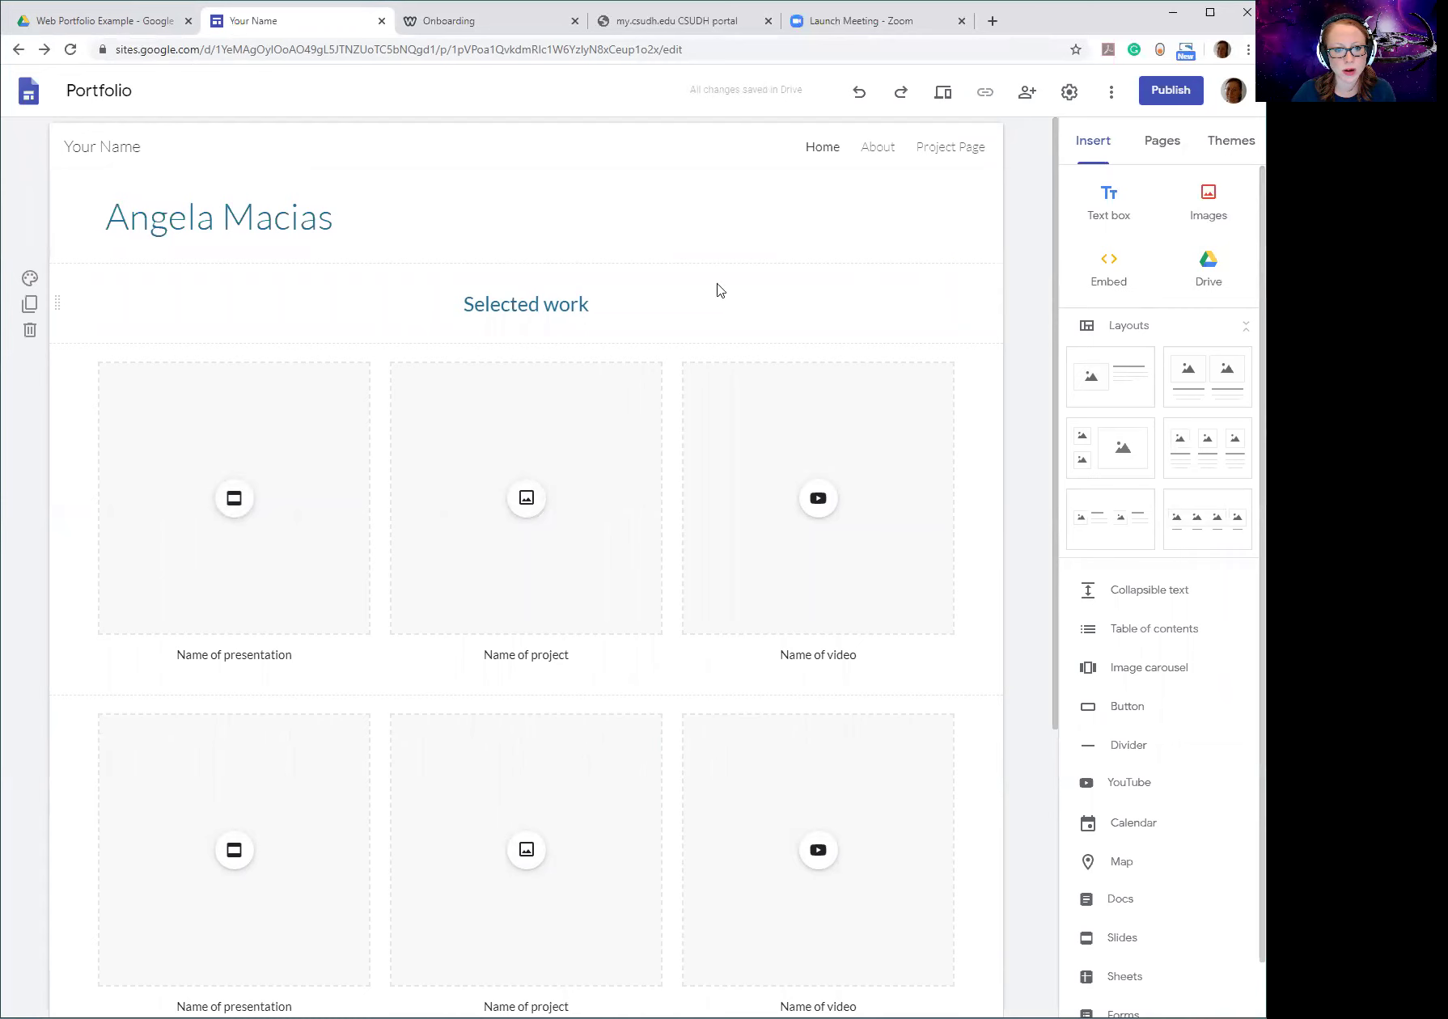
Insert the new-pic image onto the page as an uploaded image.
click(1207, 202)
click(1167, 253)
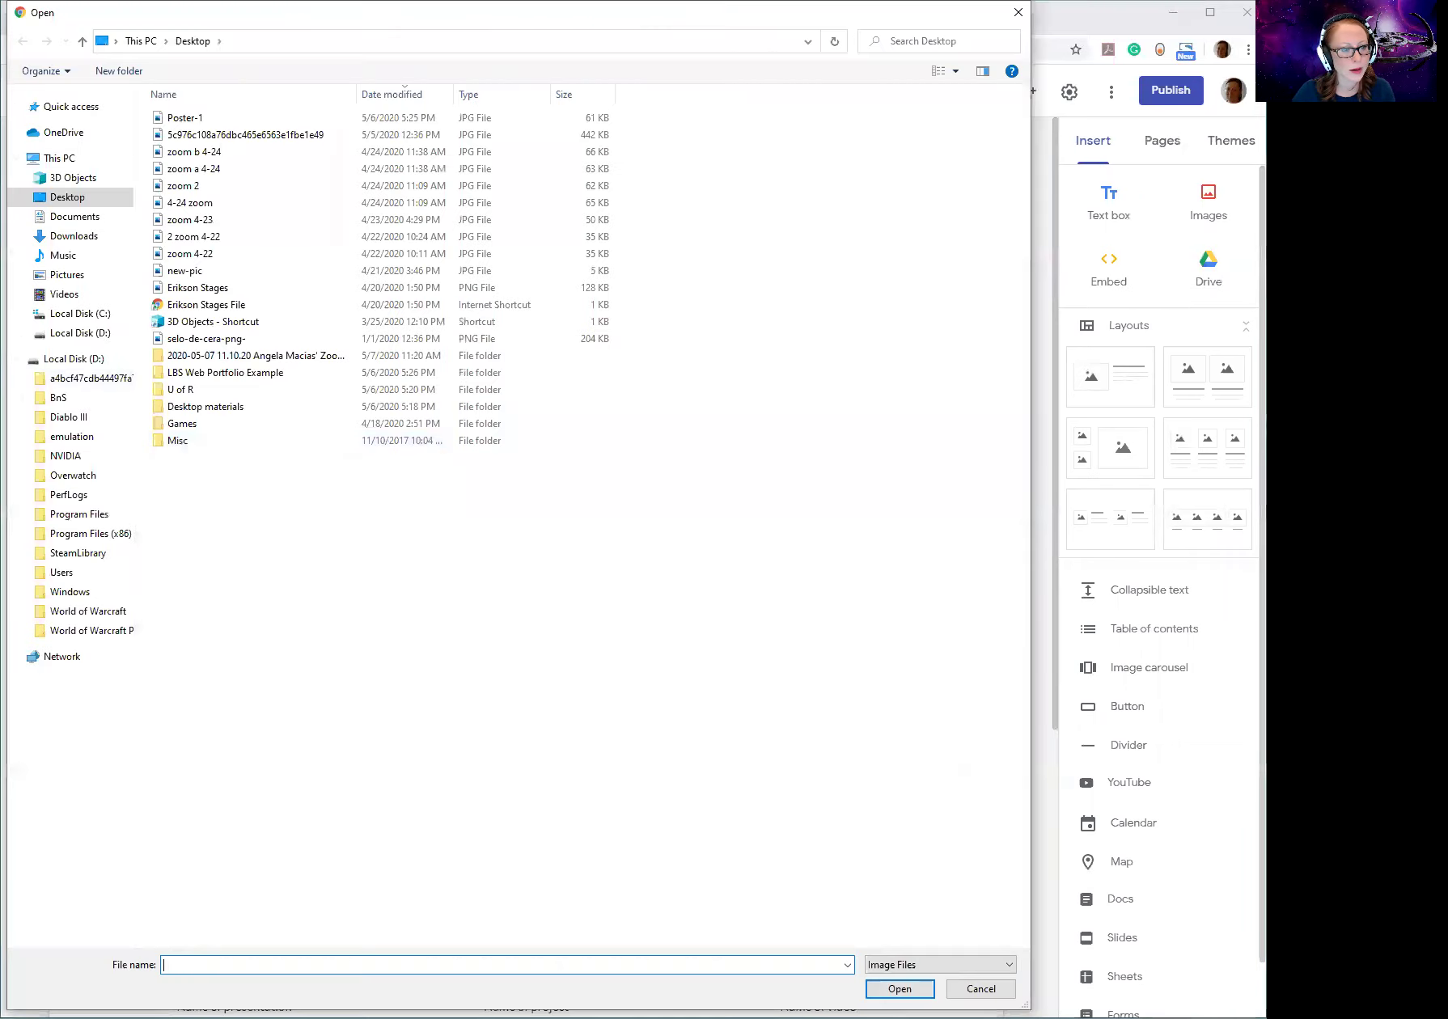
click(174, 274)
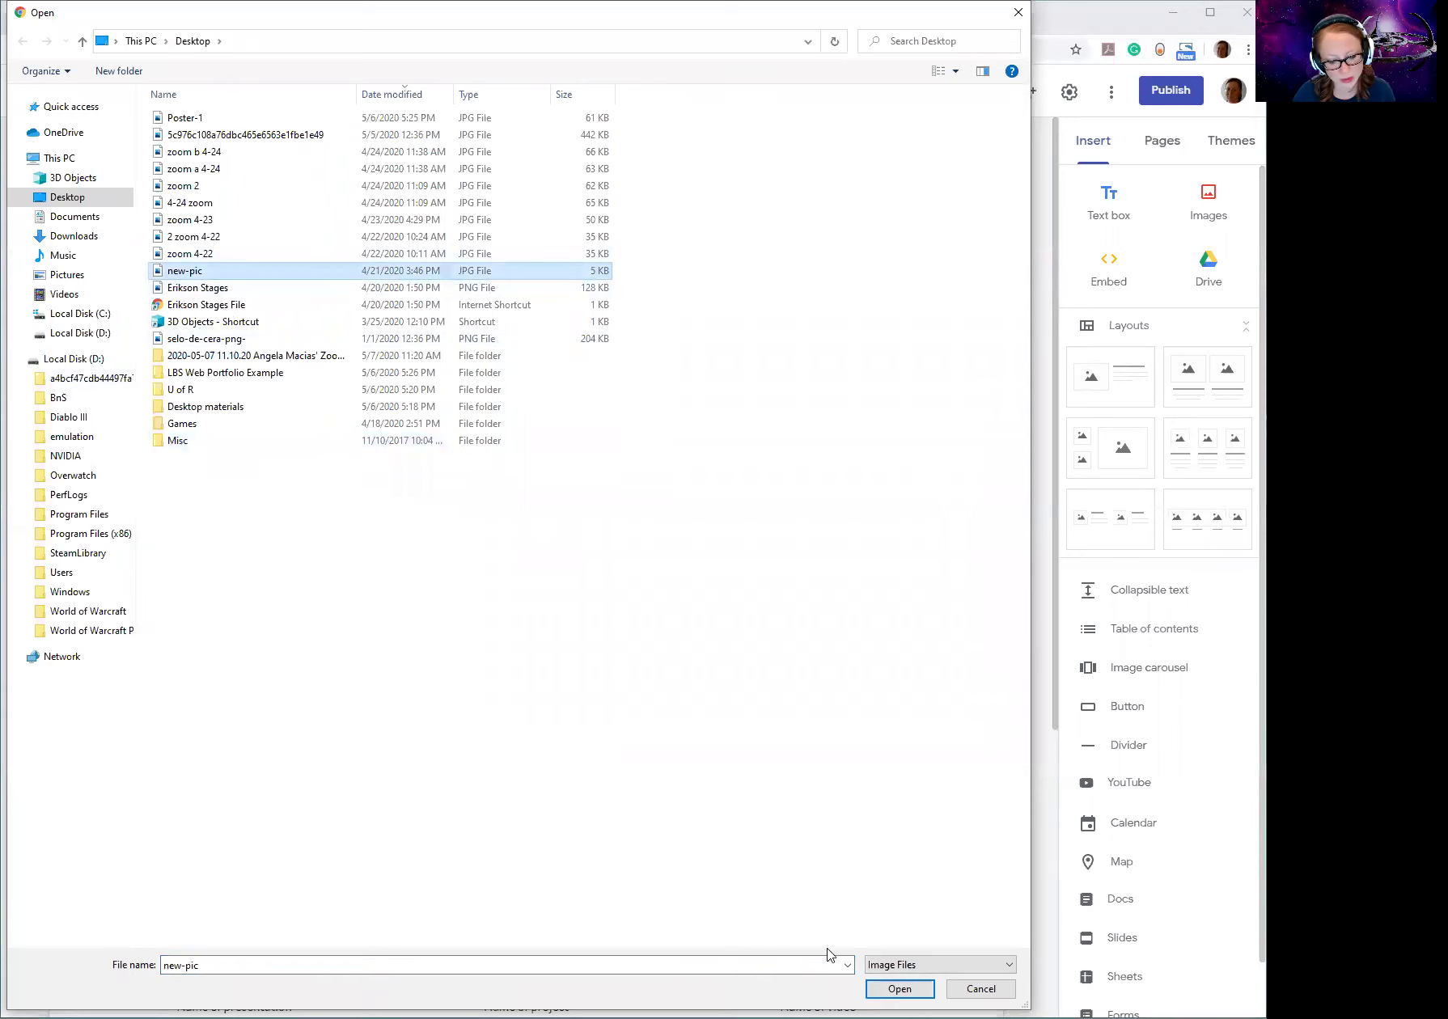
click(900, 989)
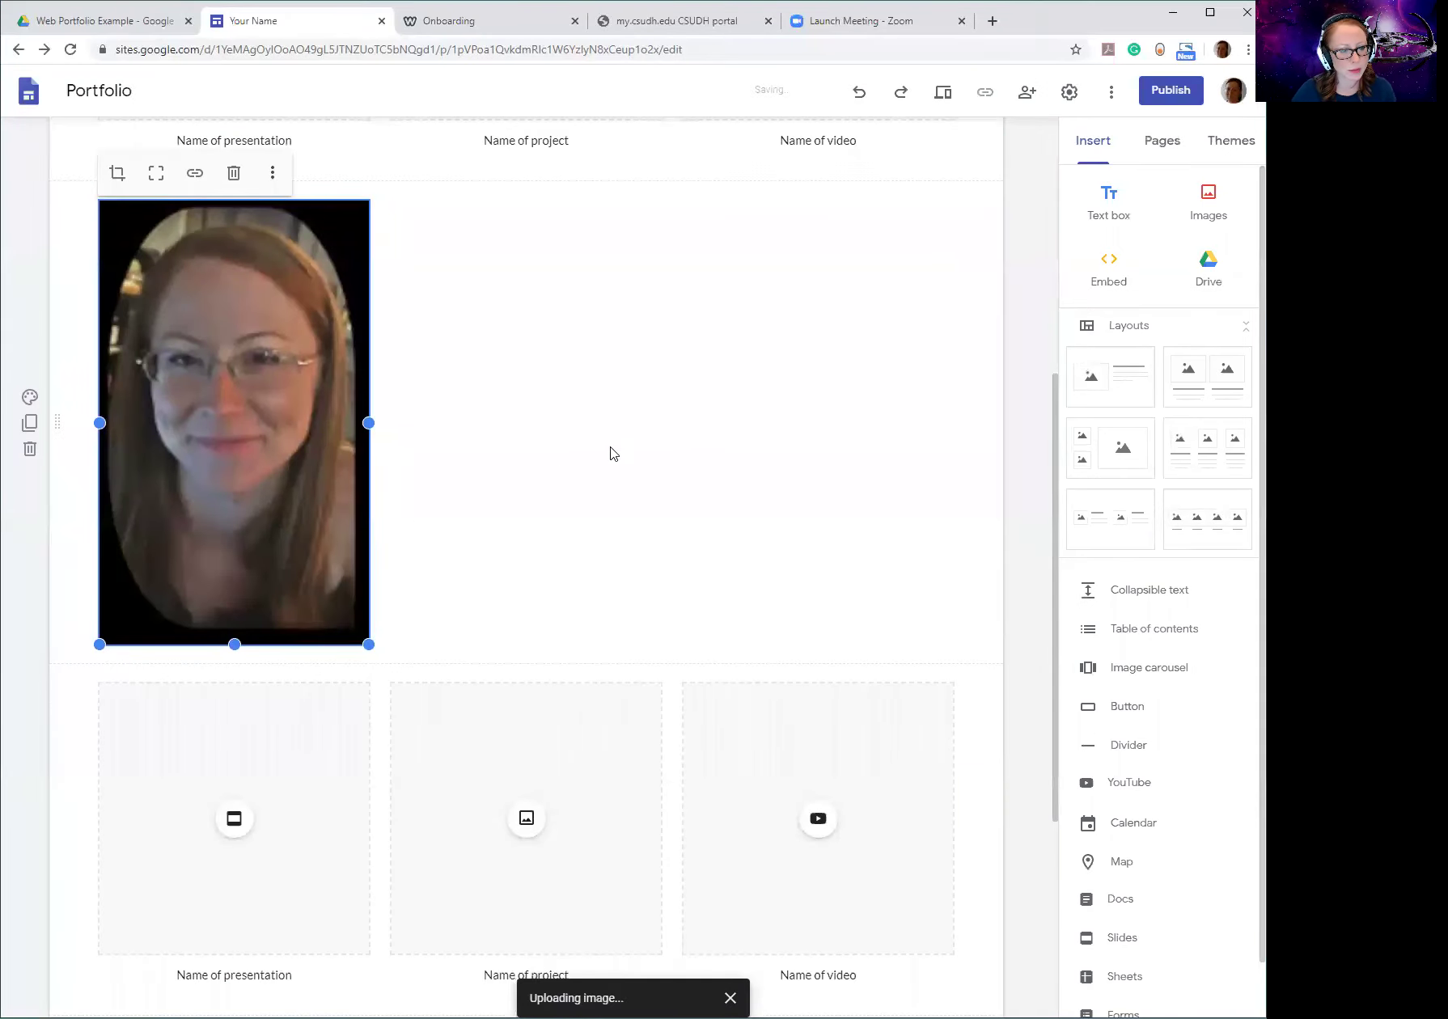
Move the new photo up beneath the name heading, above Selected work, as a narrow portrait block.
scroll(613, 454, up, 6)
scroll(216, 778, down, 2)
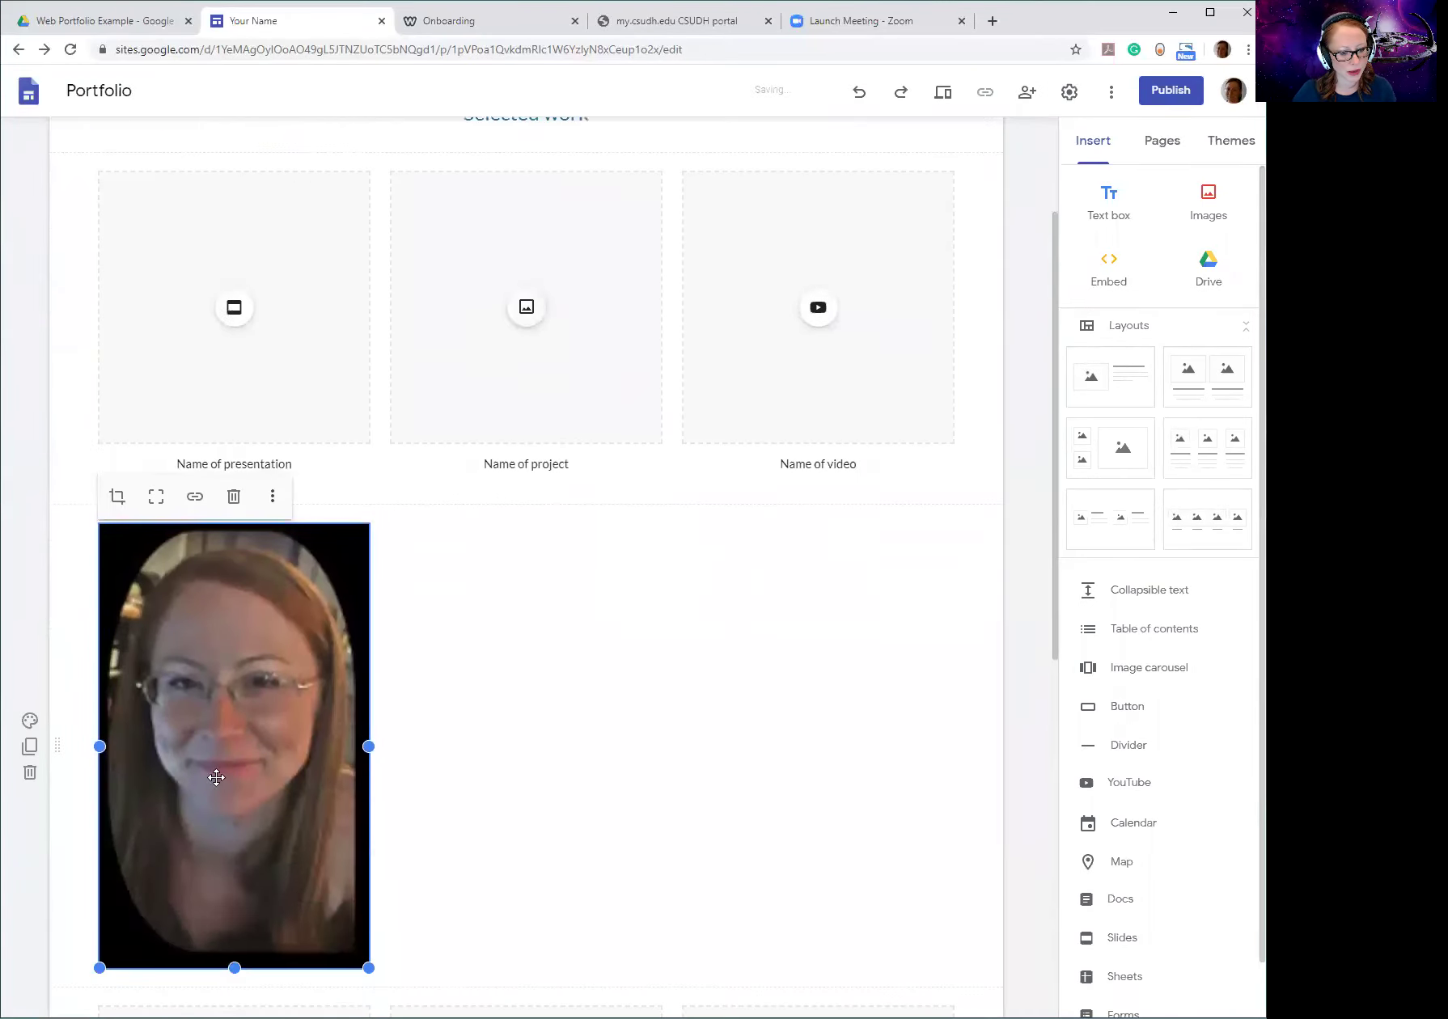
scroll(508, 763, down, 2)
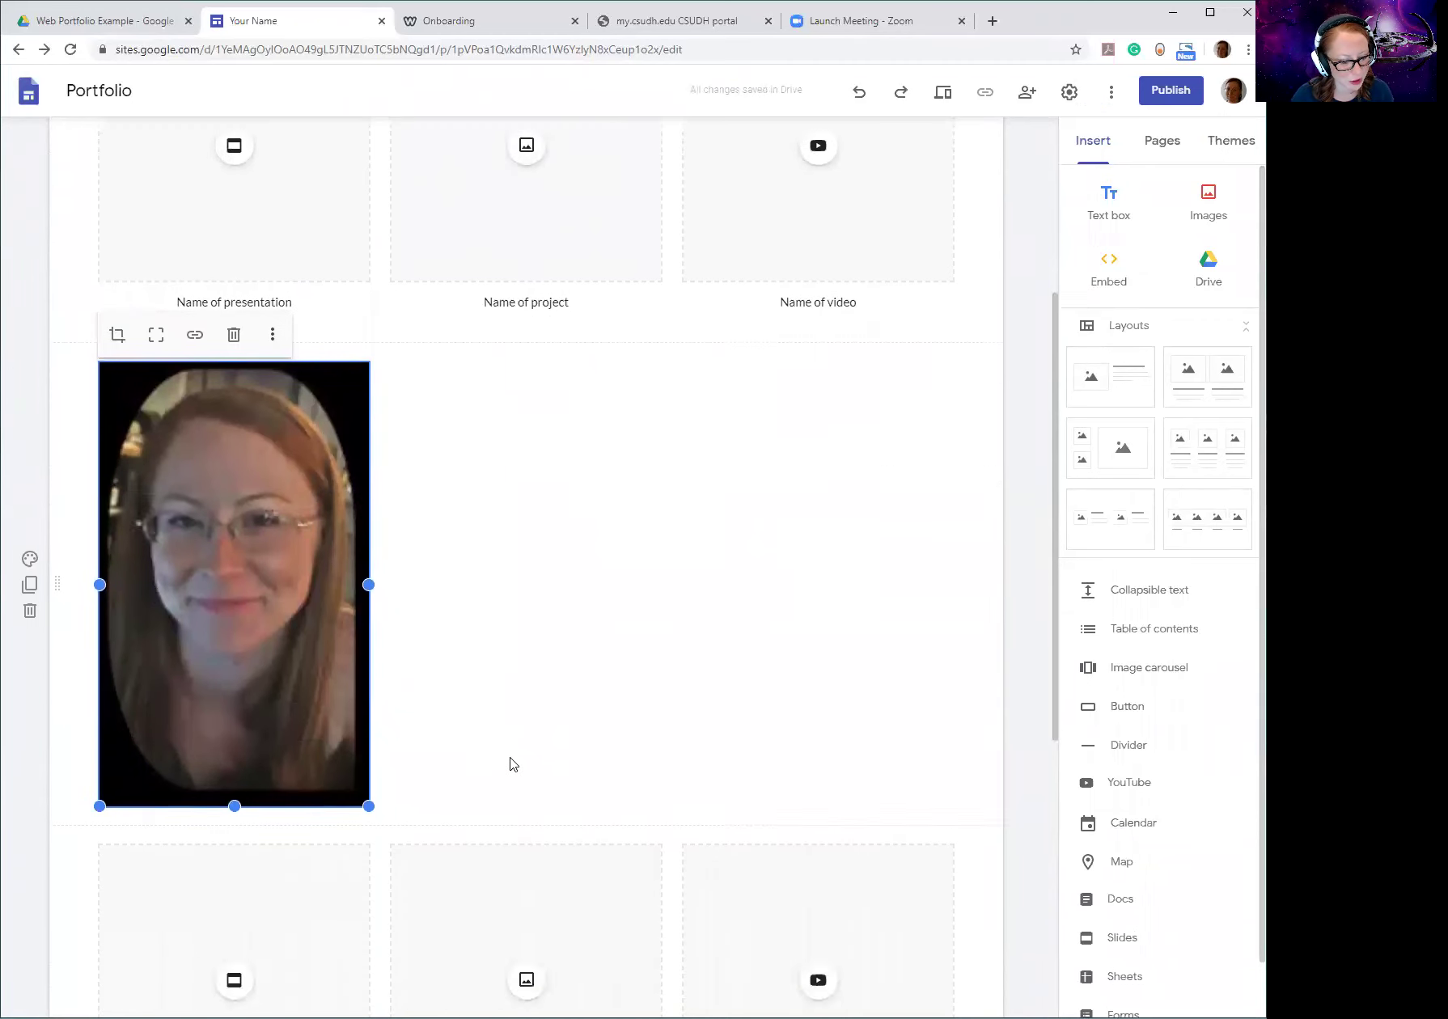
scroll(439, 688, up, 4)
drag(239, 809, 172, 250)
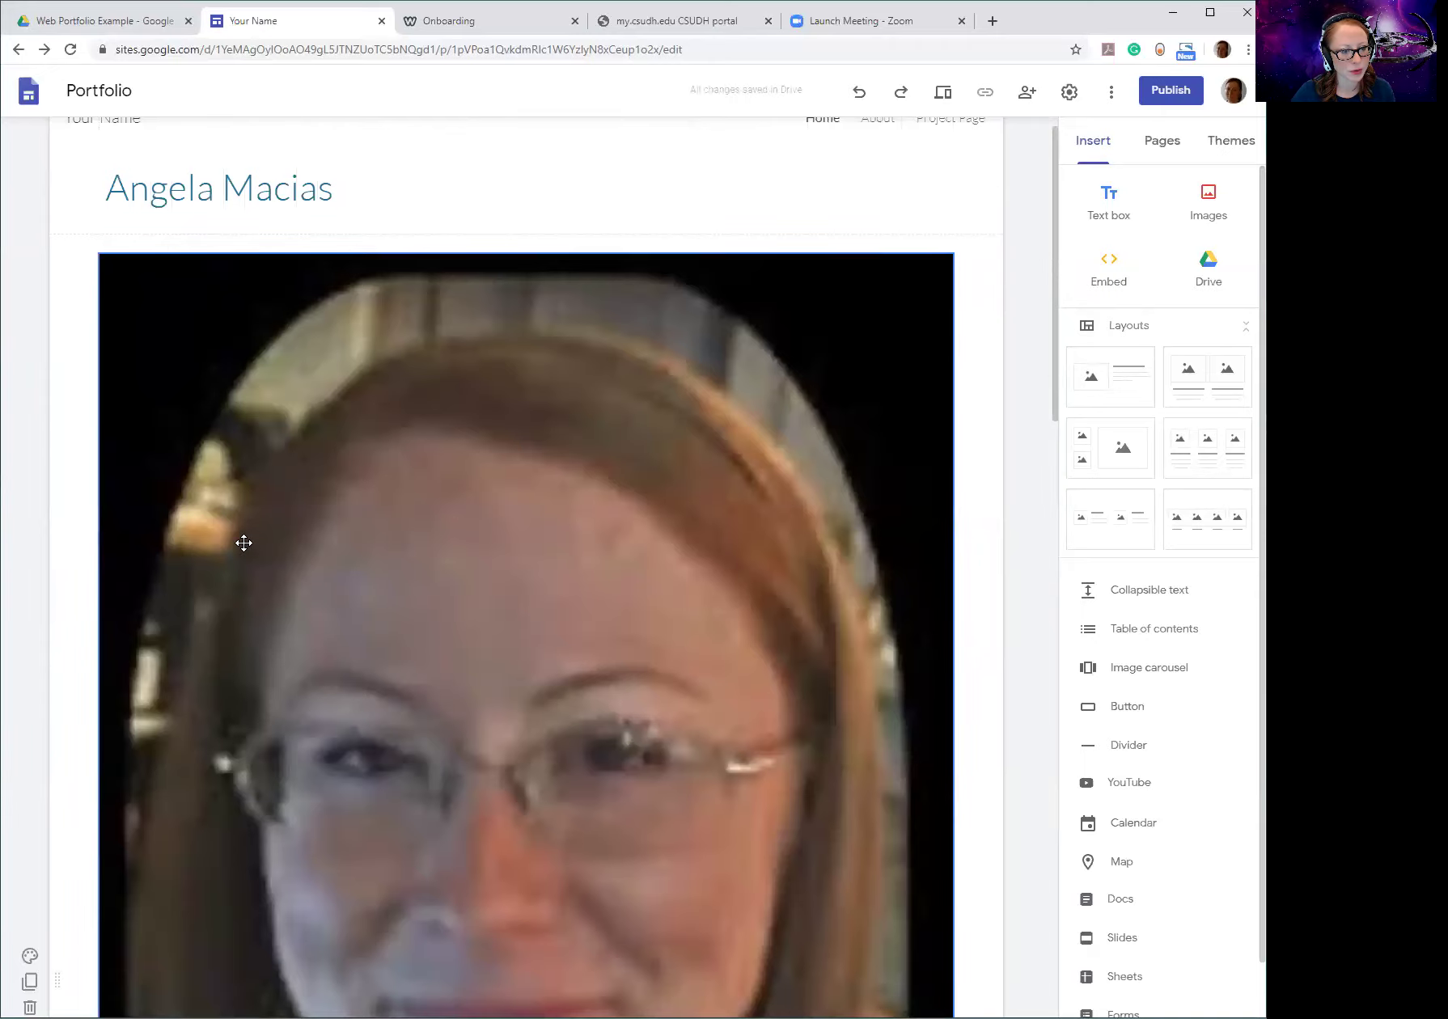
scroll(243, 544, down, 5)
scroll(549, 621, up, 4)
scroll(536, 614, down, 9)
drag(520, 614, 133, 243)
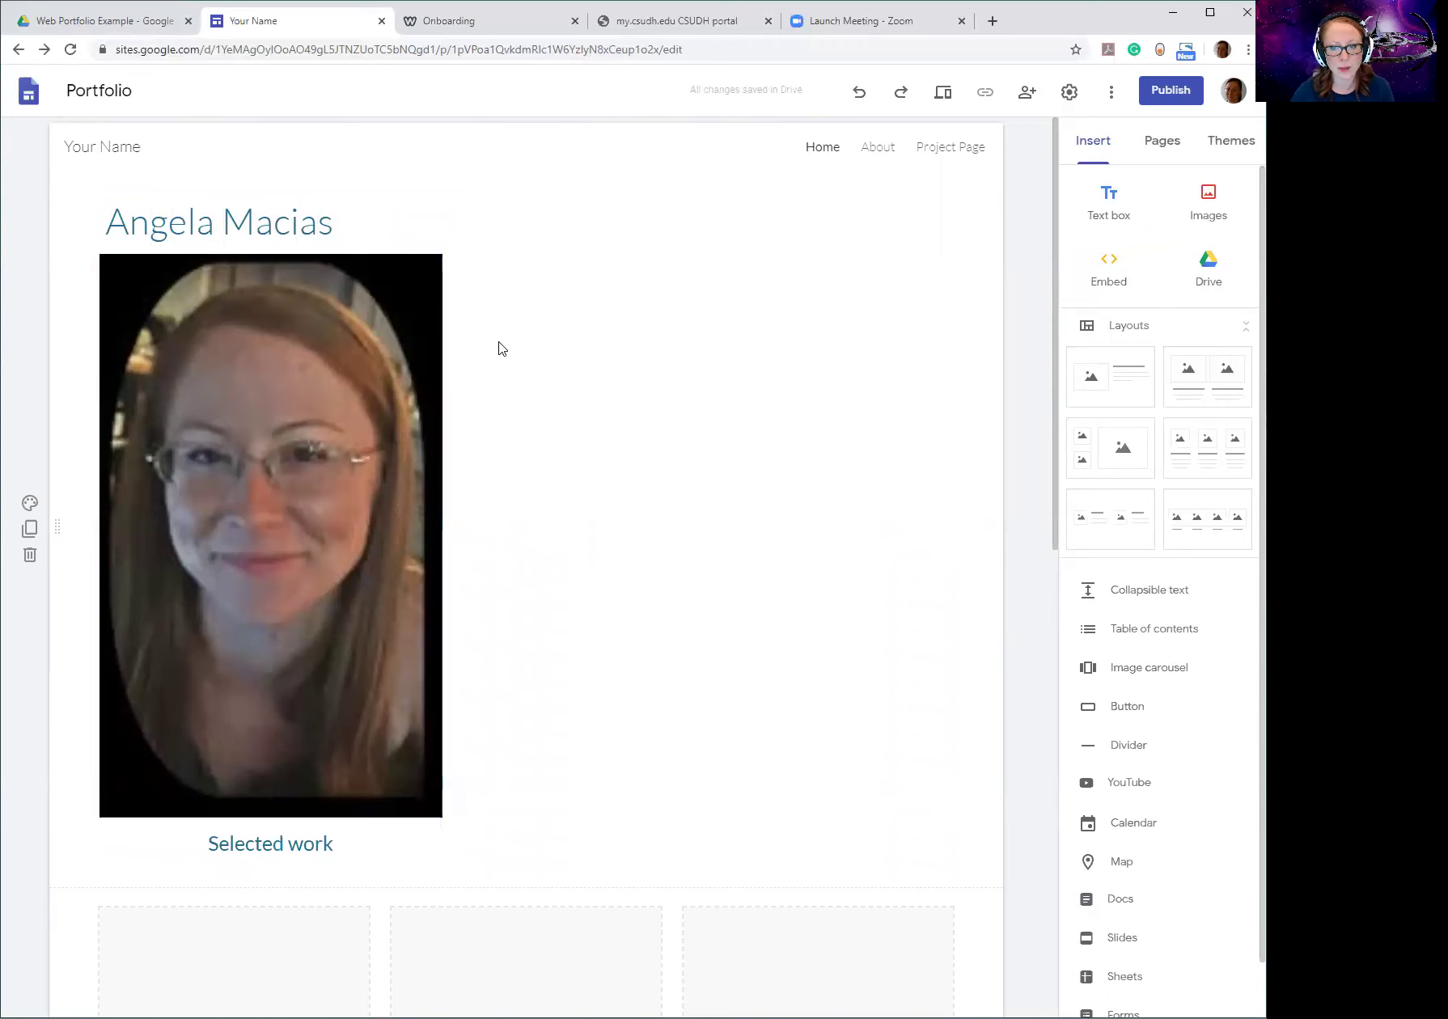
scroll(484, 513, down, 4)
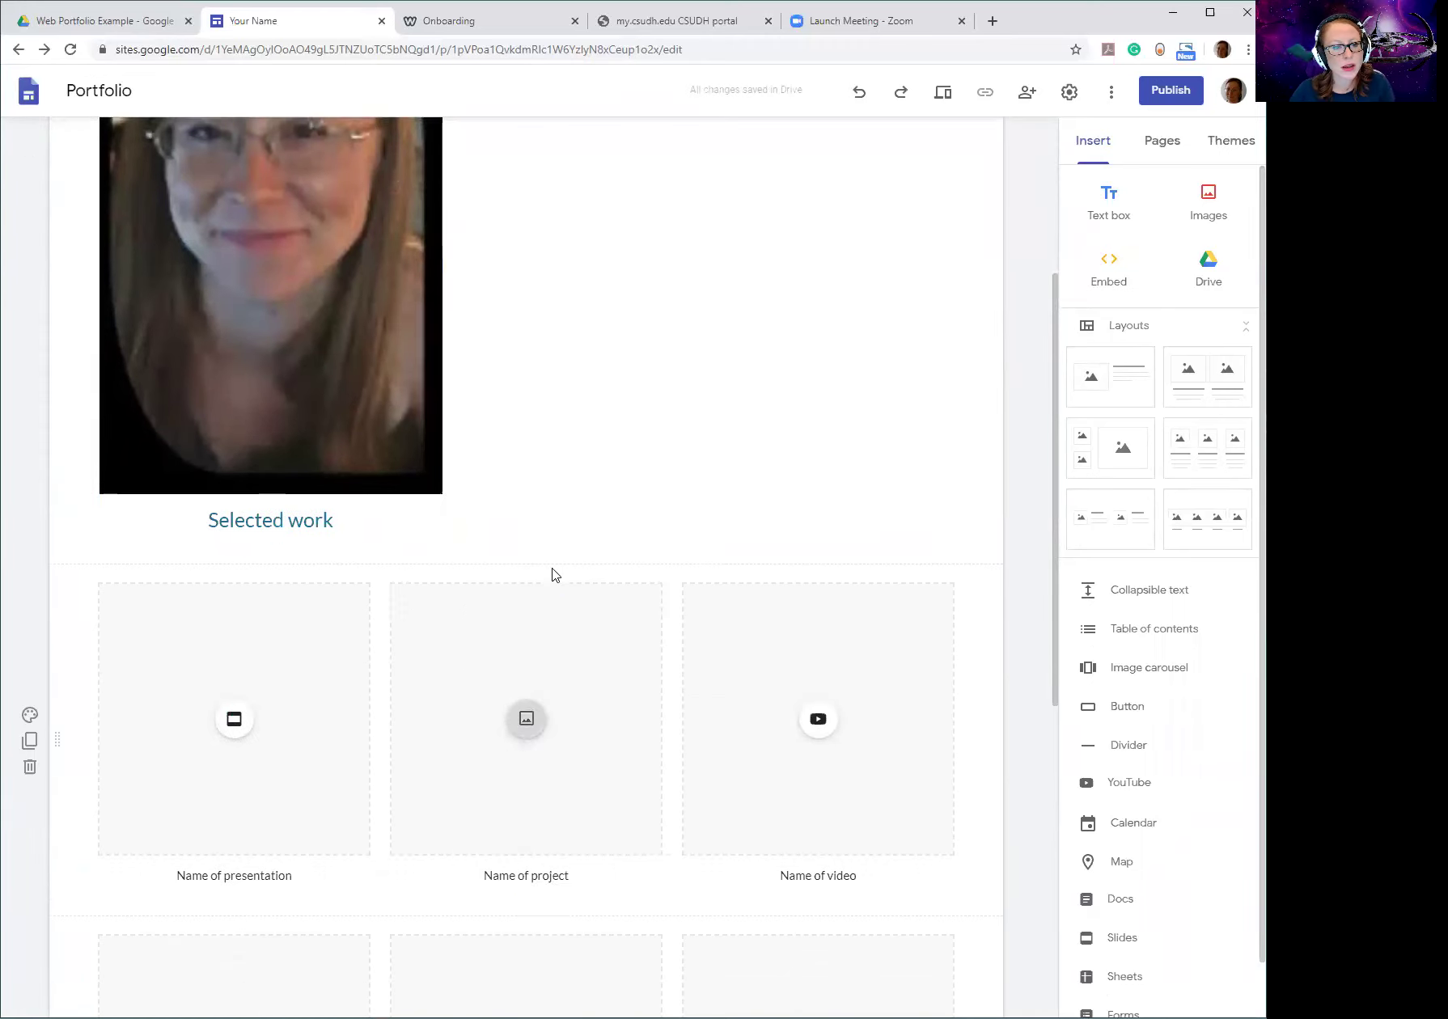
scroll(551, 573, up, 4)
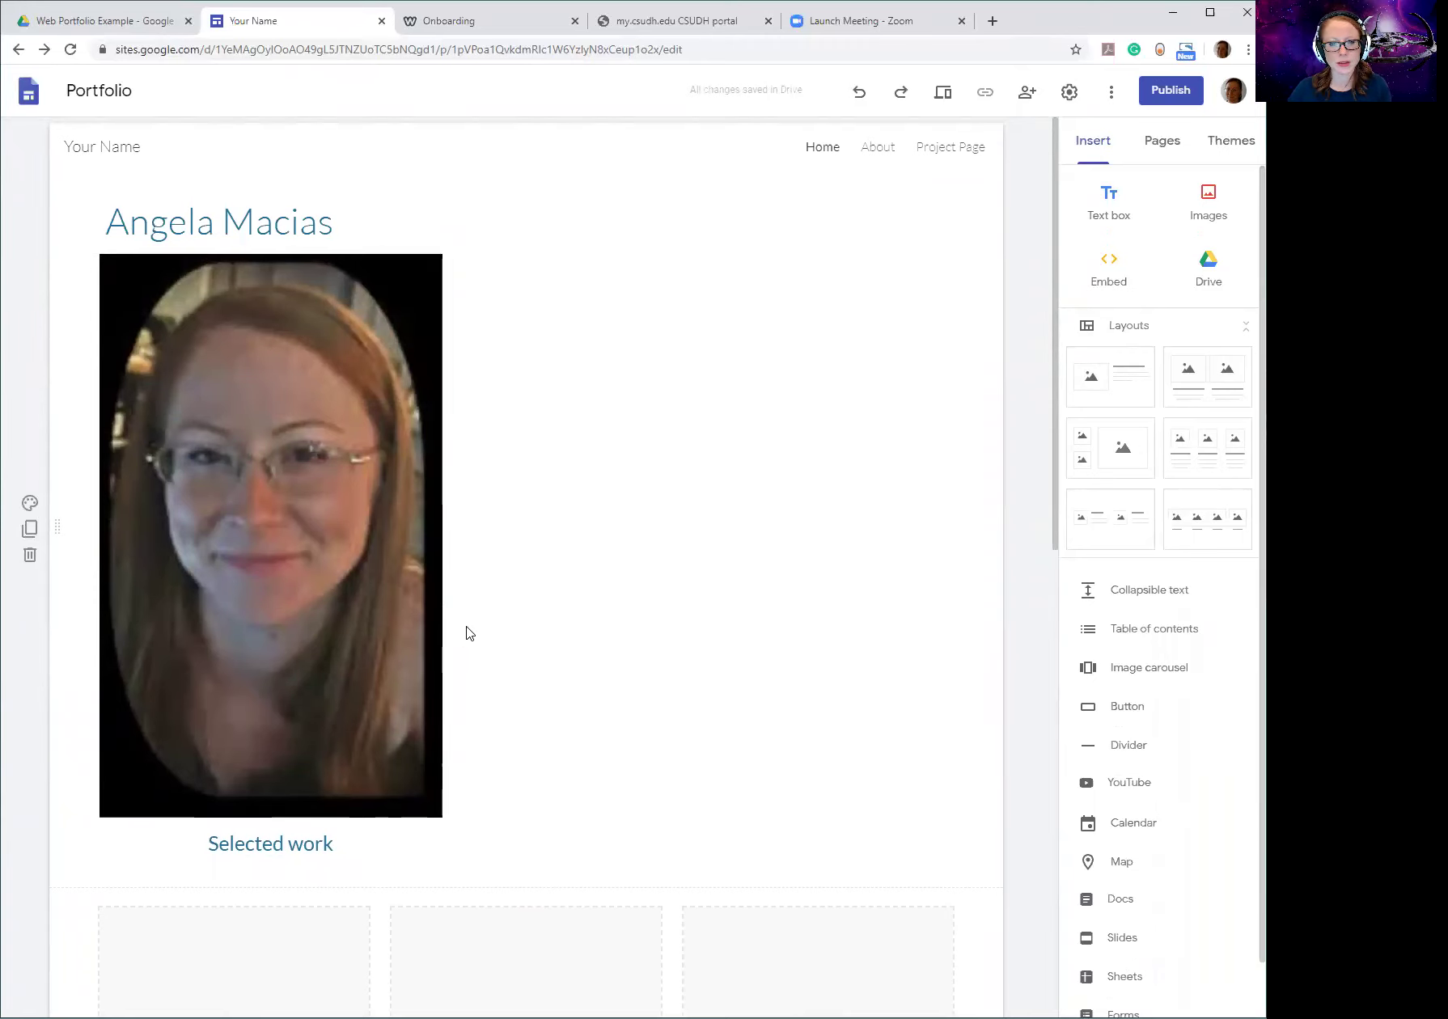
scroll(569, 523, down, 3)
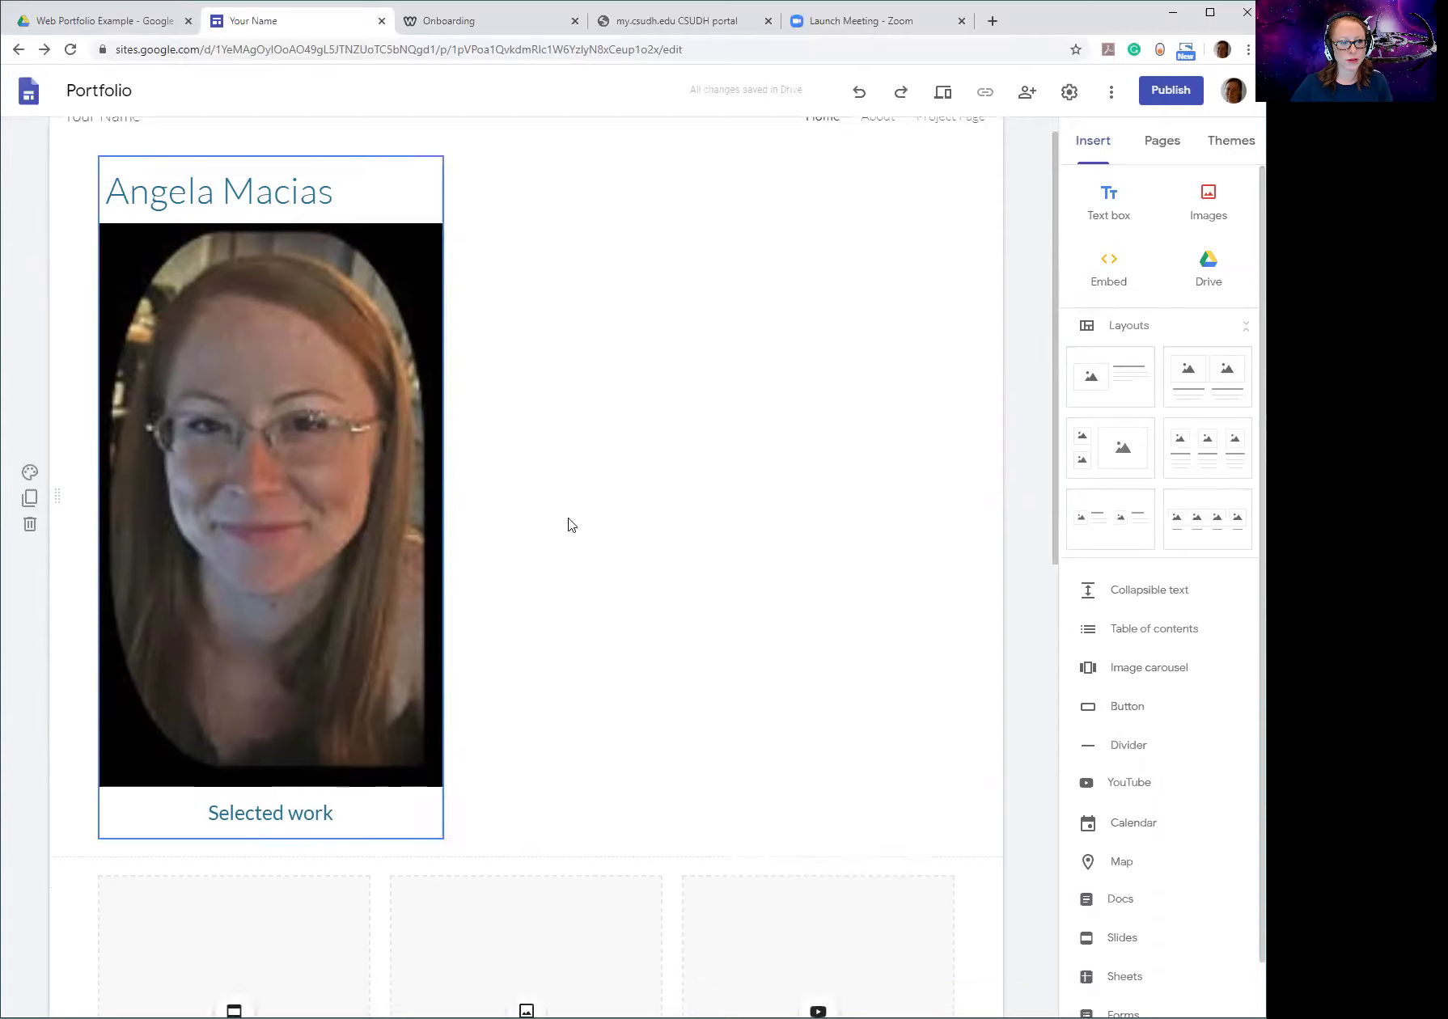
scroll(708, 826, down, 8)
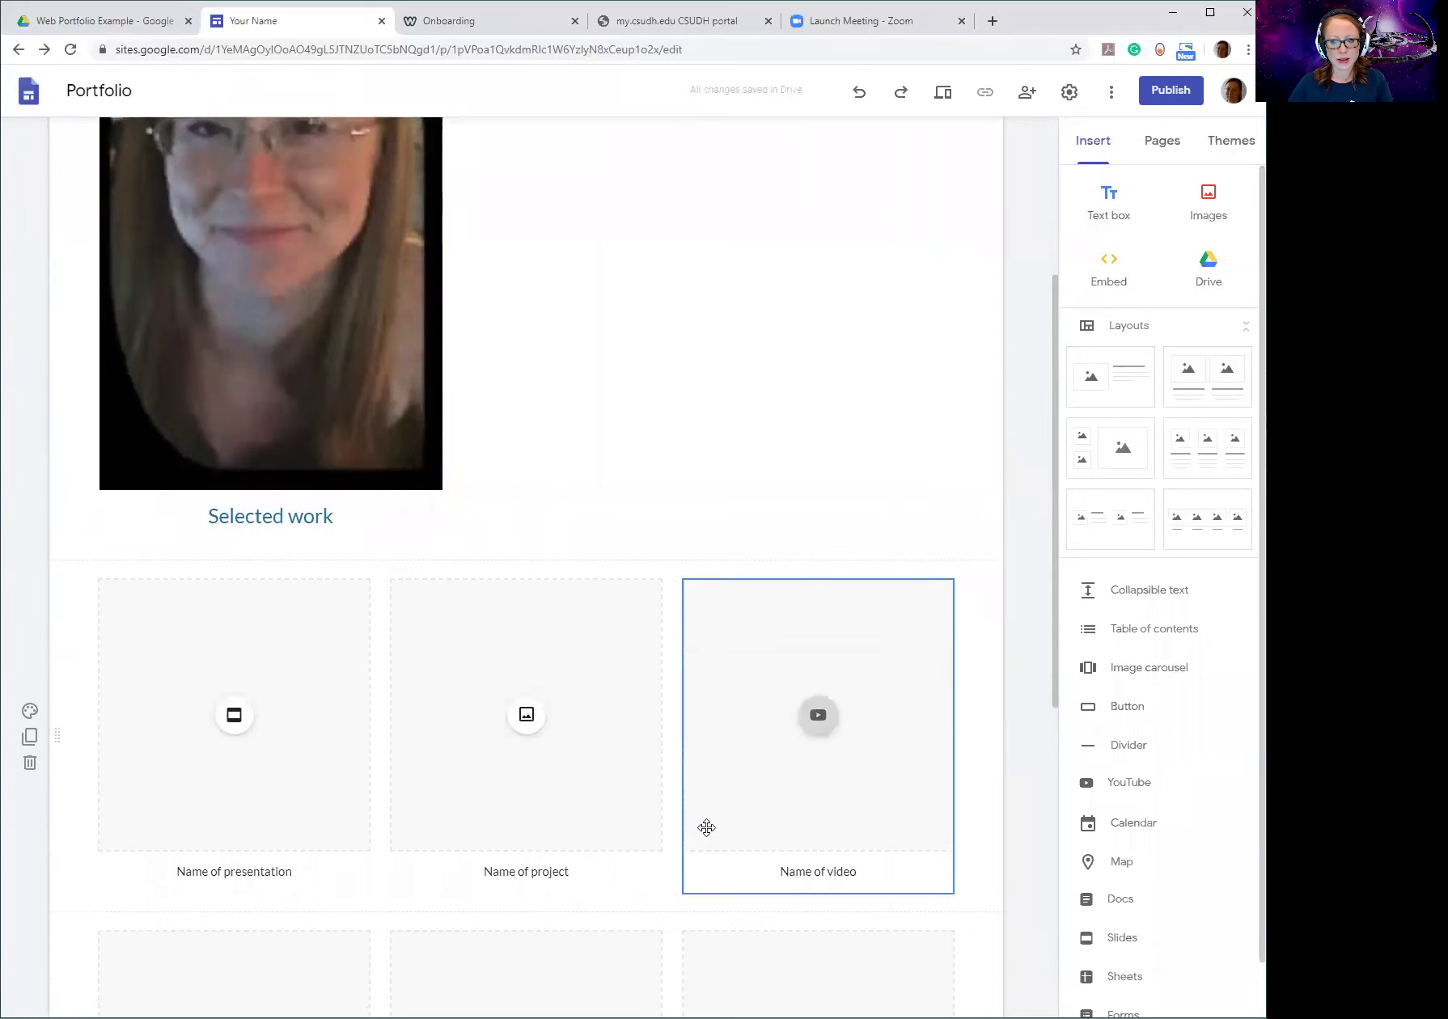
scroll(711, 824, up, 4)
scroll(709, 824, down, 4)
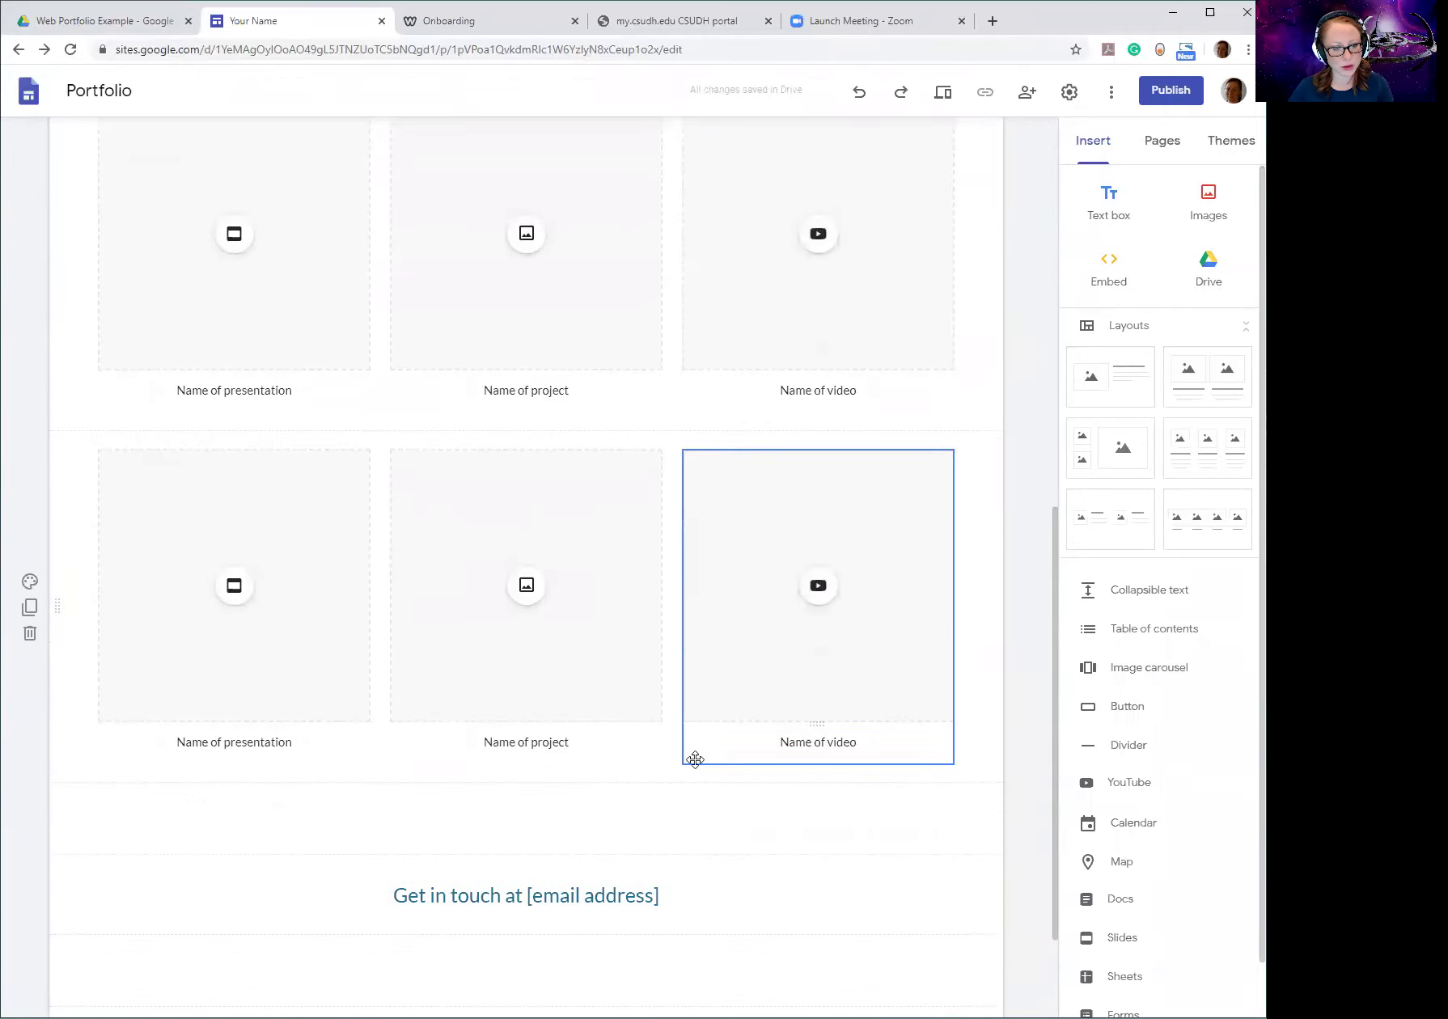
scroll(693, 760, up, 10)
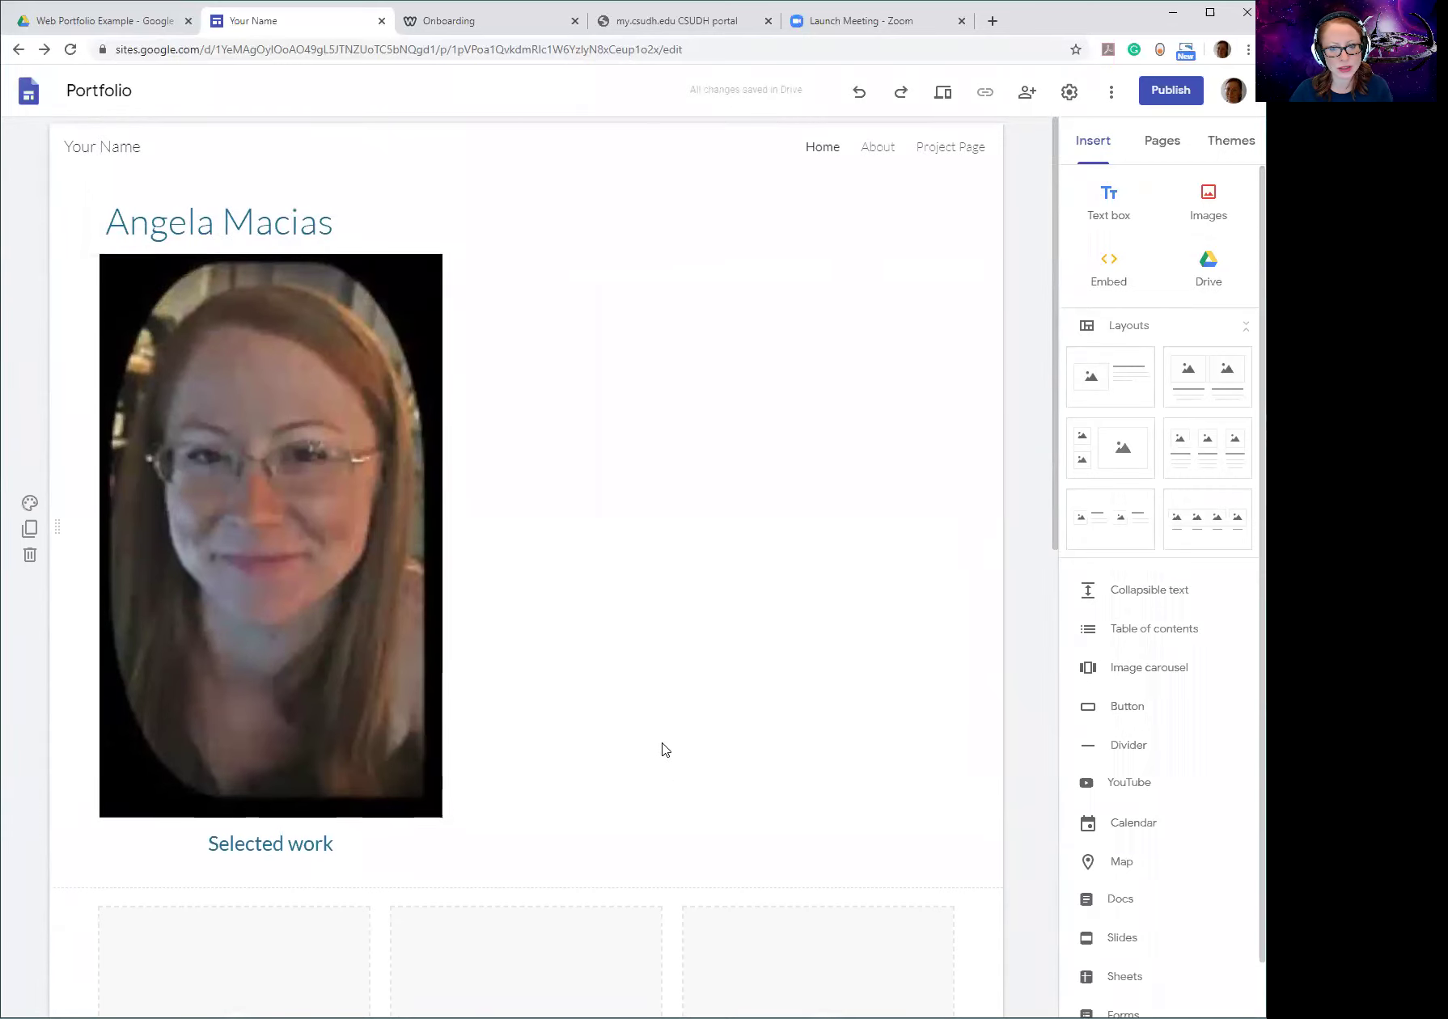
scroll(663, 751, down, 7)
scroll(651, 732, up, 6)
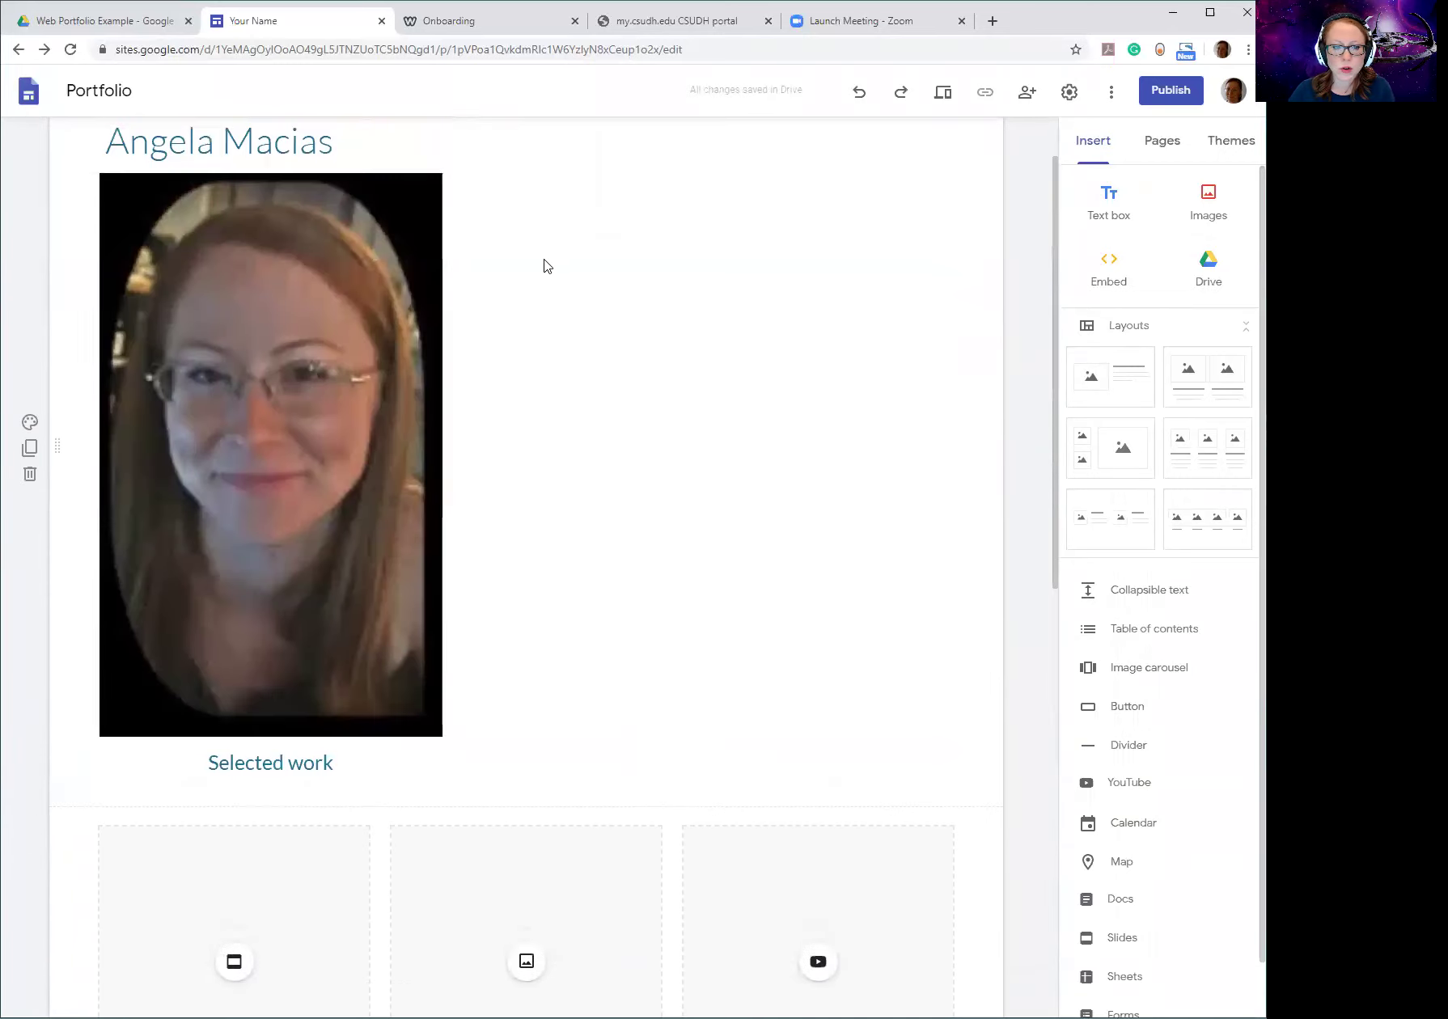
scroll(482, 626, down, 6)
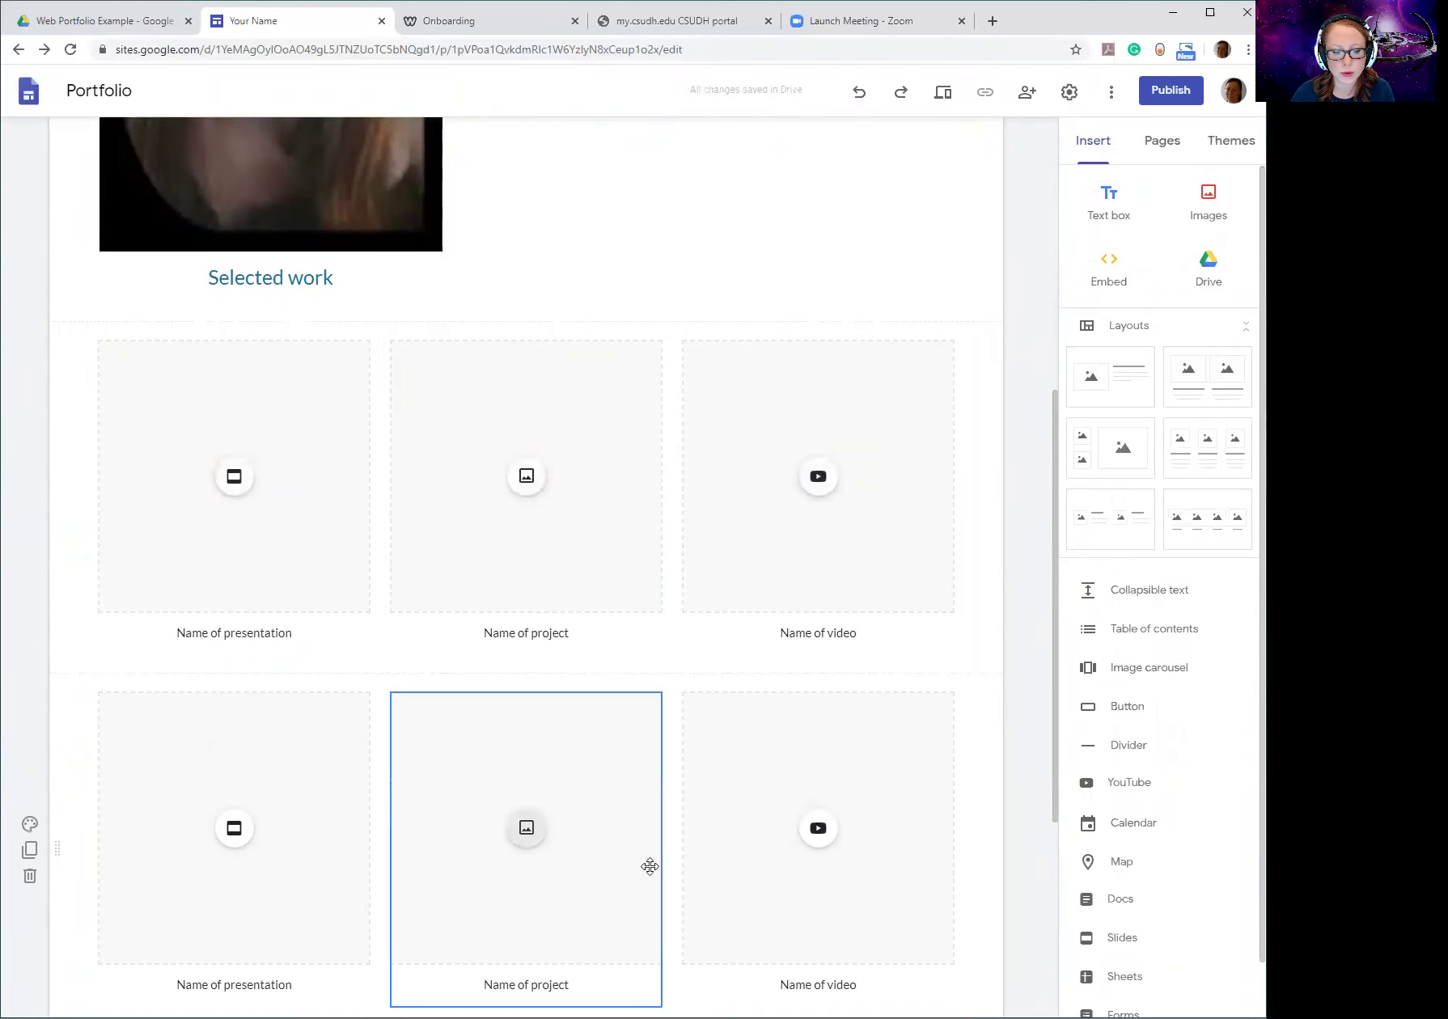
click(525, 476)
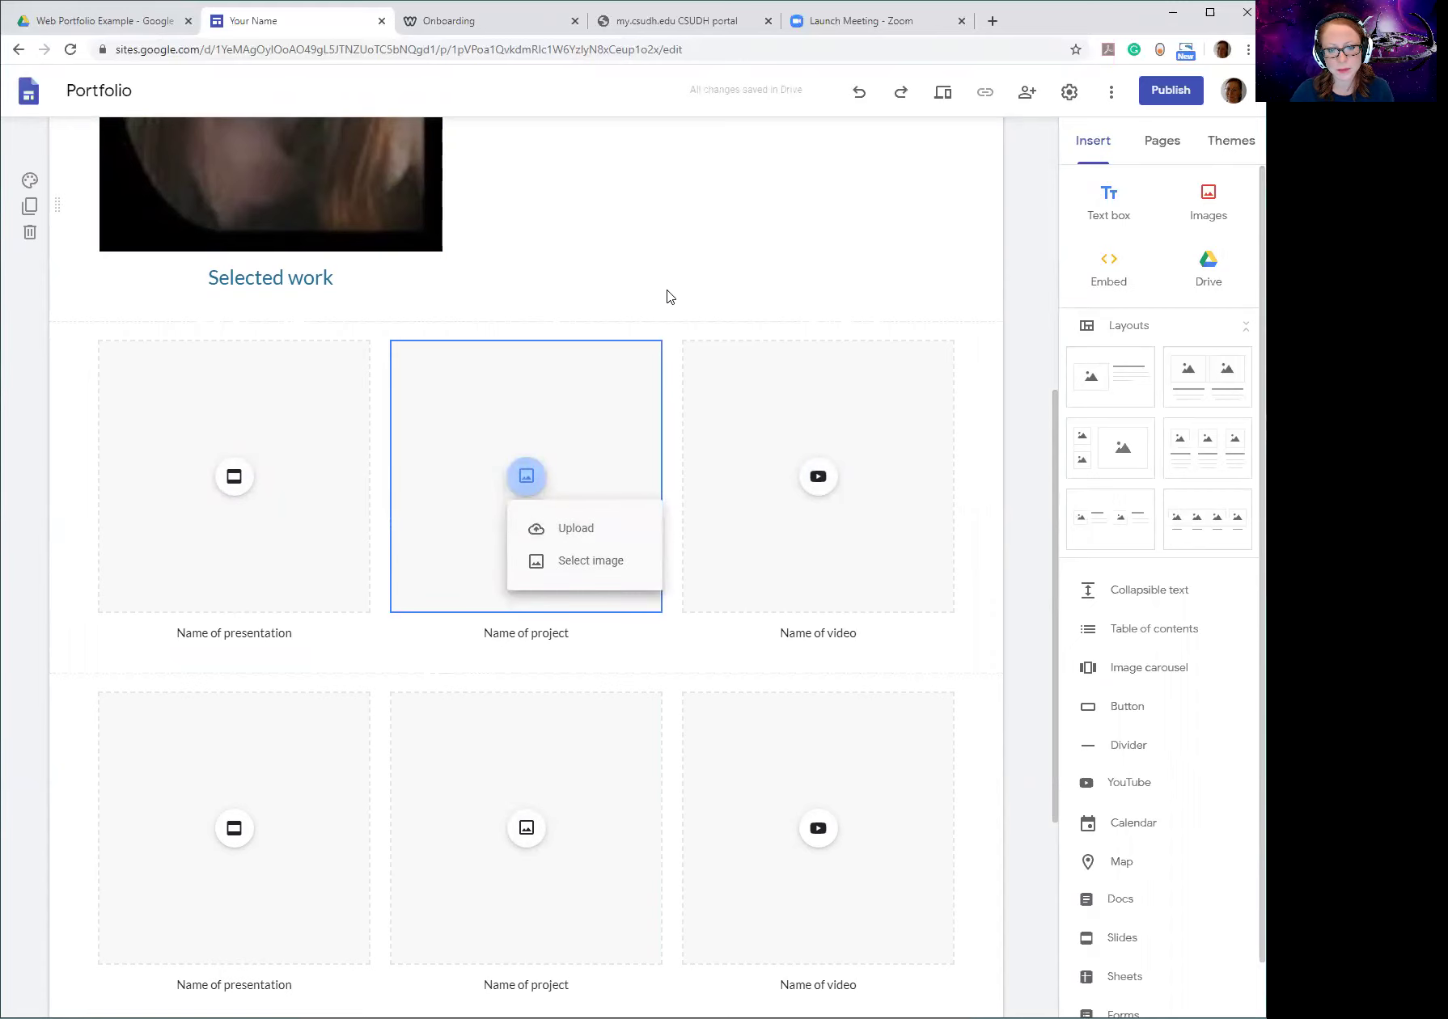
click(666, 295)
scroll(666, 294, up, 6)
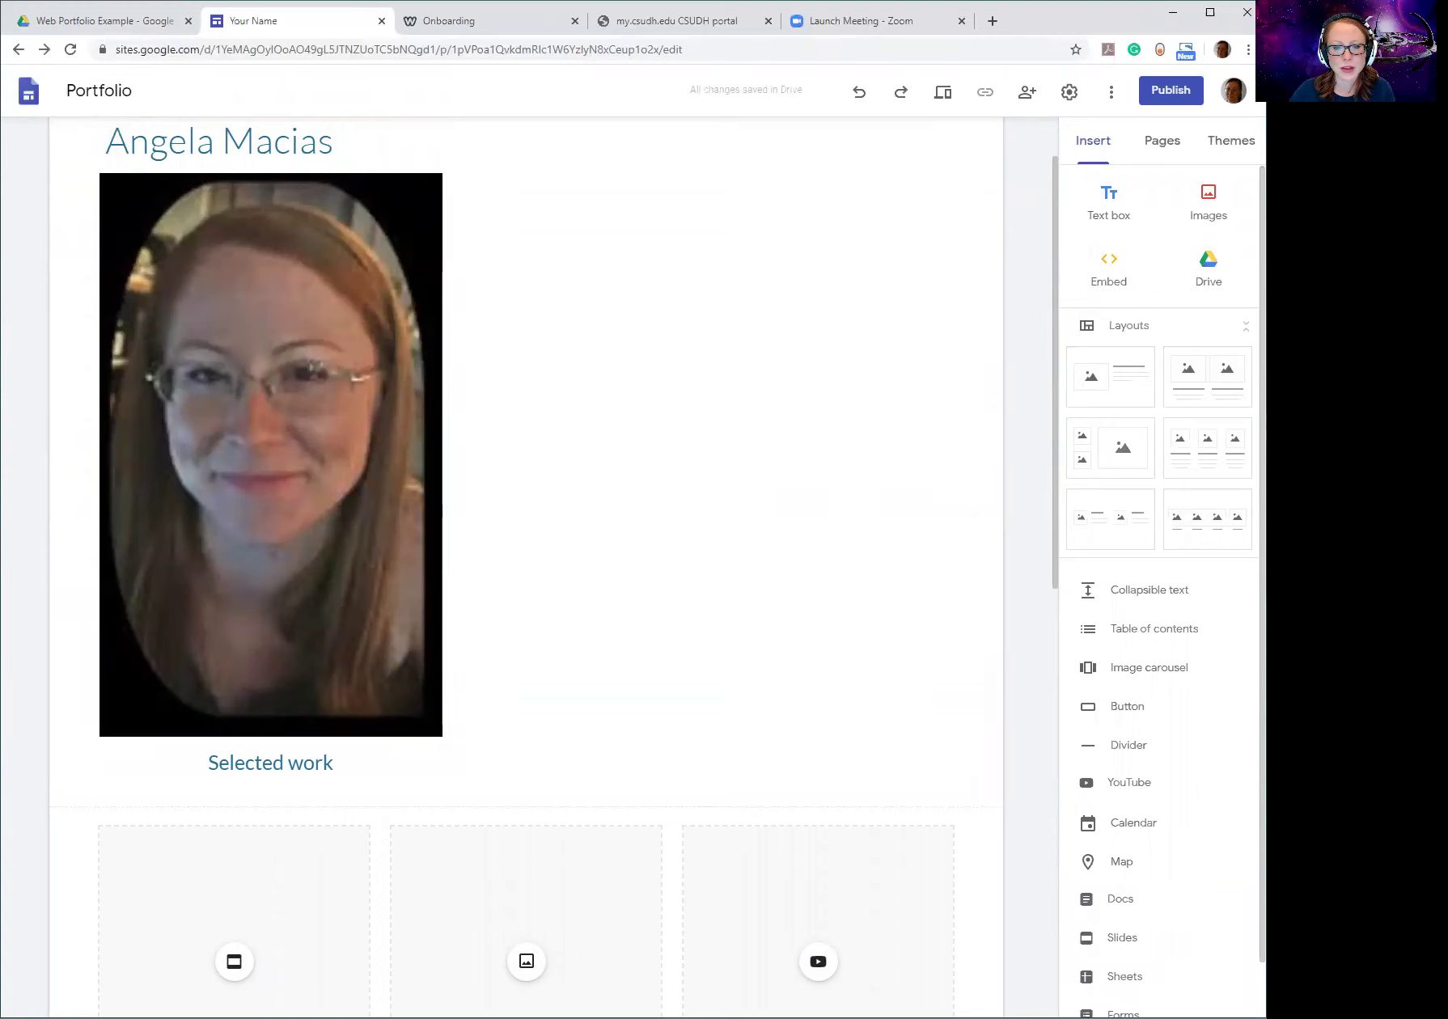
scroll(829, 146, up, 1)
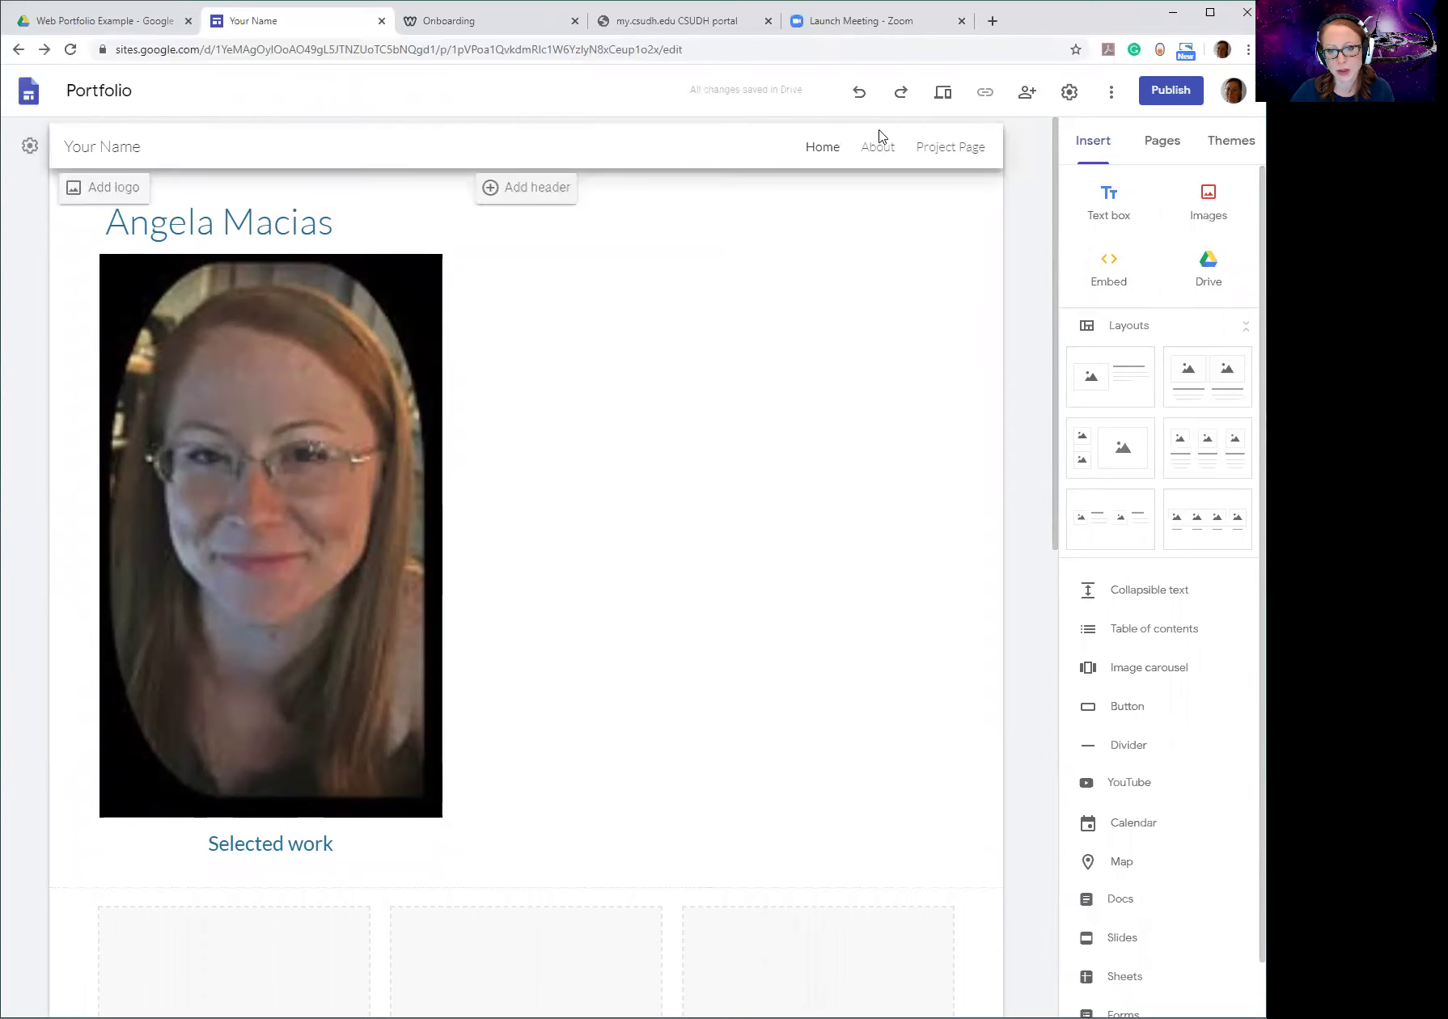
Open the Project Page from the Pages list and bring up its page options menu.
click(1161, 150)
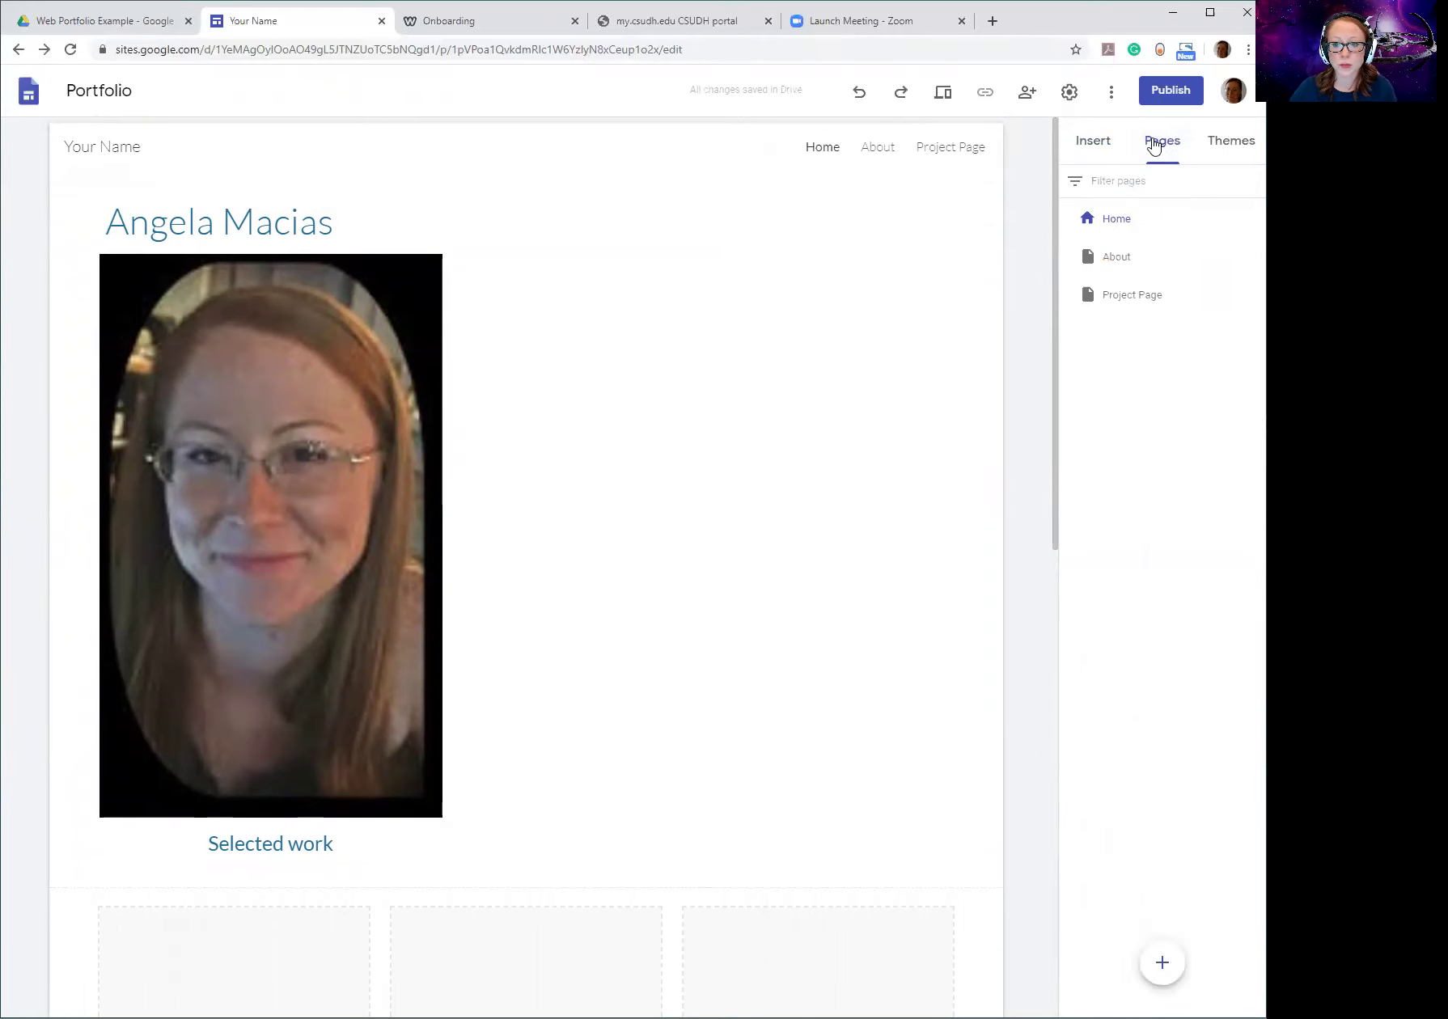
click(1118, 257)
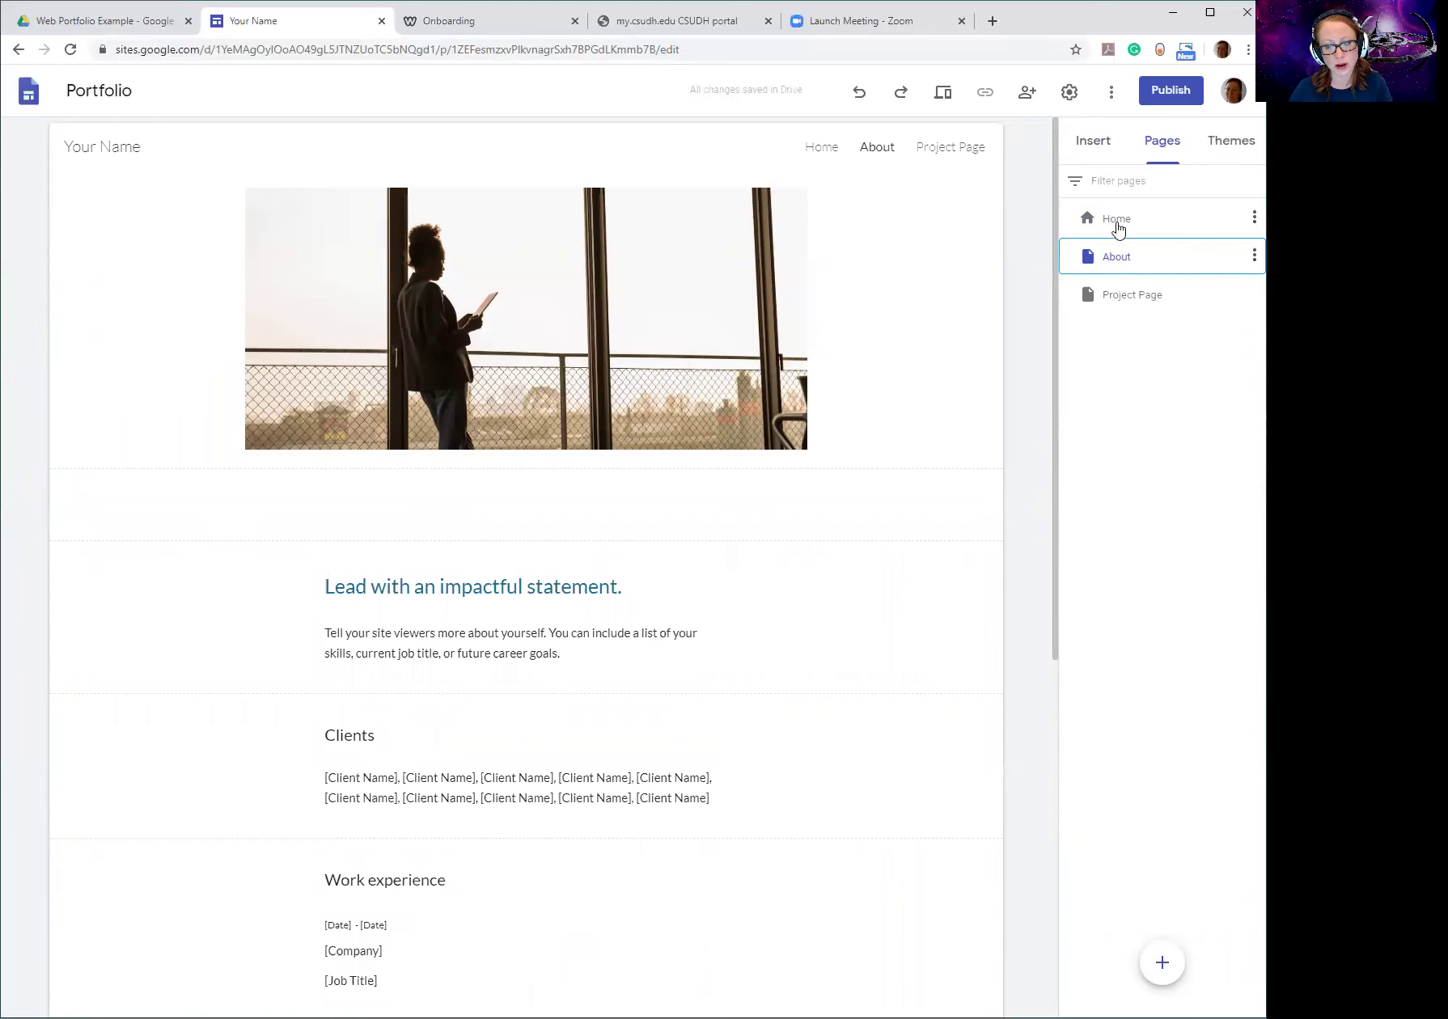
click(1126, 298)
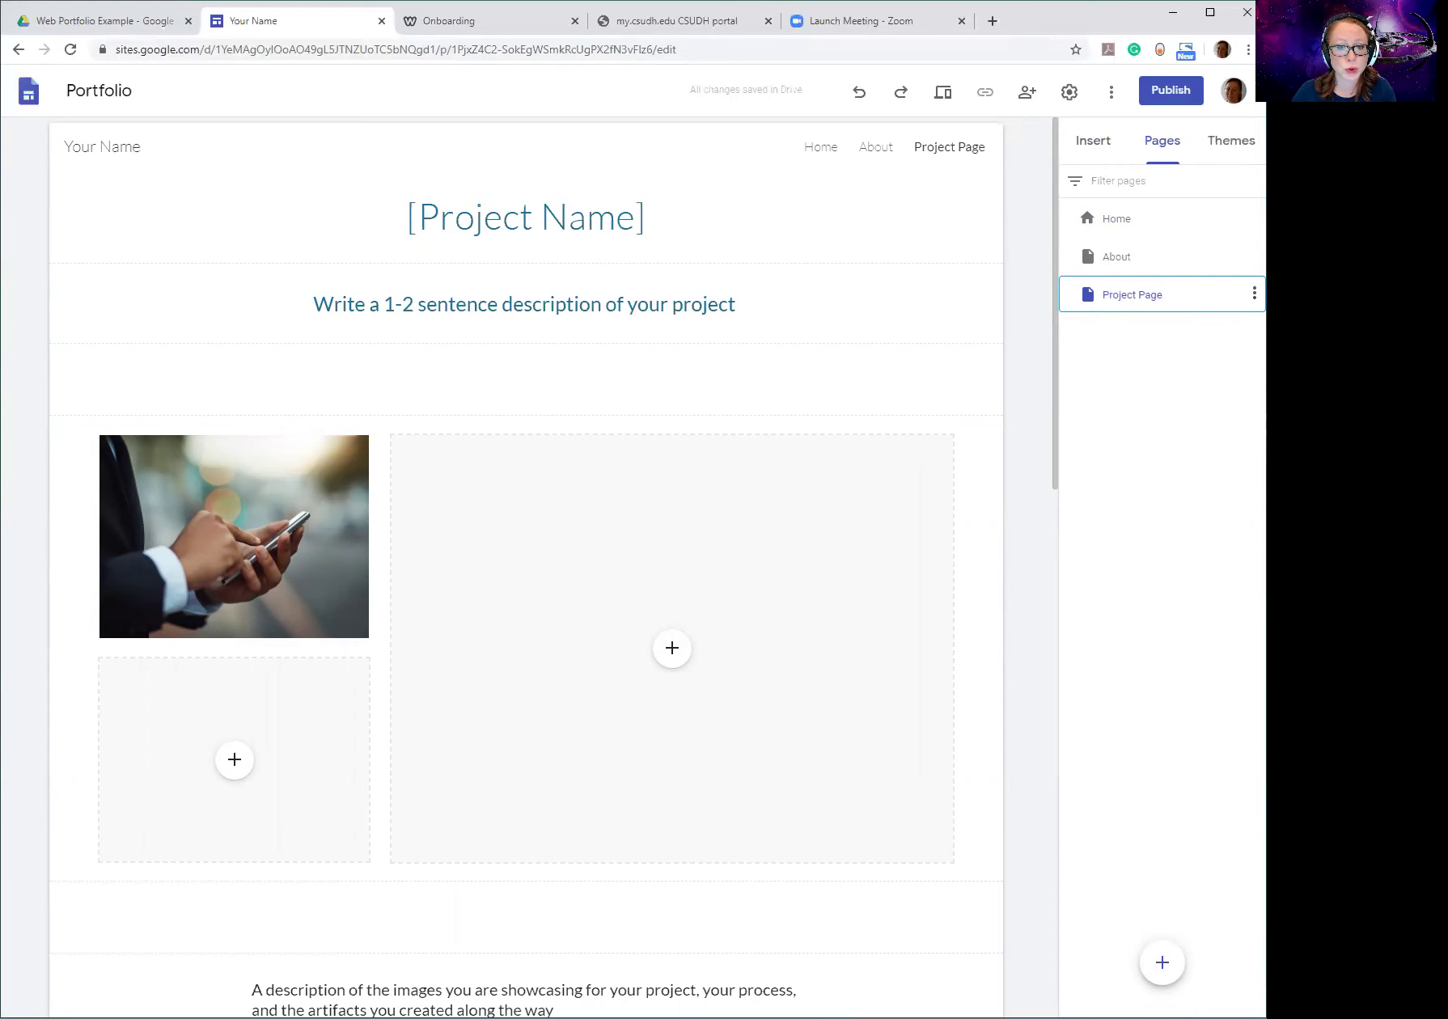
scroll(766, 426, down, 8)
scroll(720, 465, down, 8)
scroll(712, 471, up, 16)
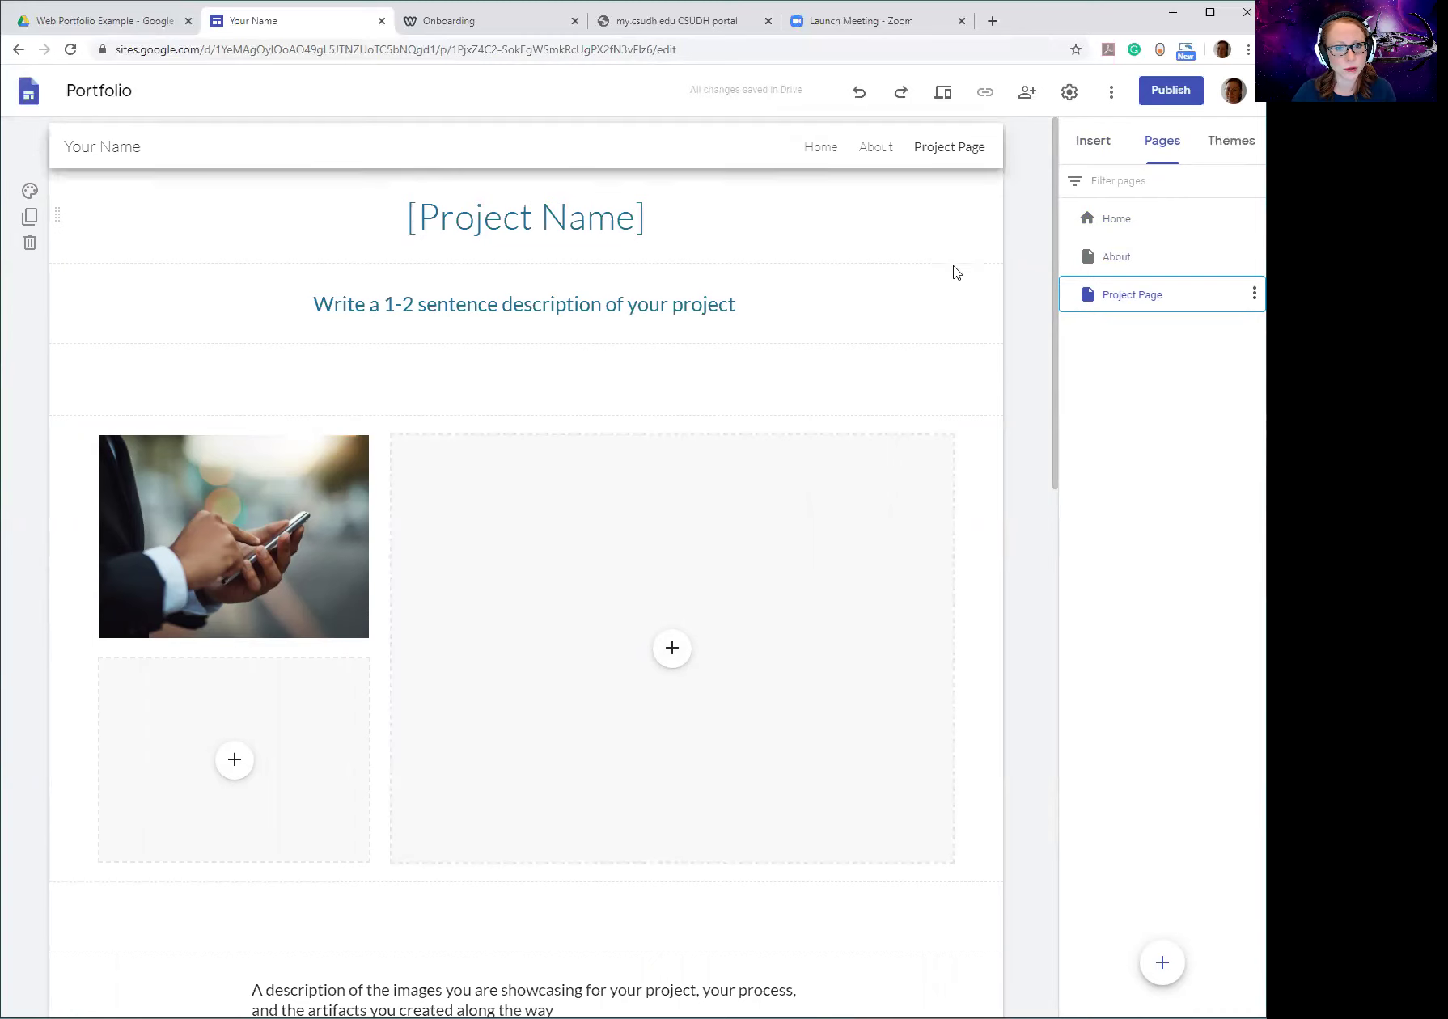
click(767, 390)
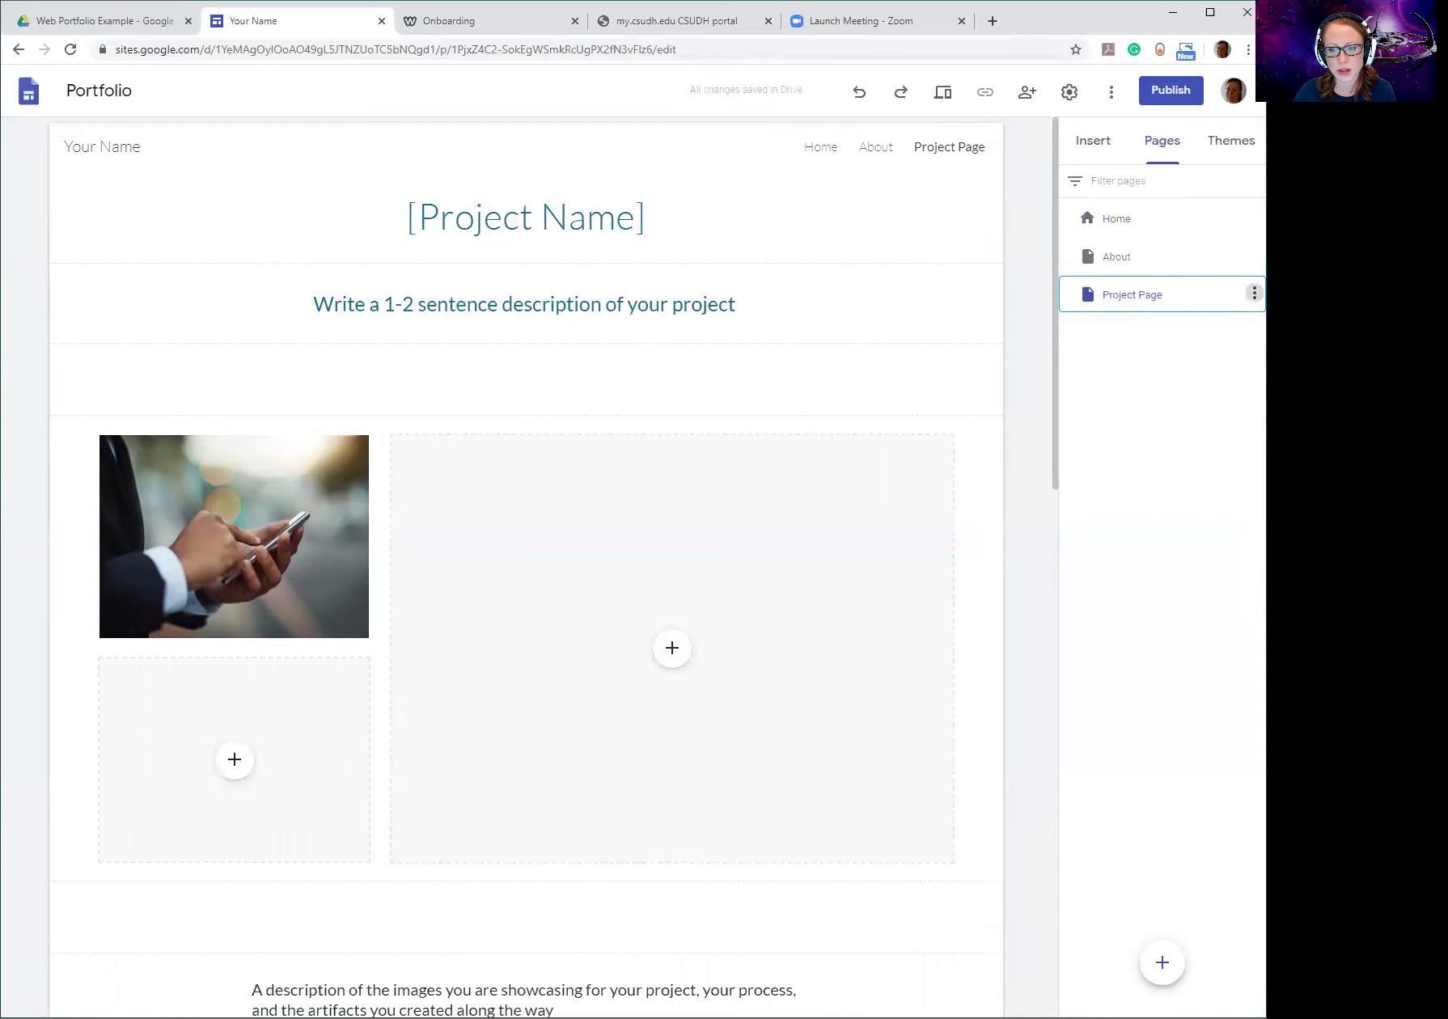
click(1254, 292)
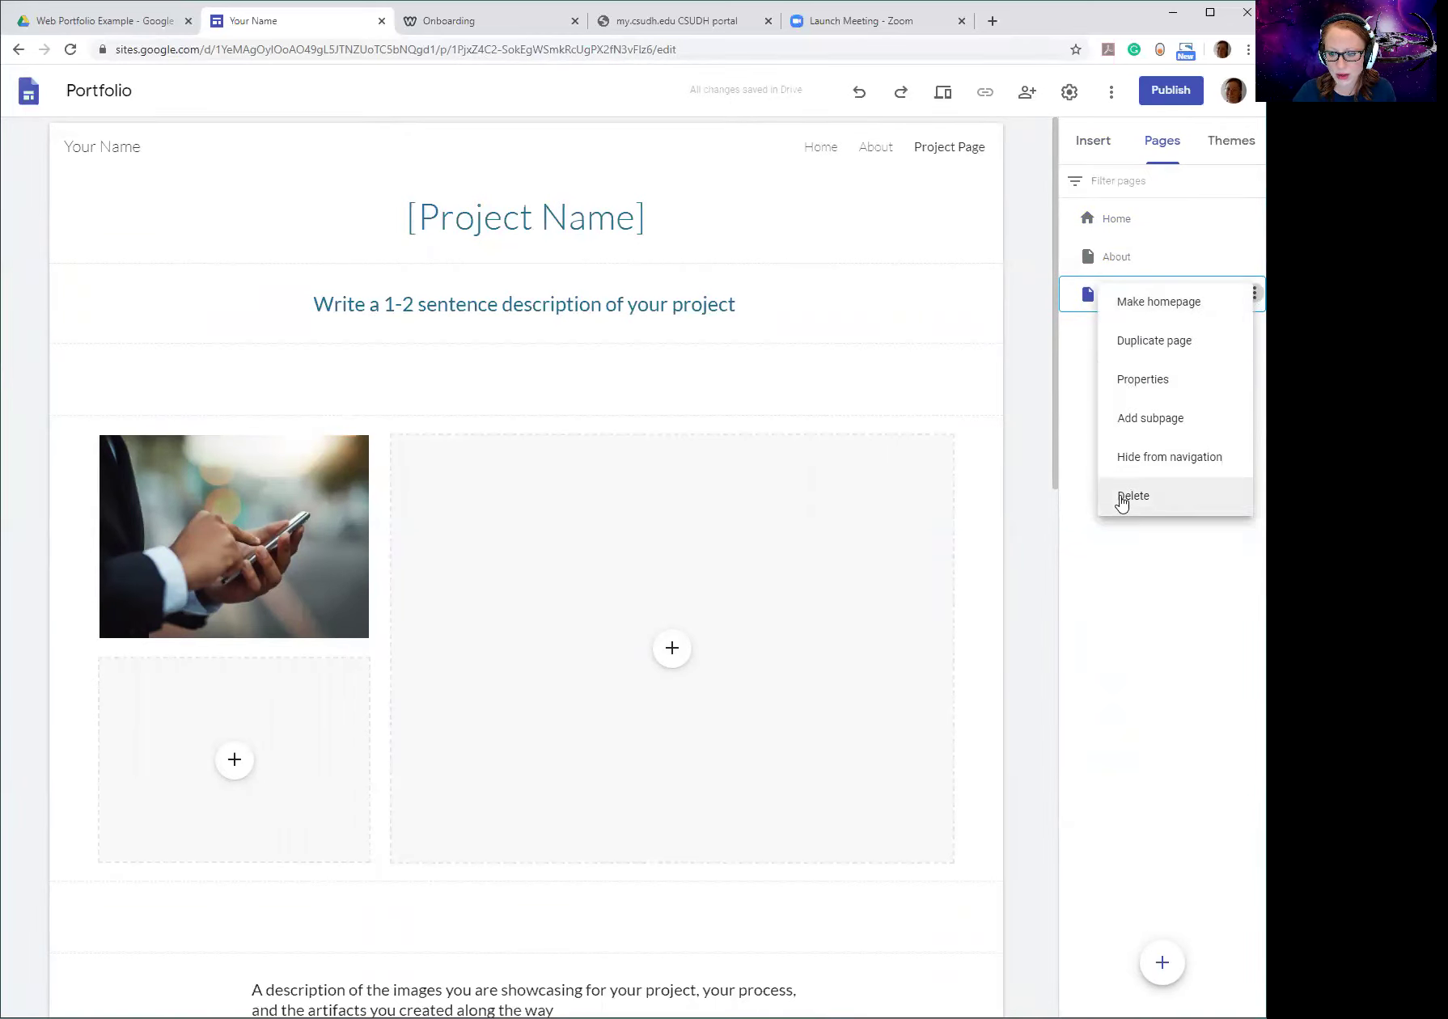
Rename the Project Page to 'English' through its Properties.
click(1142, 380)
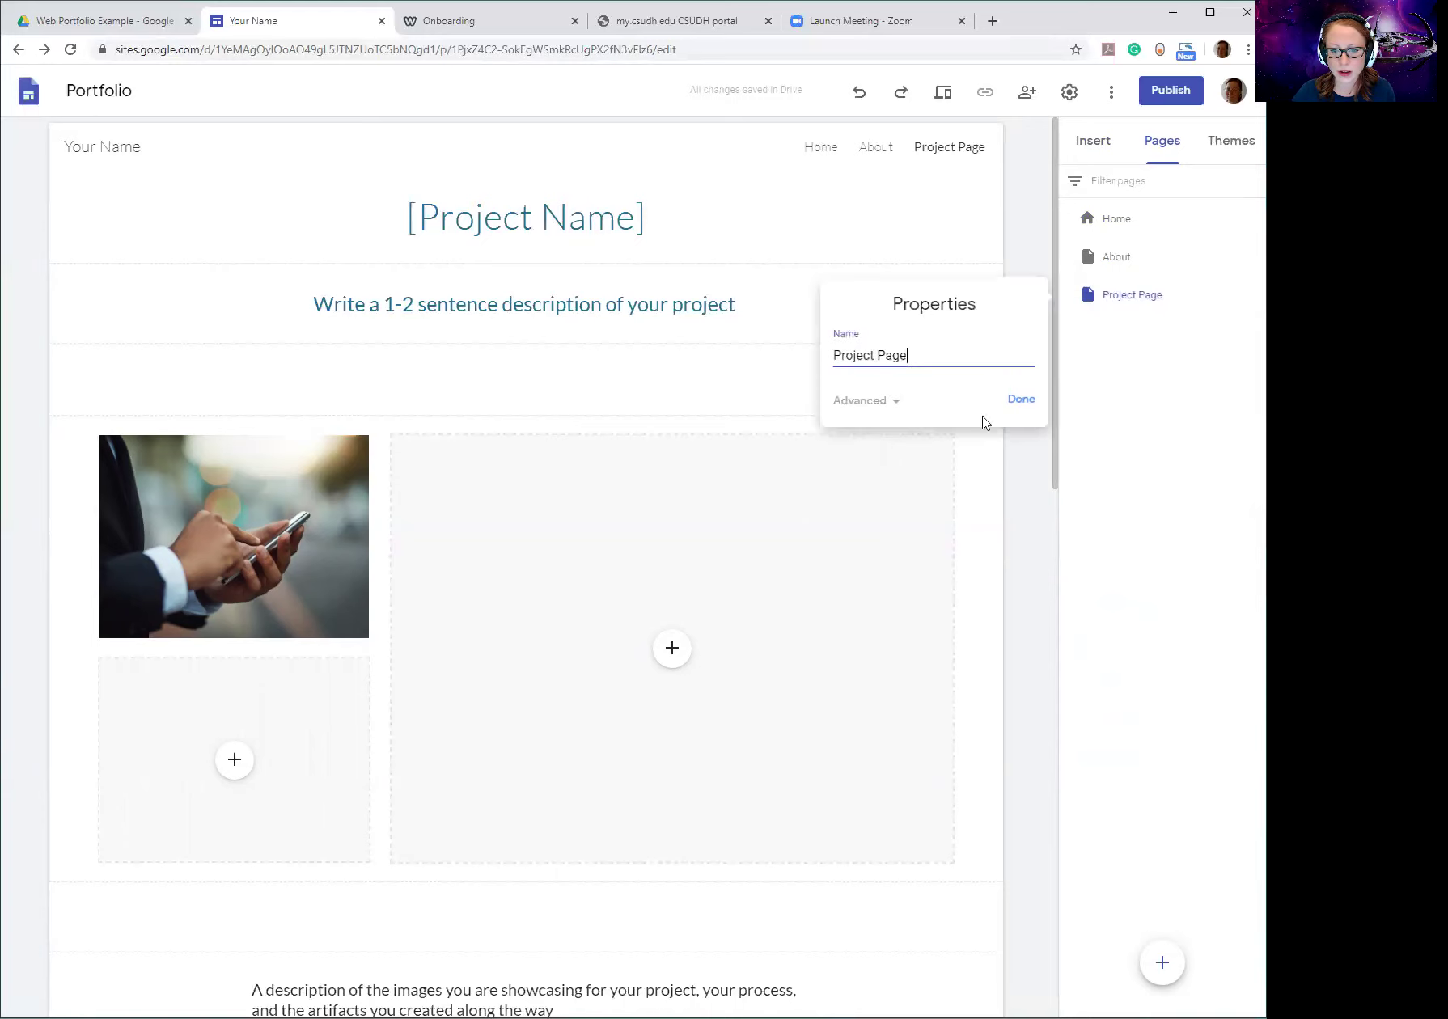
triple_click(855, 358)
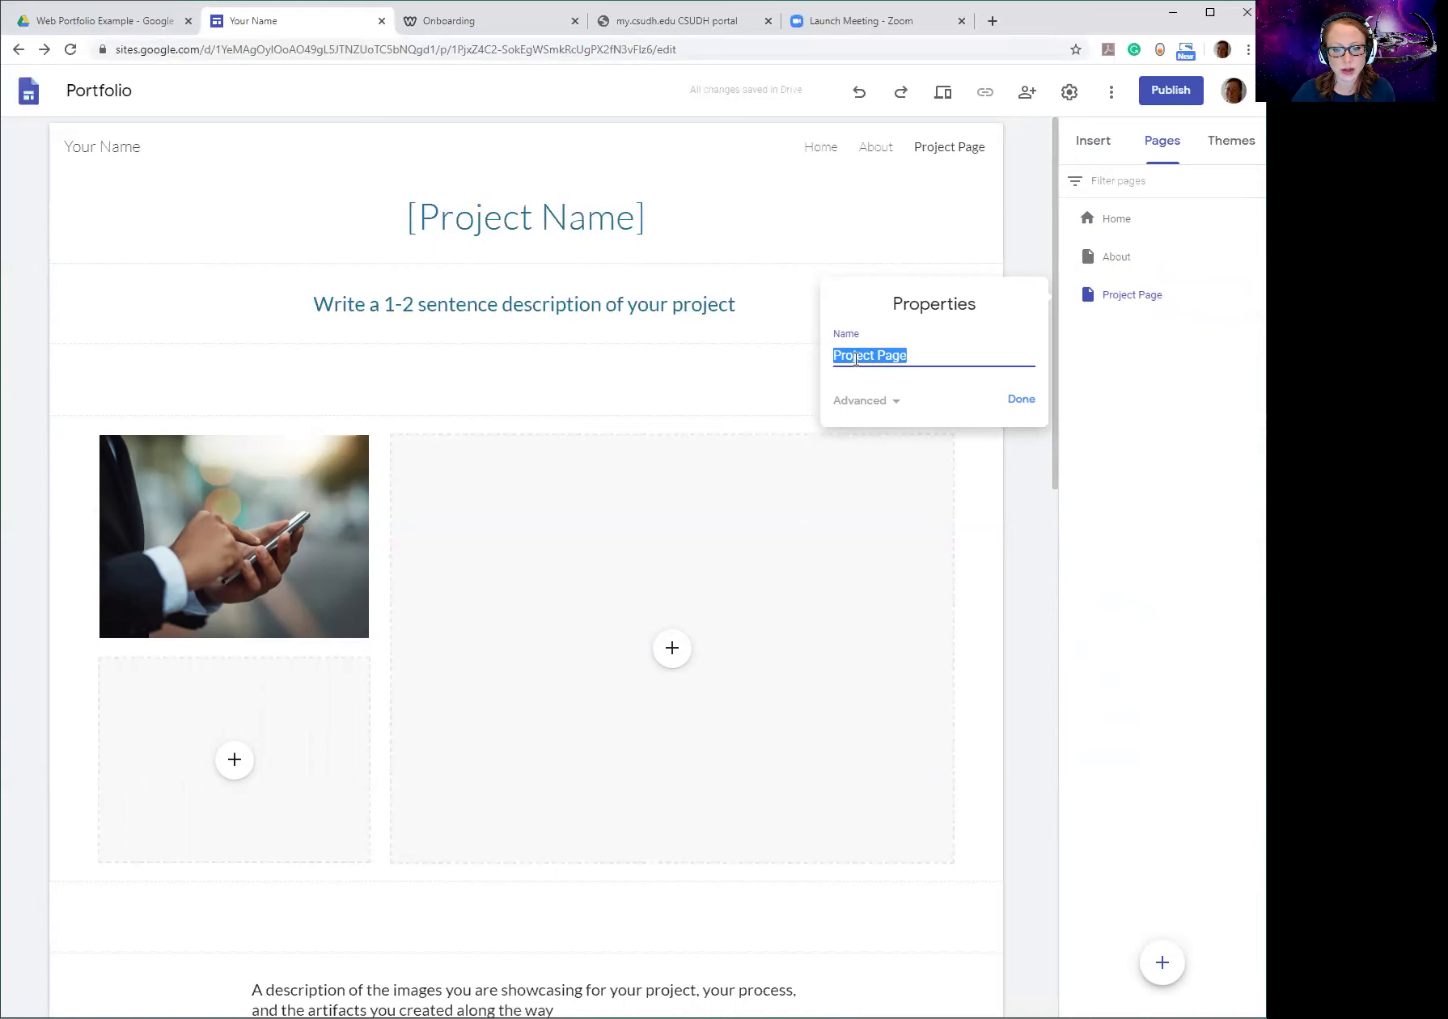
text(English)
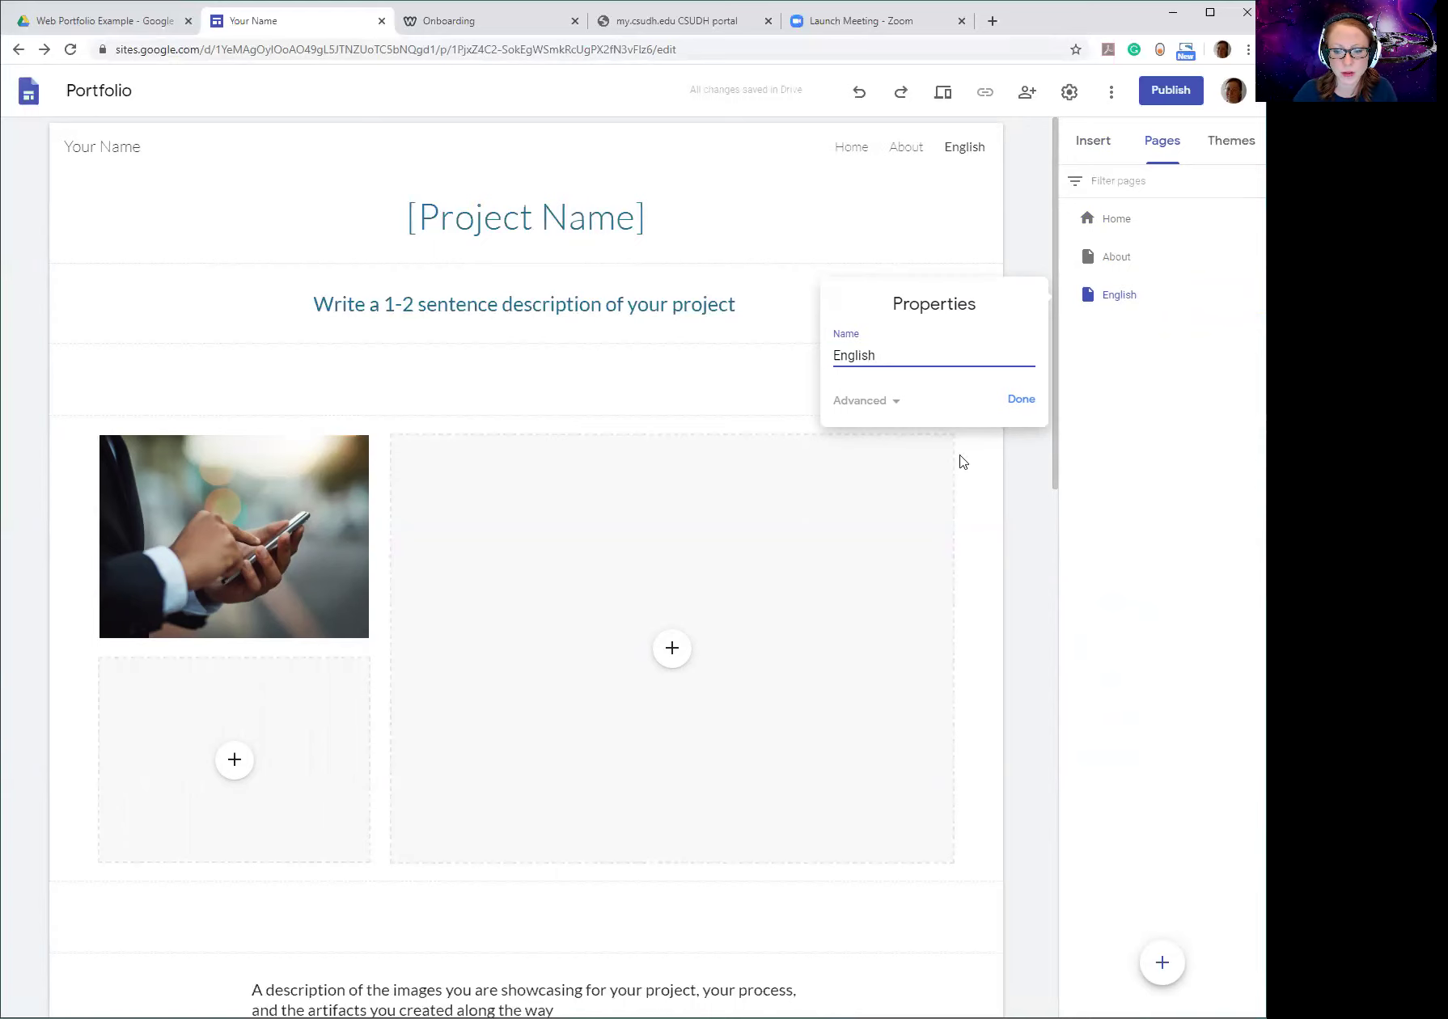
click(1021, 399)
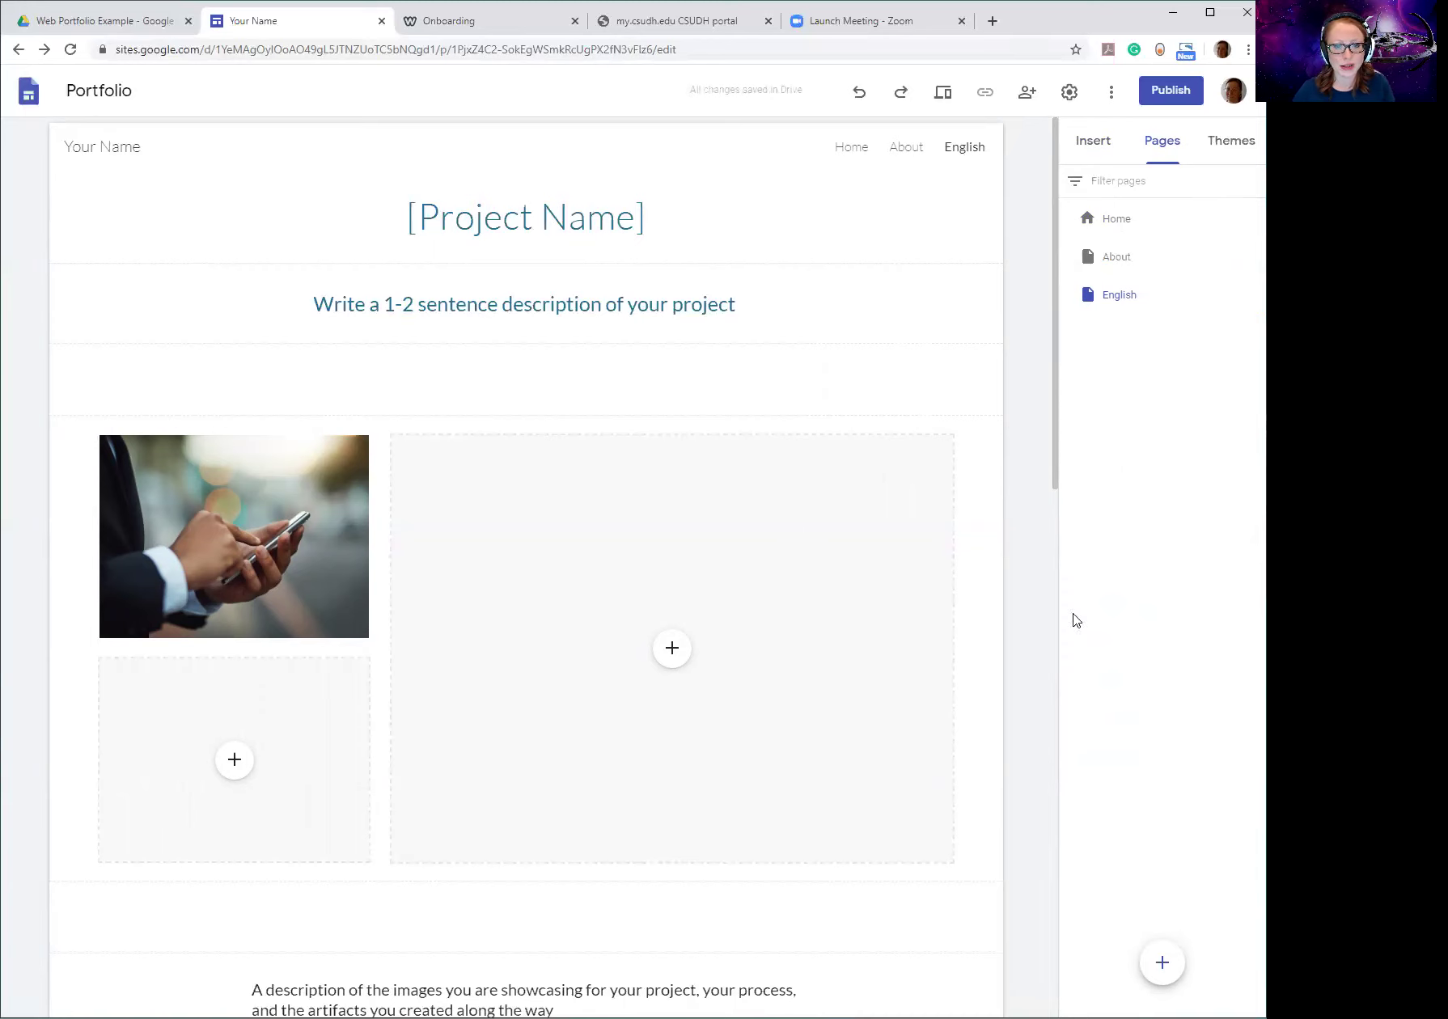
Add a new blank page named 'Math' after English in the site.
click(1163, 965)
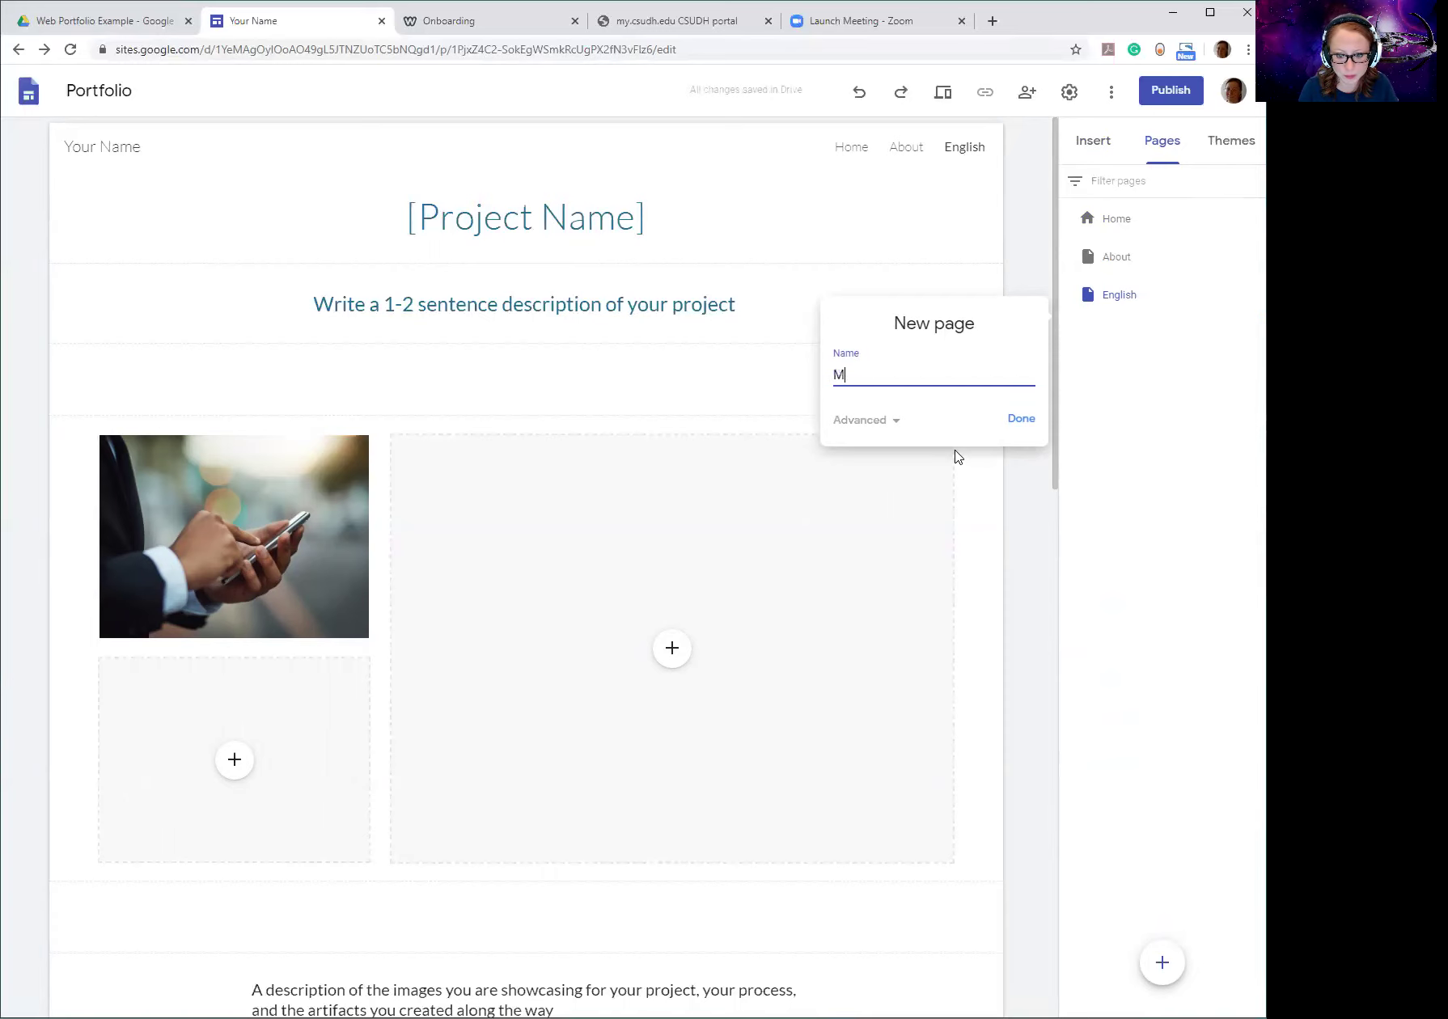
click(1021, 420)
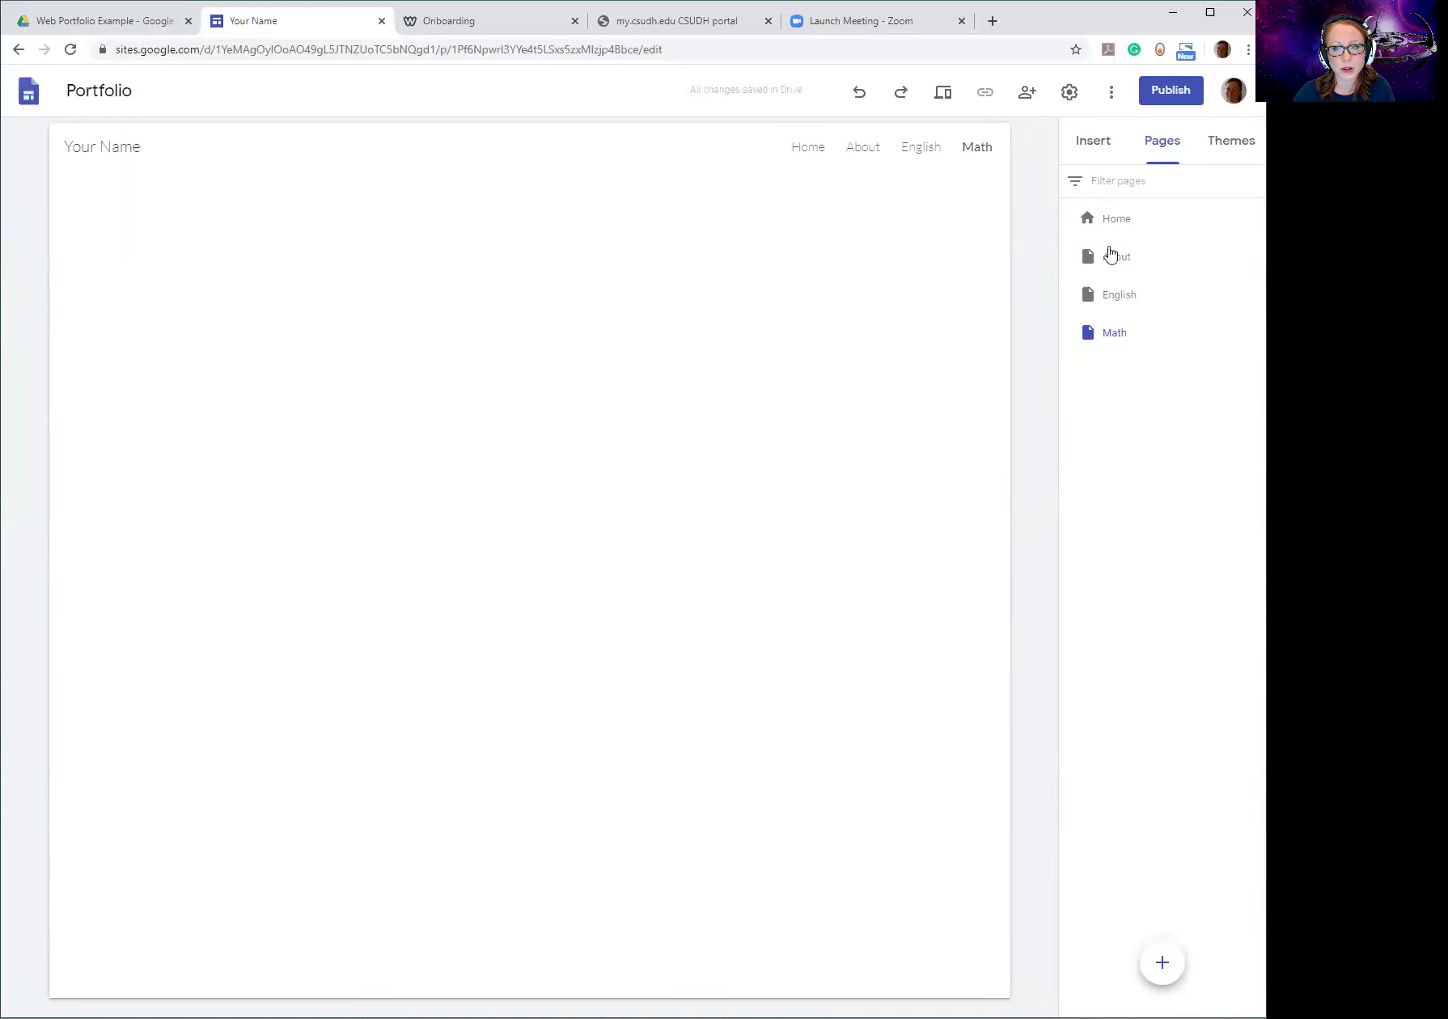
click(1100, 147)
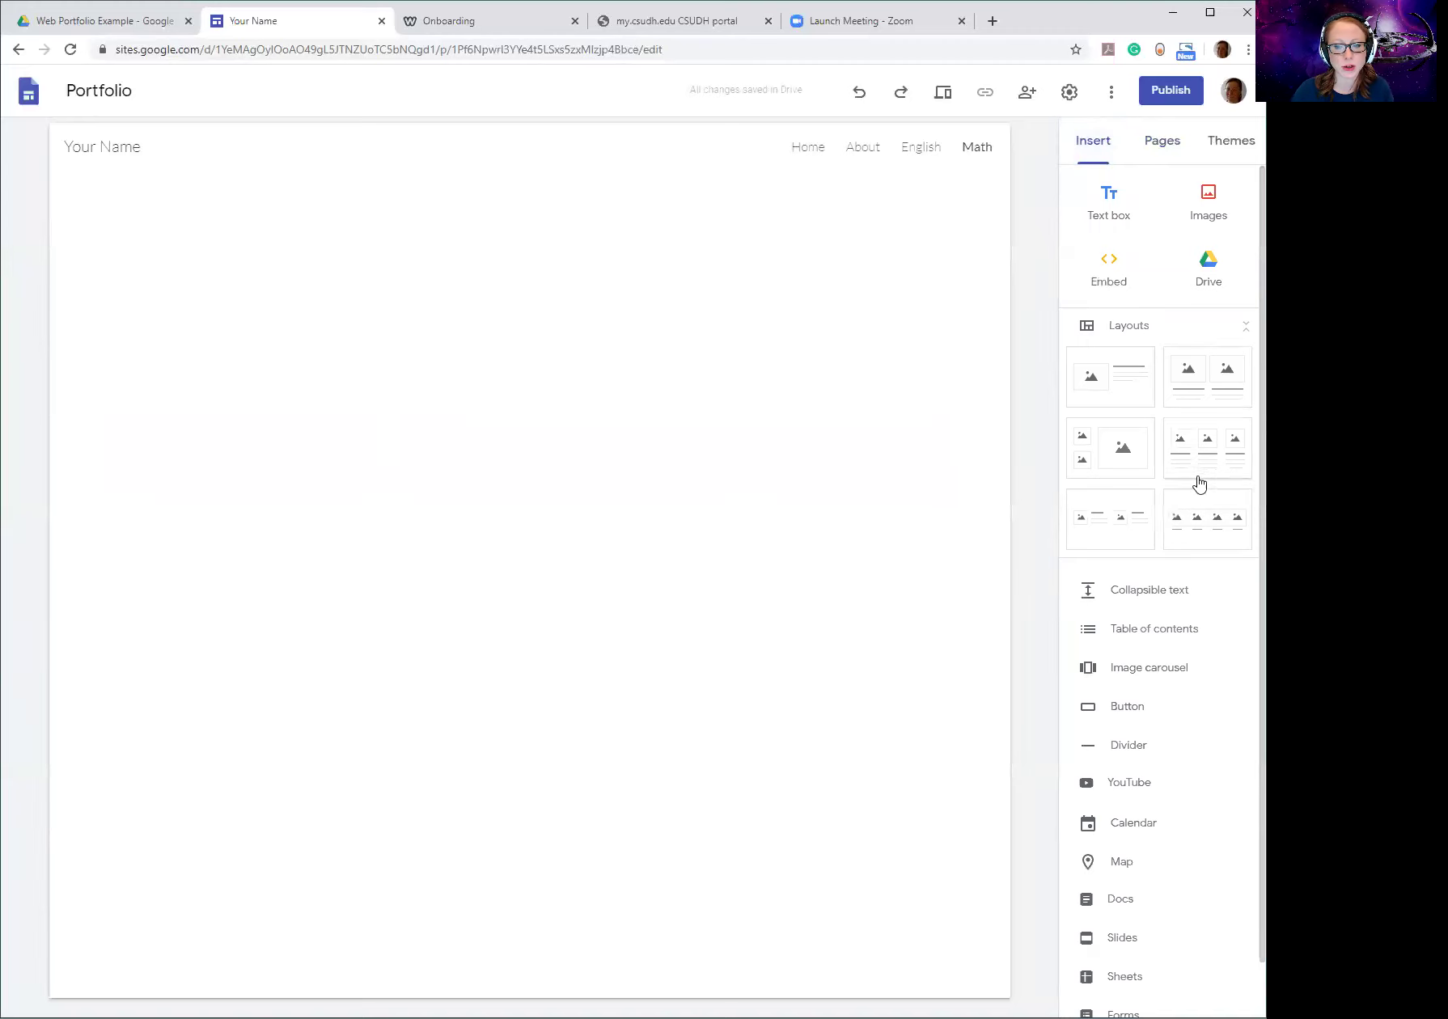
Add a two-image layout section to the Math page, comparing it against the English page.
click(1201, 388)
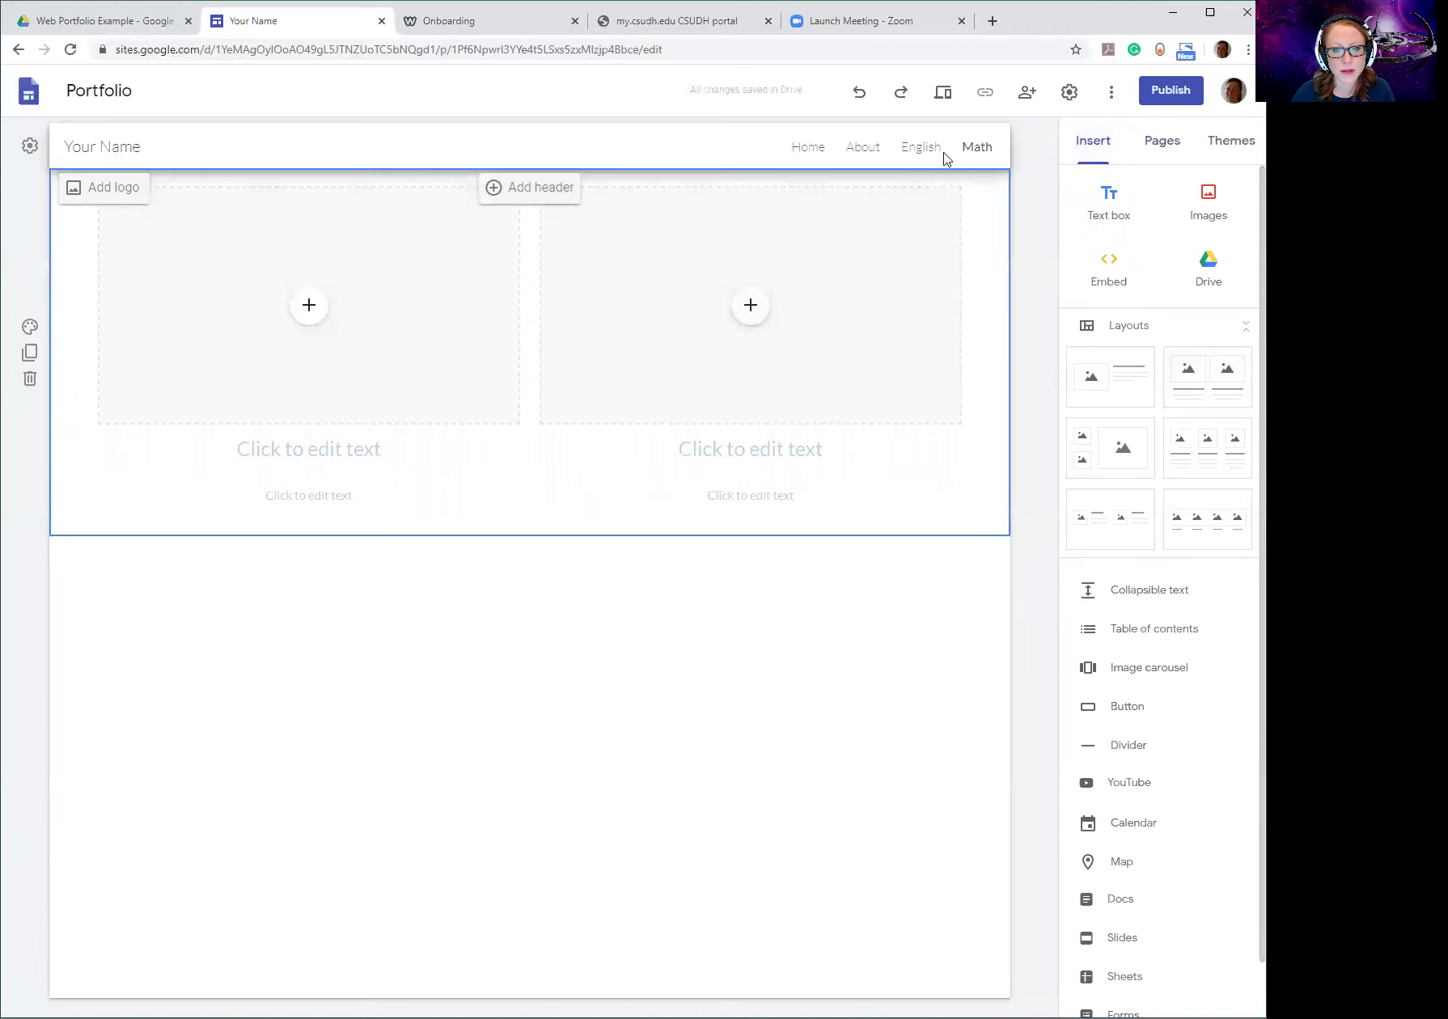
click(915, 146)
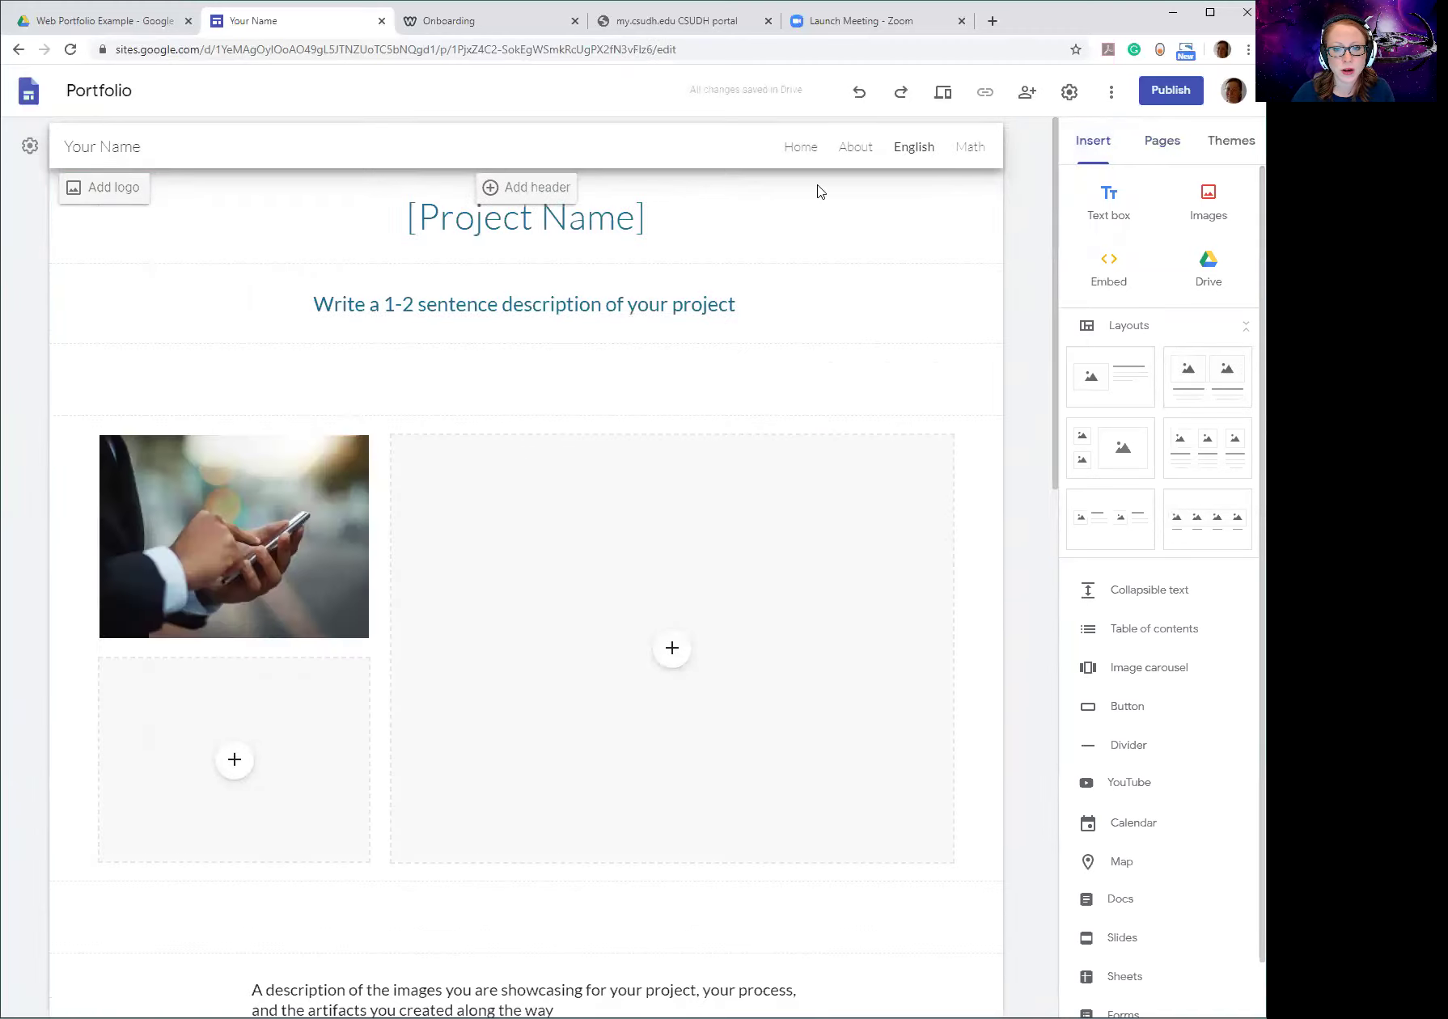
click(975, 154)
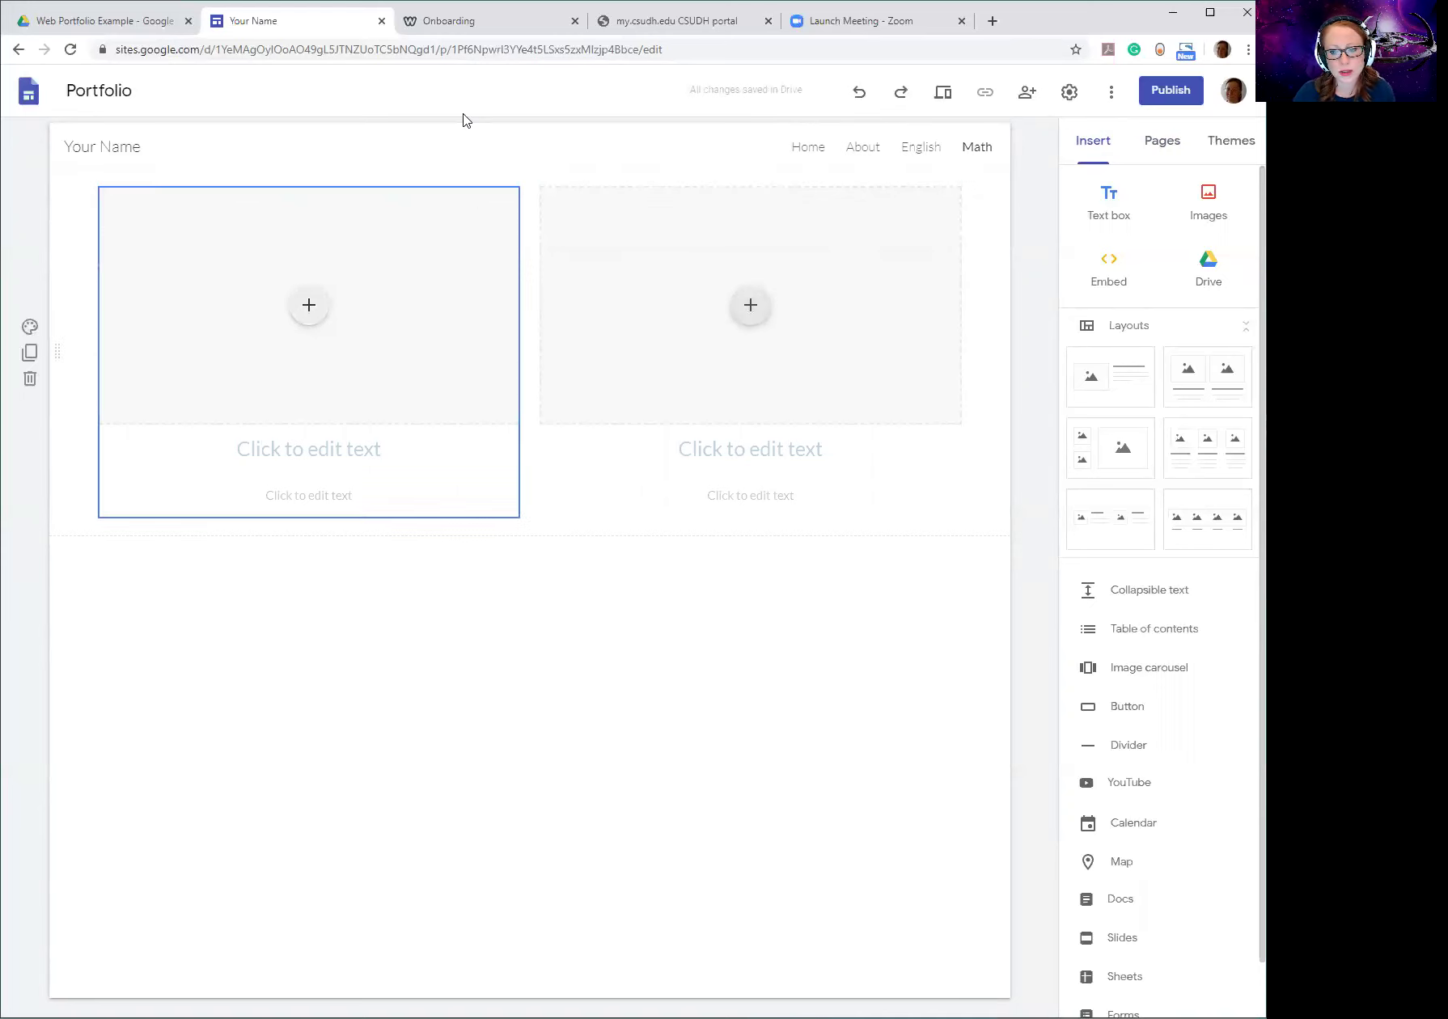
click(921, 147)
click(972, 151)
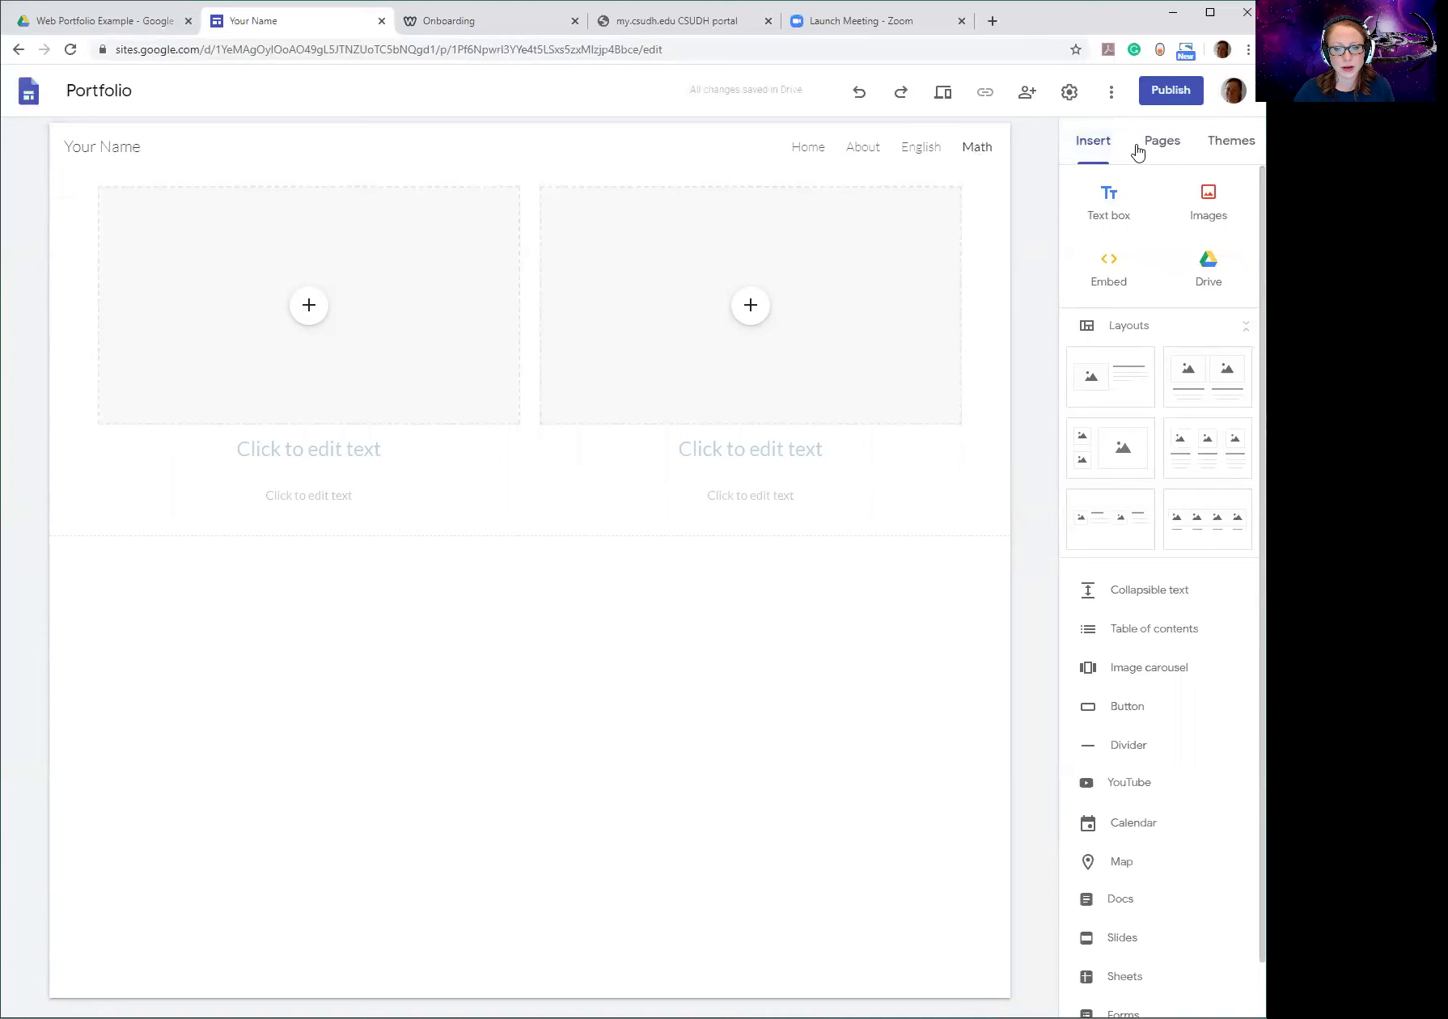
click(686, 429)
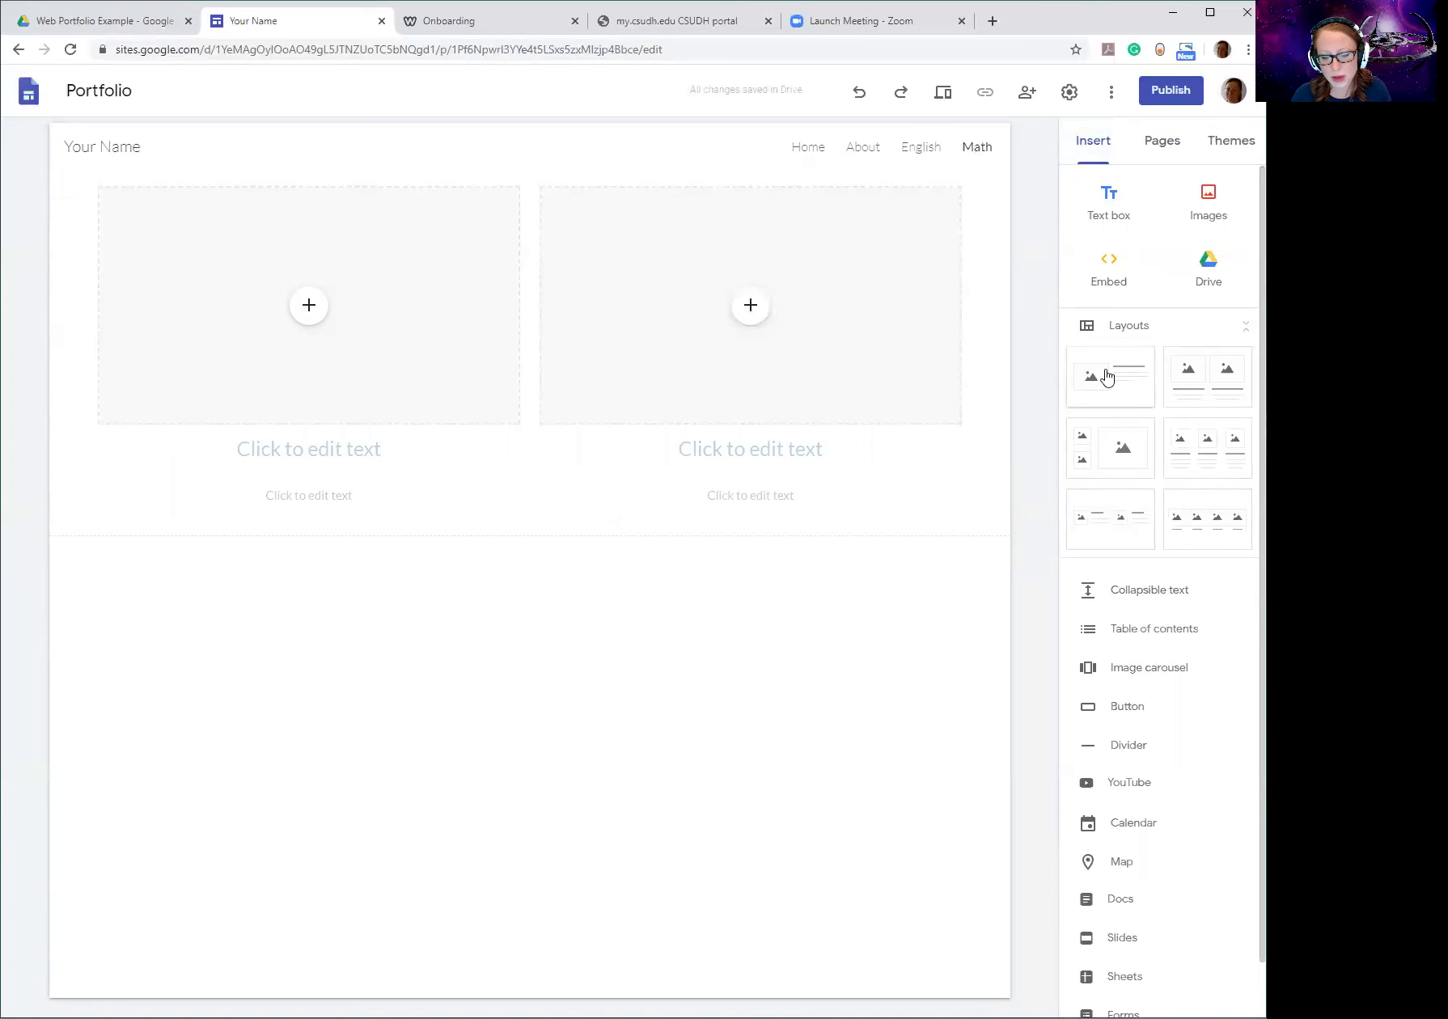
Try three more image layouts below, then delete them, leaving only the two-column section.
click(1183, 465)
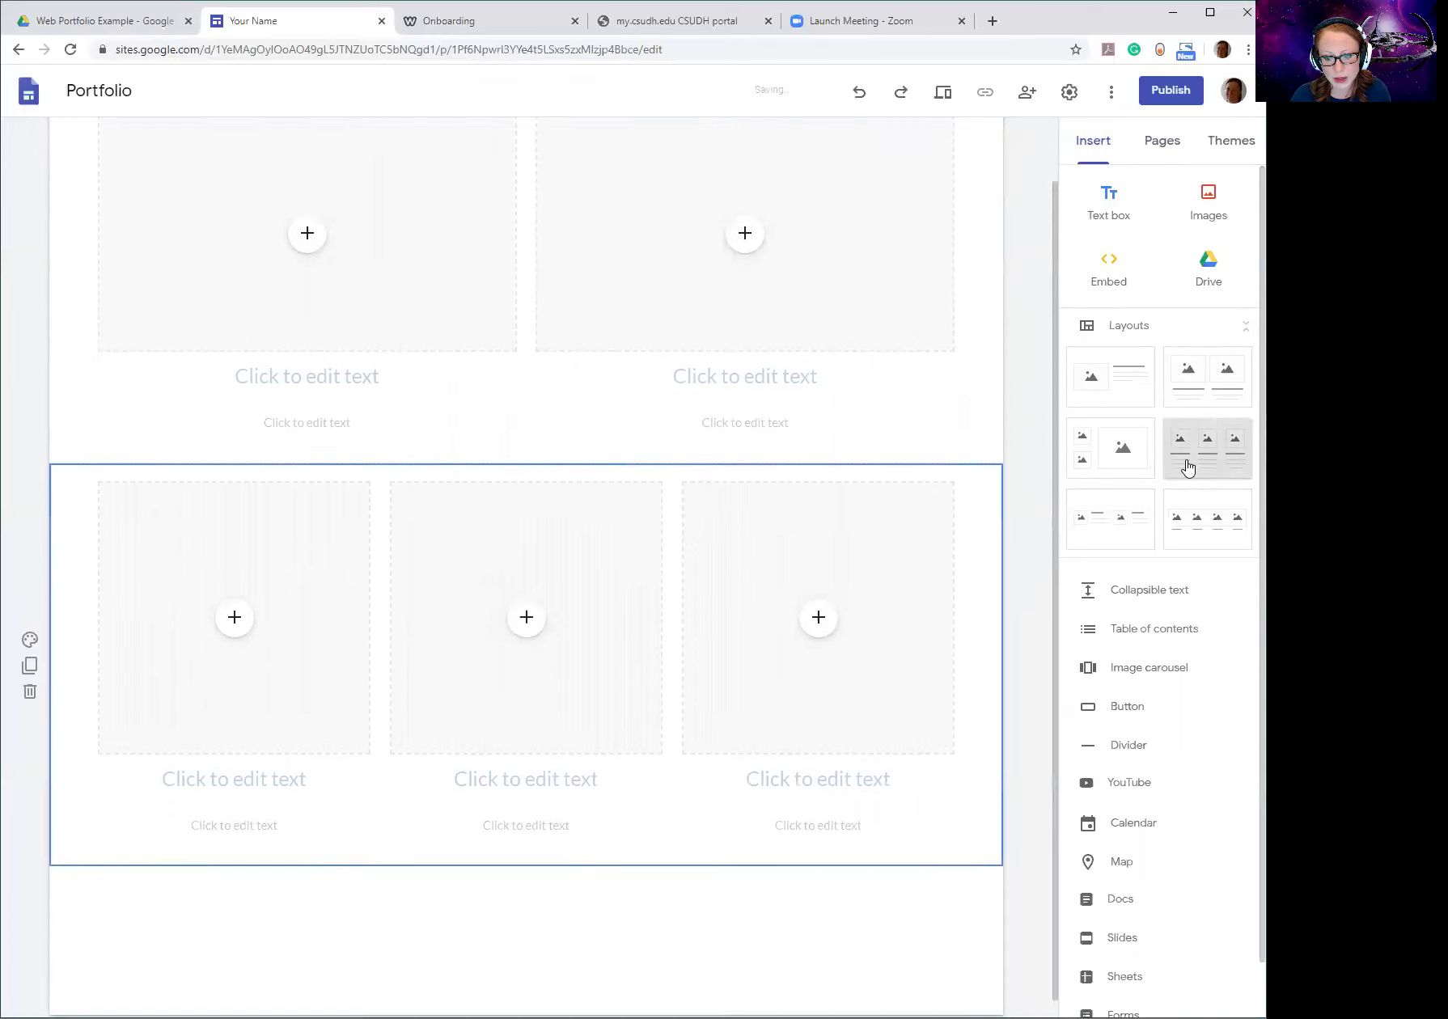
click(1089, 517)
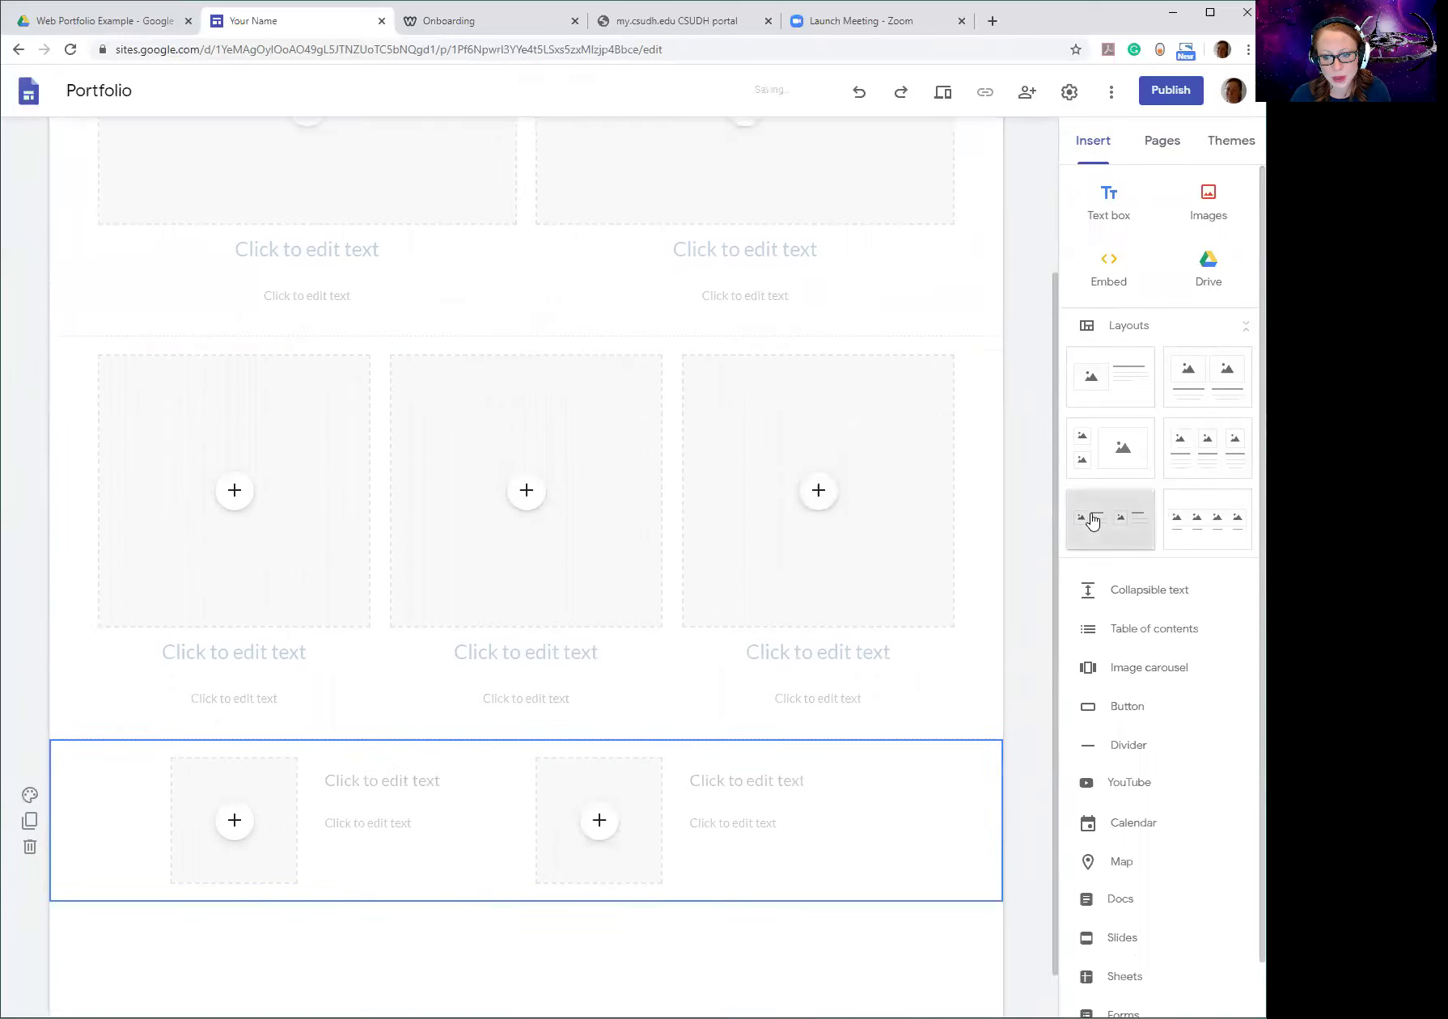
click(1107, 448)
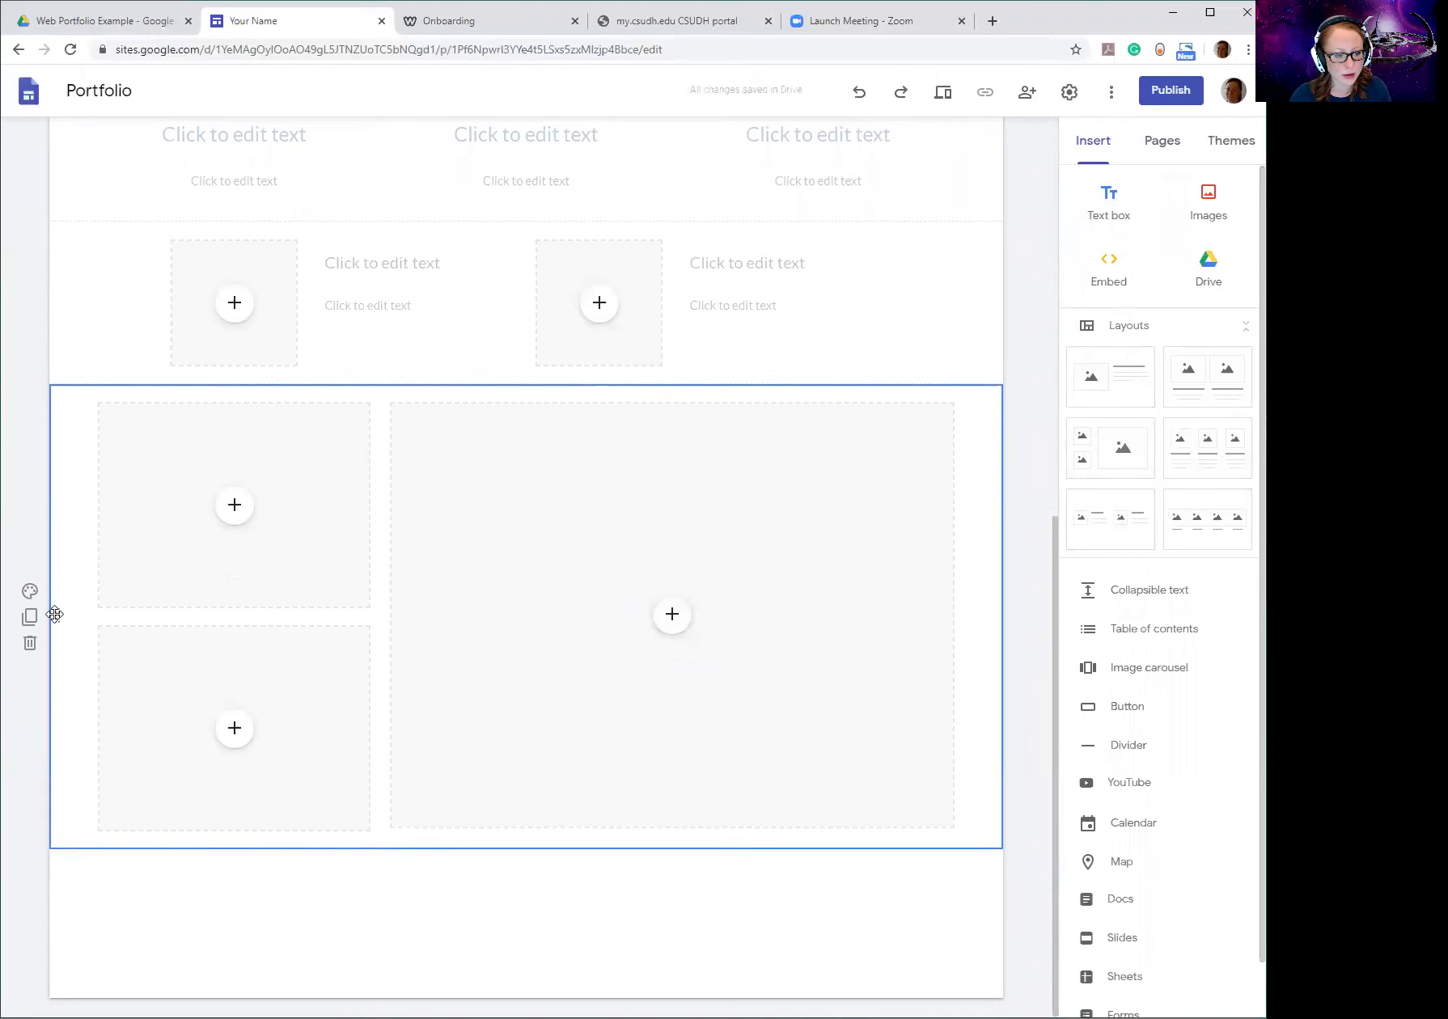
click(30, 643)
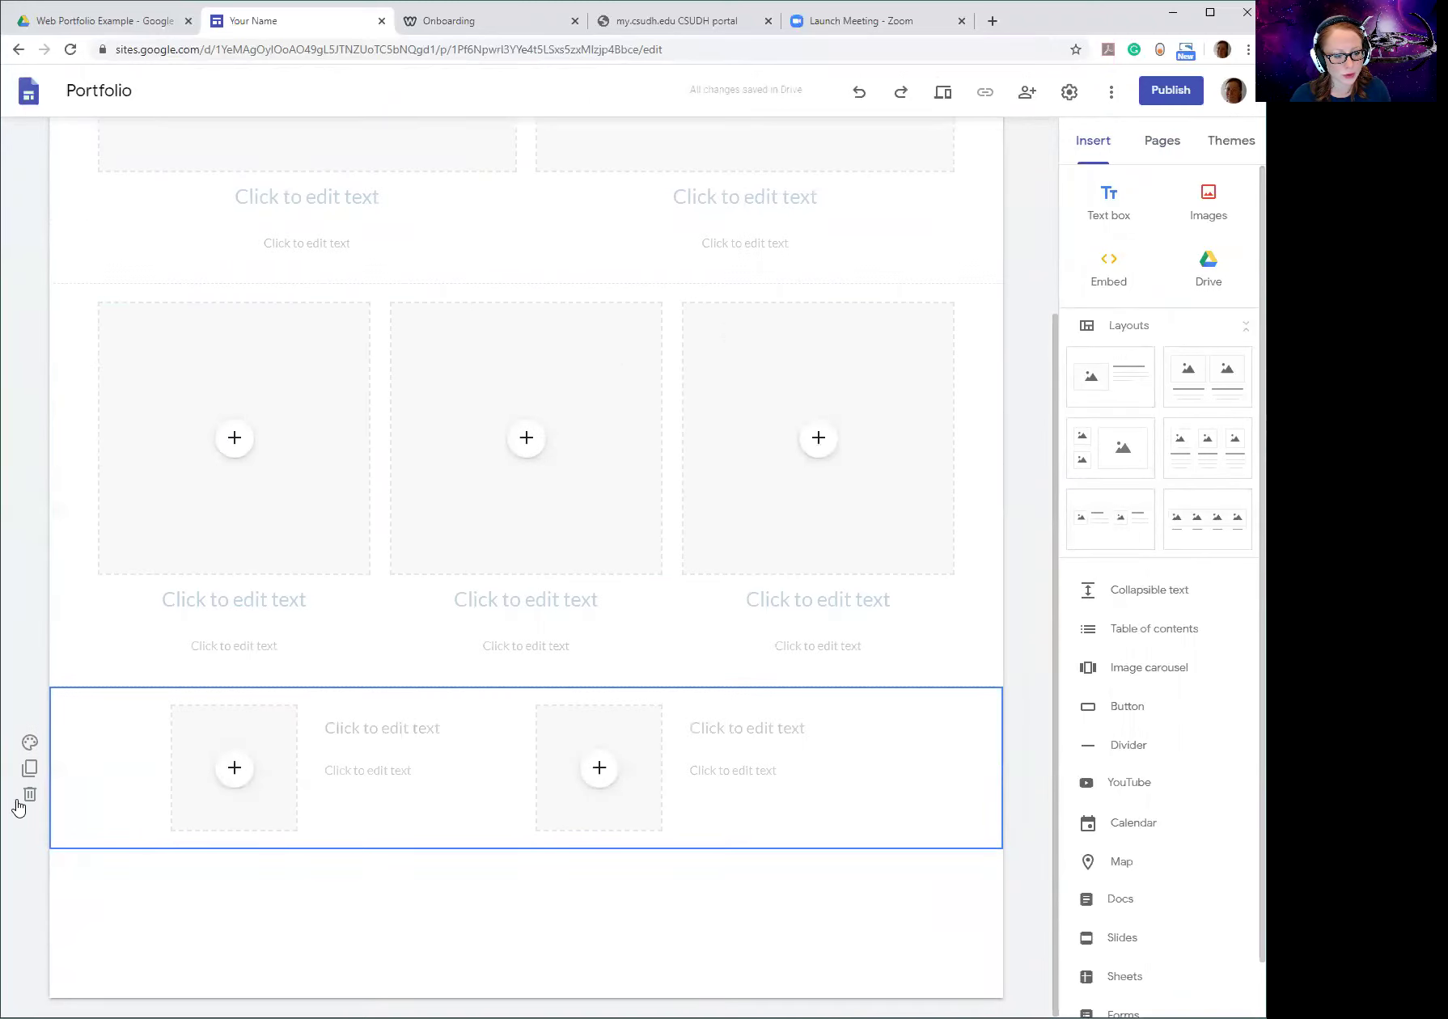
click(29, 797)
click(29, 676)
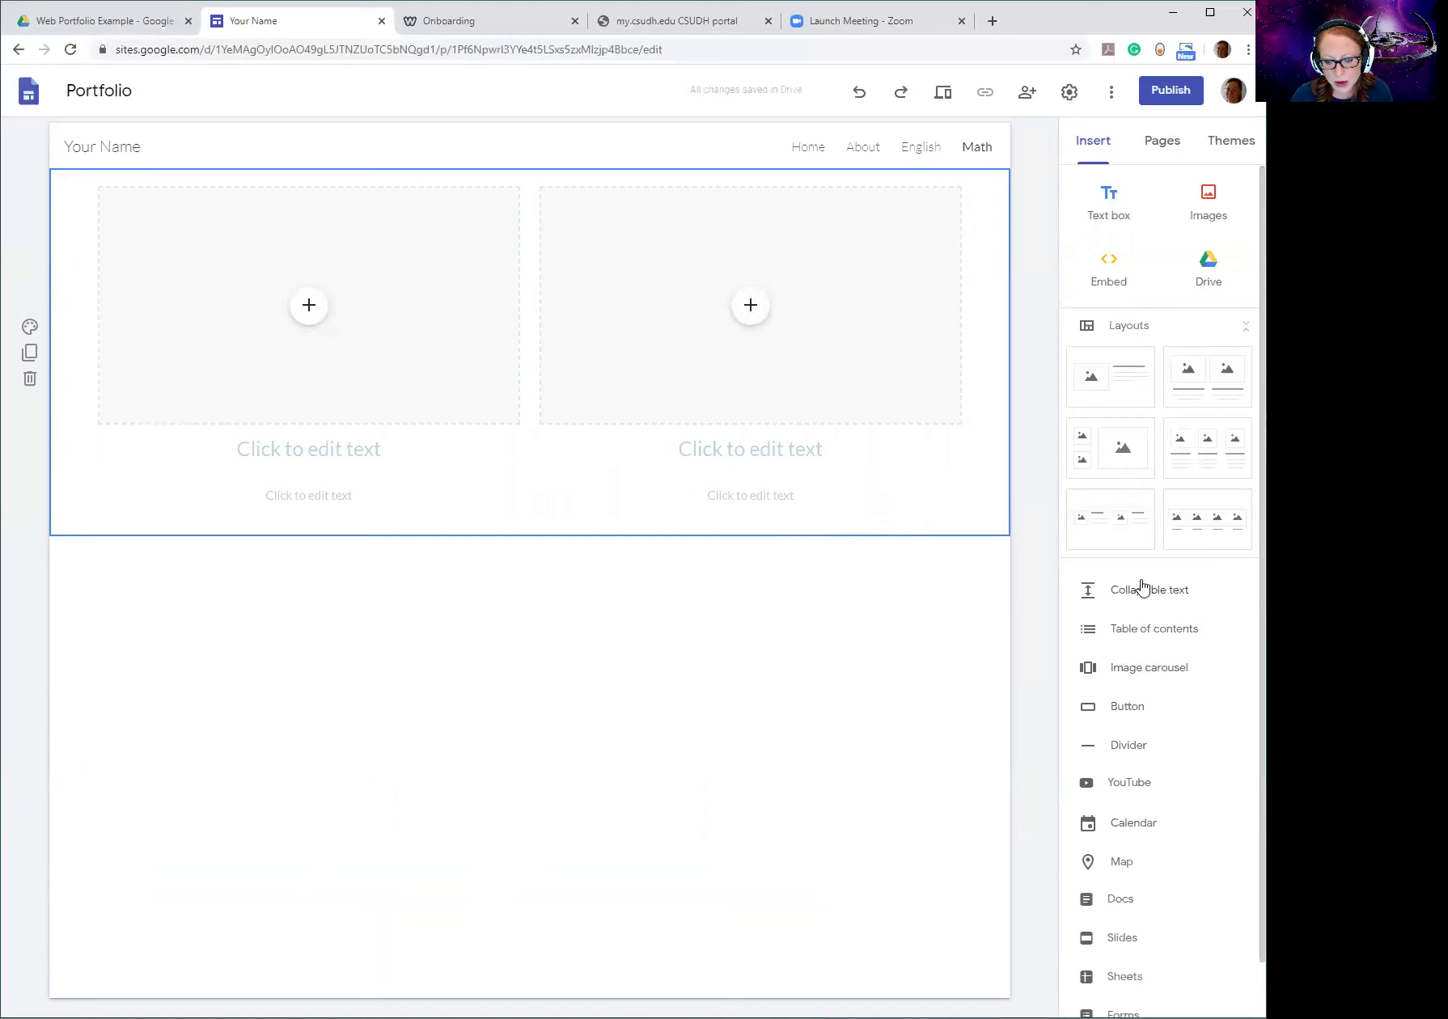
scroll(1134, 657, down, 1)
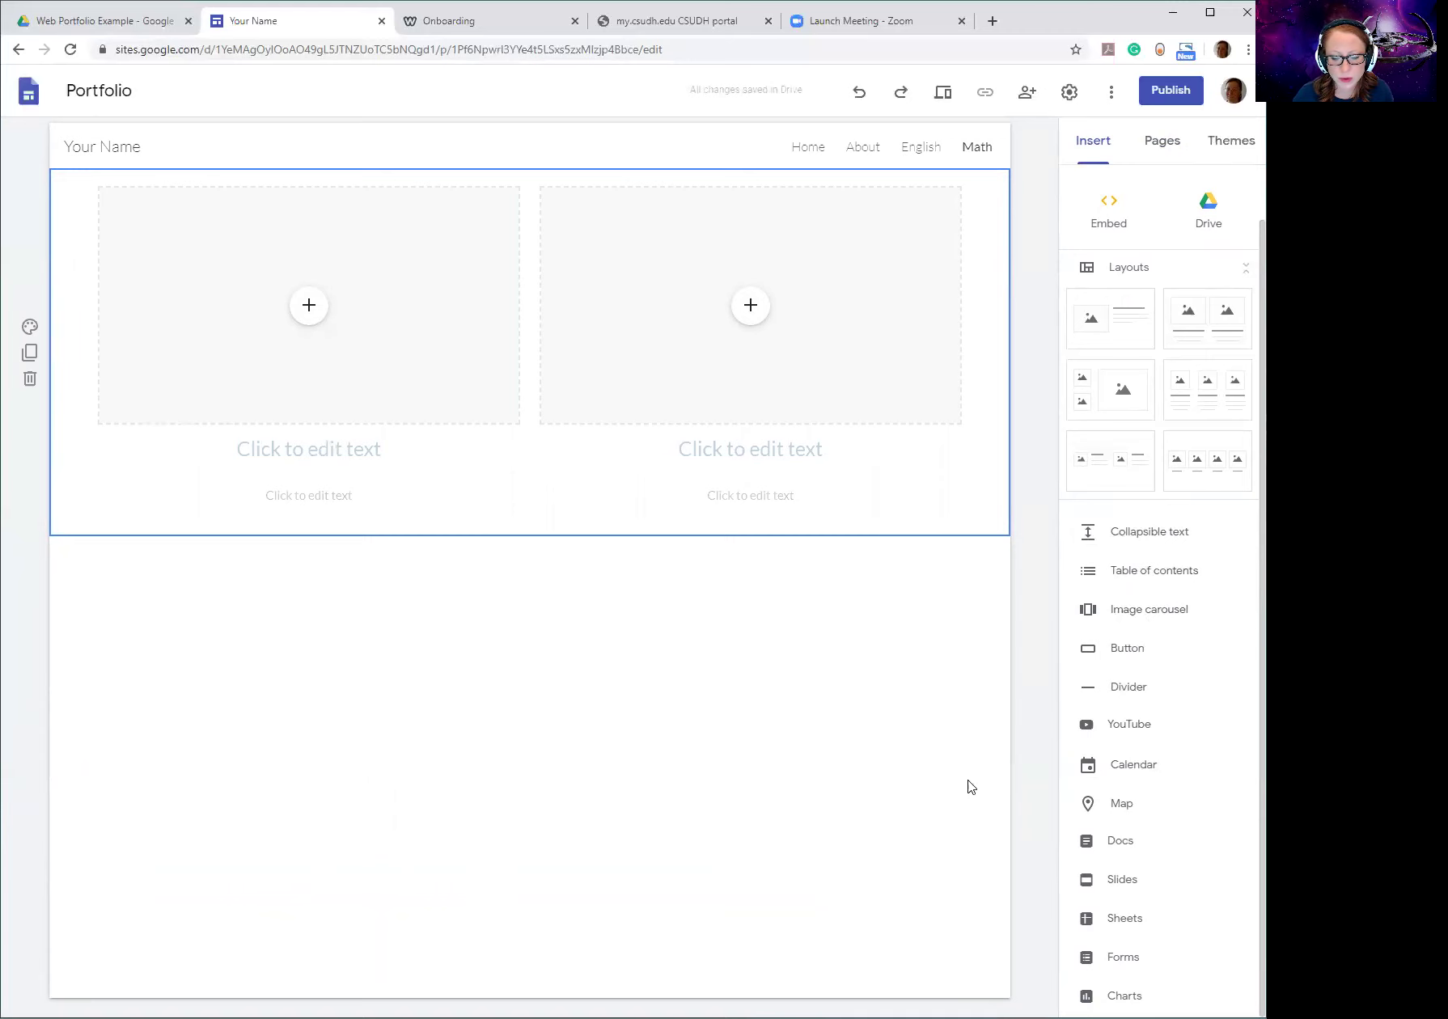
scroll(1139, 720, up, 1)
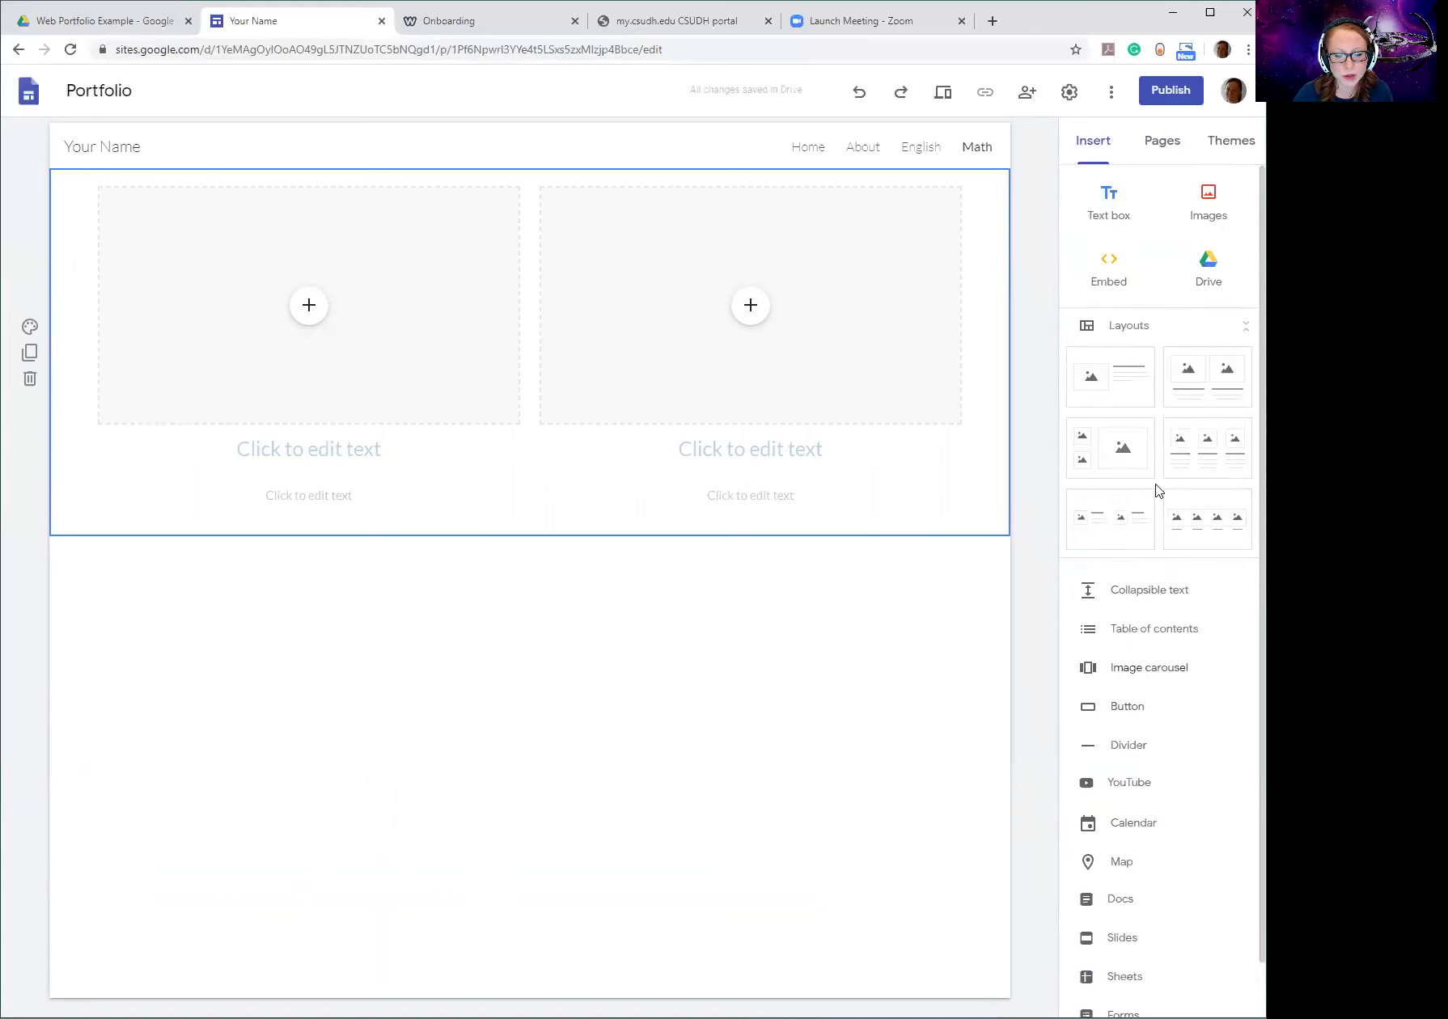
Add a three-column image section and pick a Drive image for its top-left placeholder.
click(1216, 461)
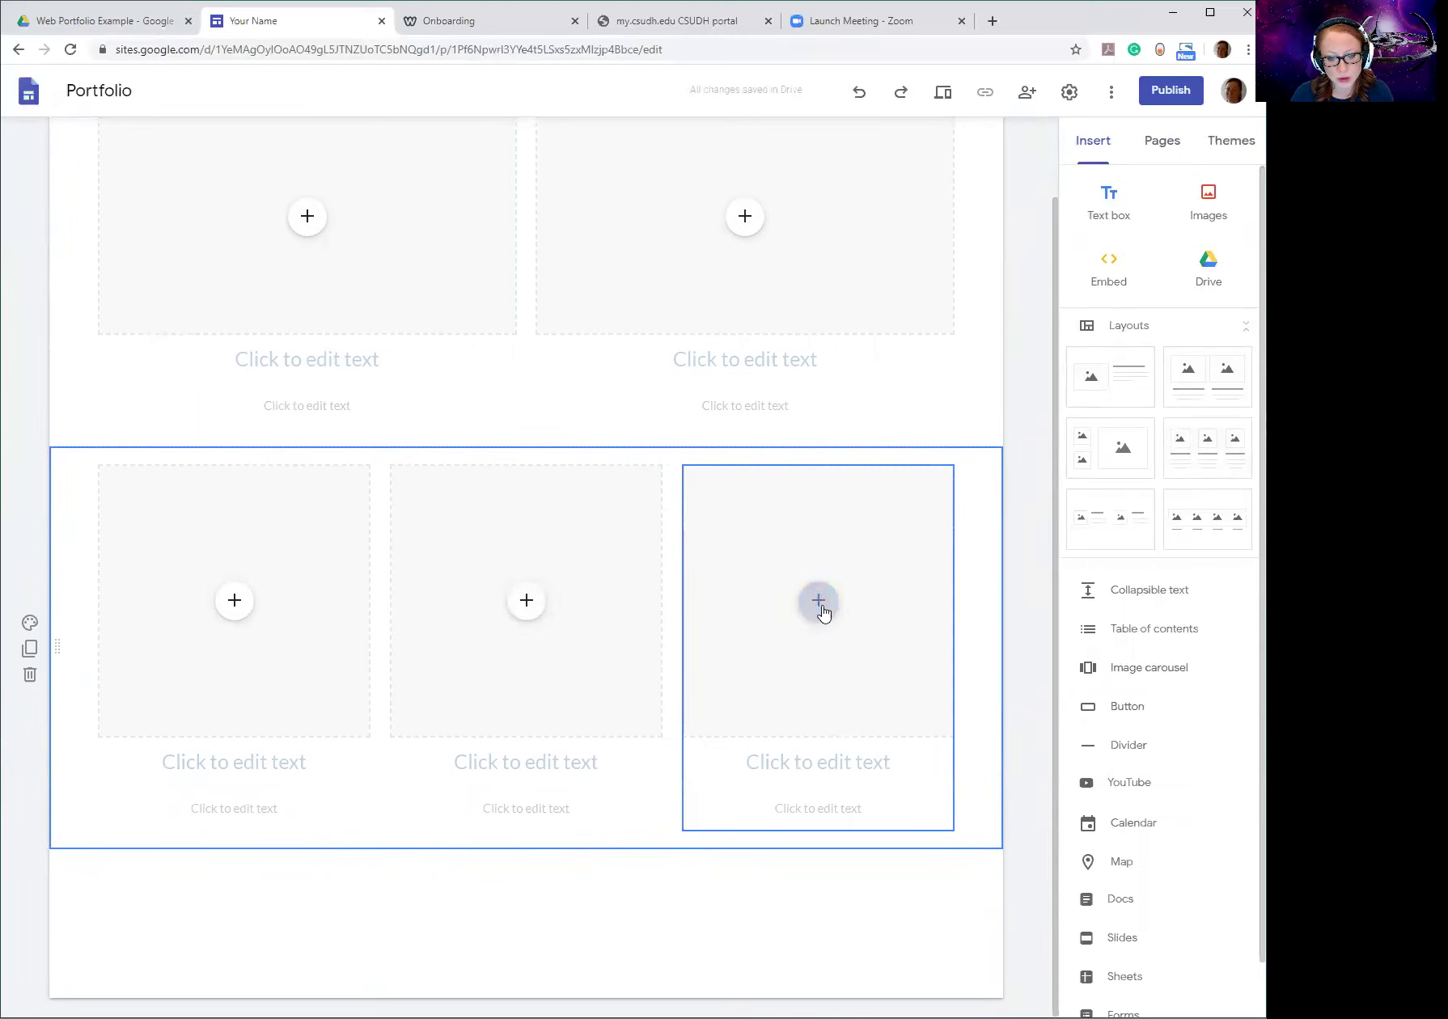
scroll(397, 469, up, 1)
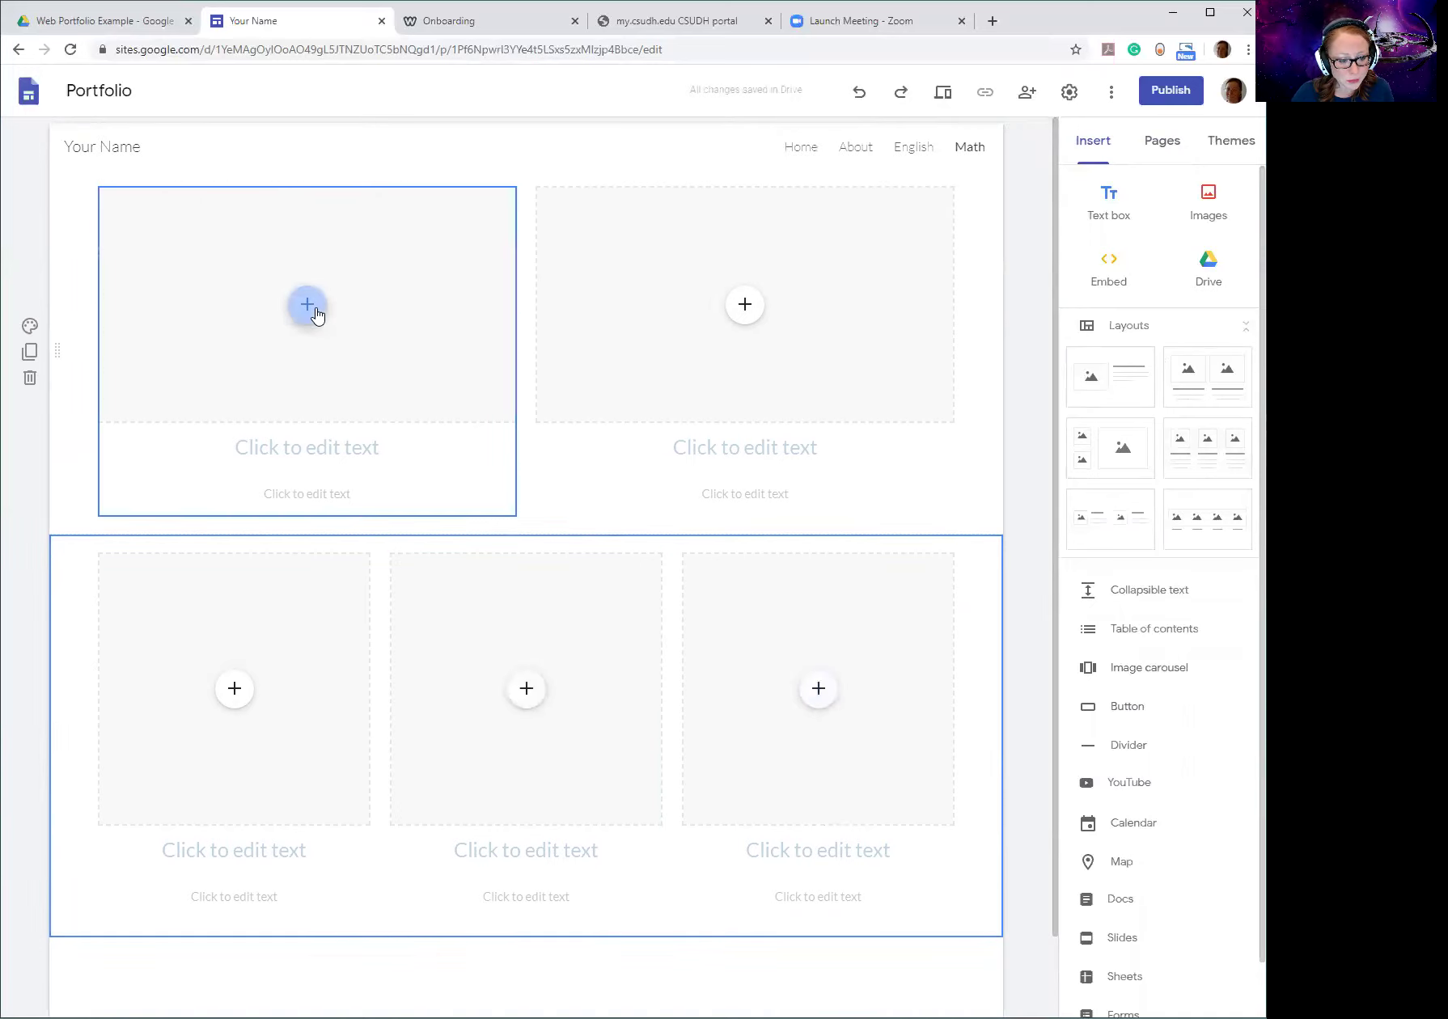
click(308, 305)
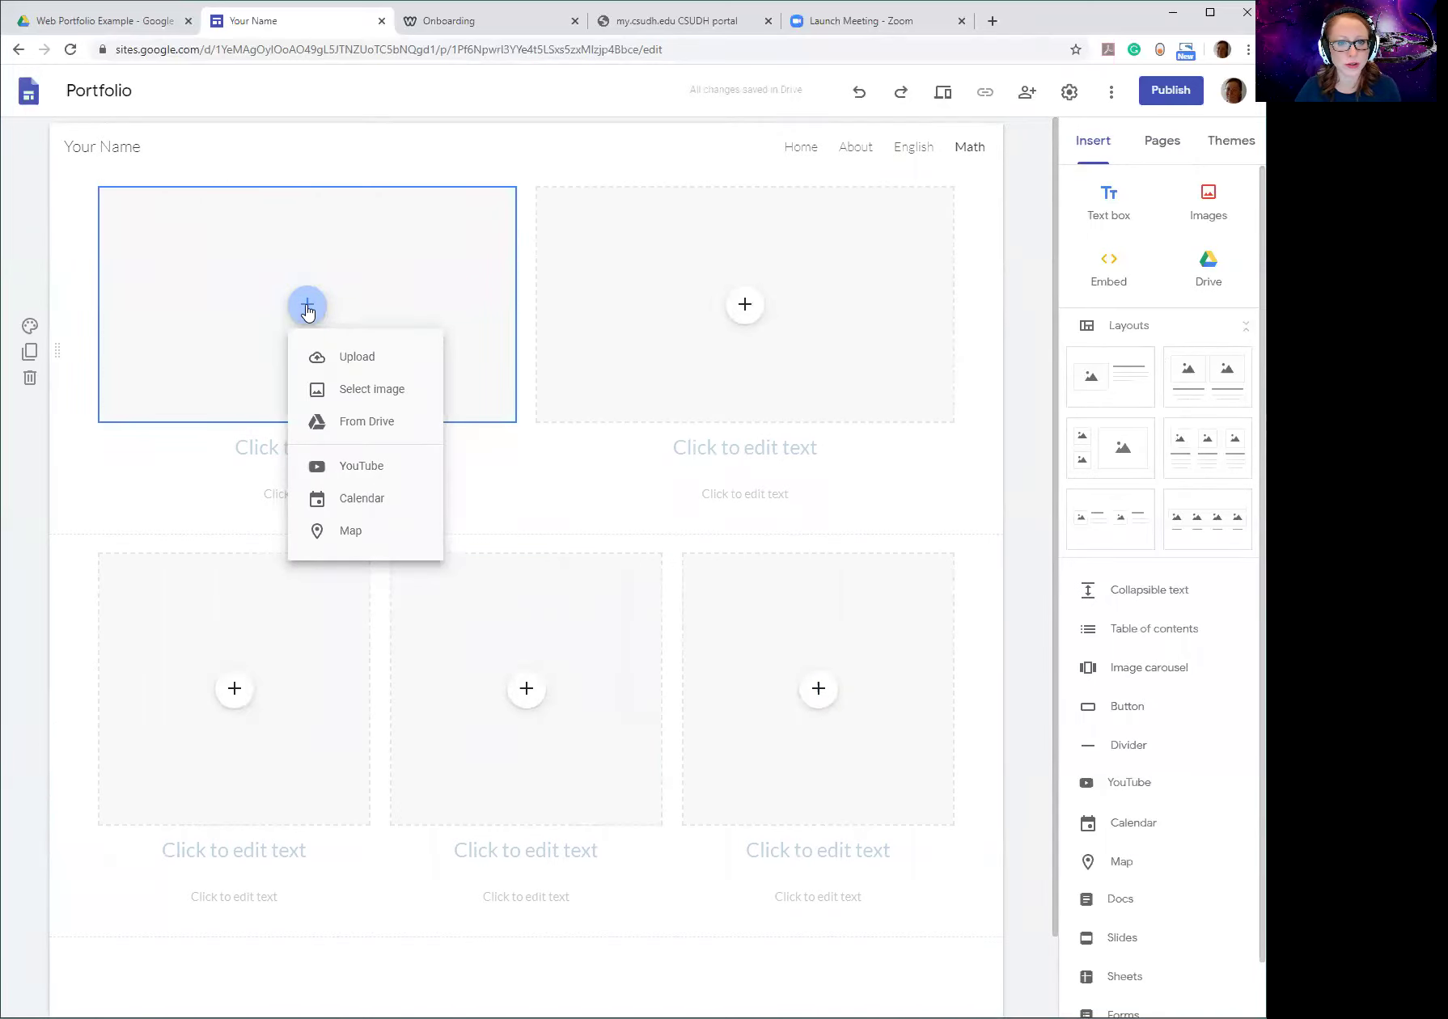
click(367, 422)
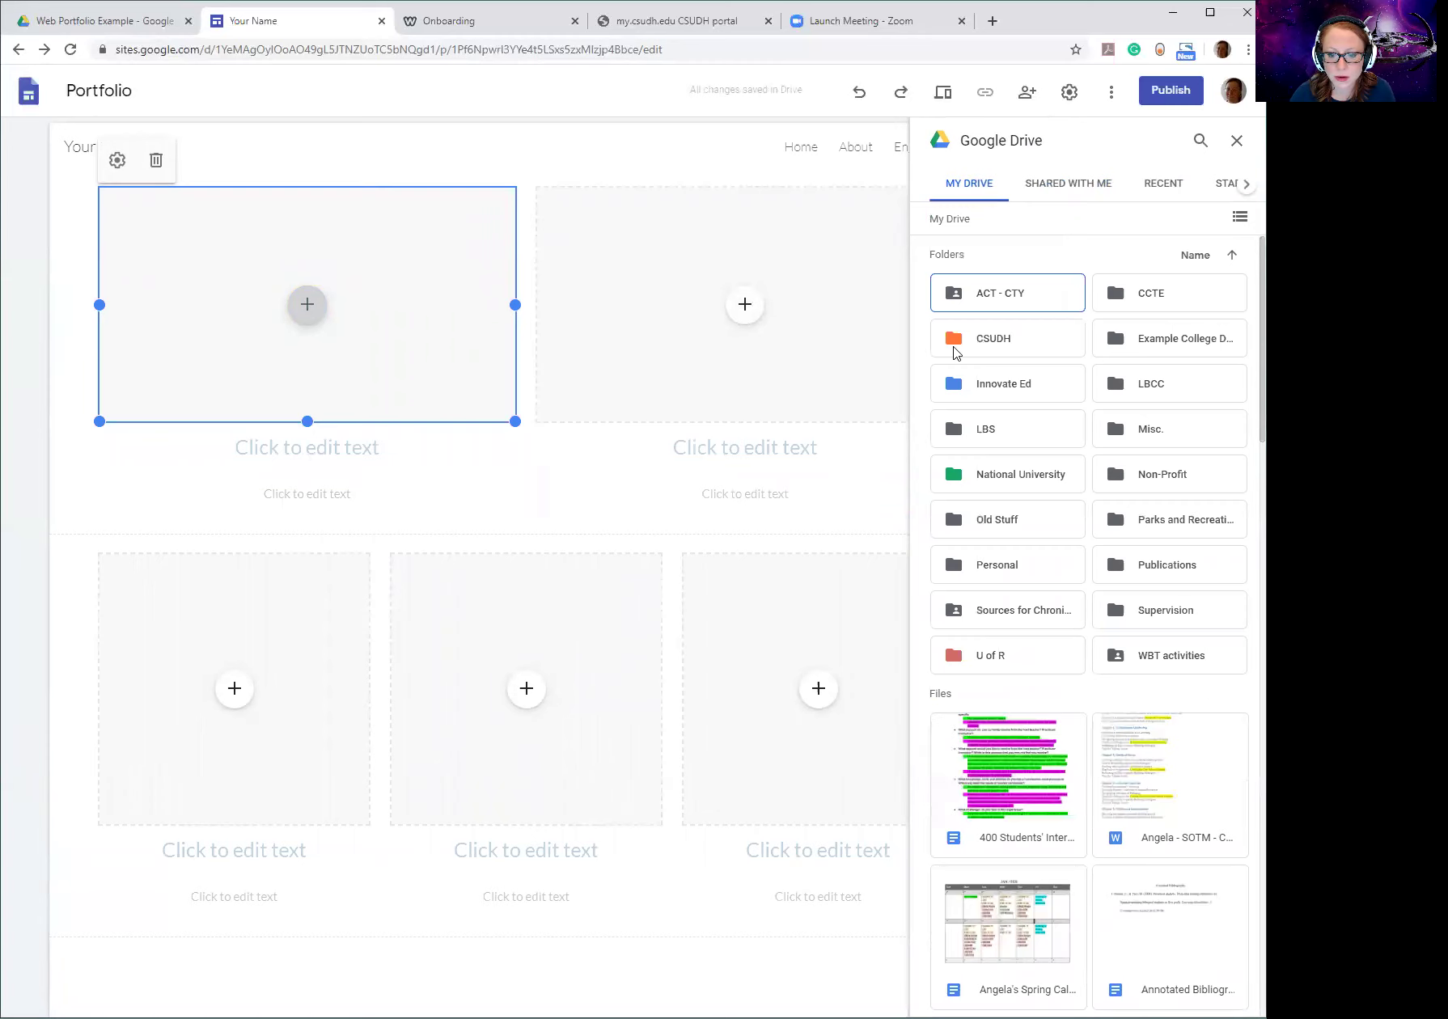
Insert Poster-1.jpg from CSUDH > LBS400 > Web Portfolio Example into the top-left placeholder.
double_click(1007, 351)
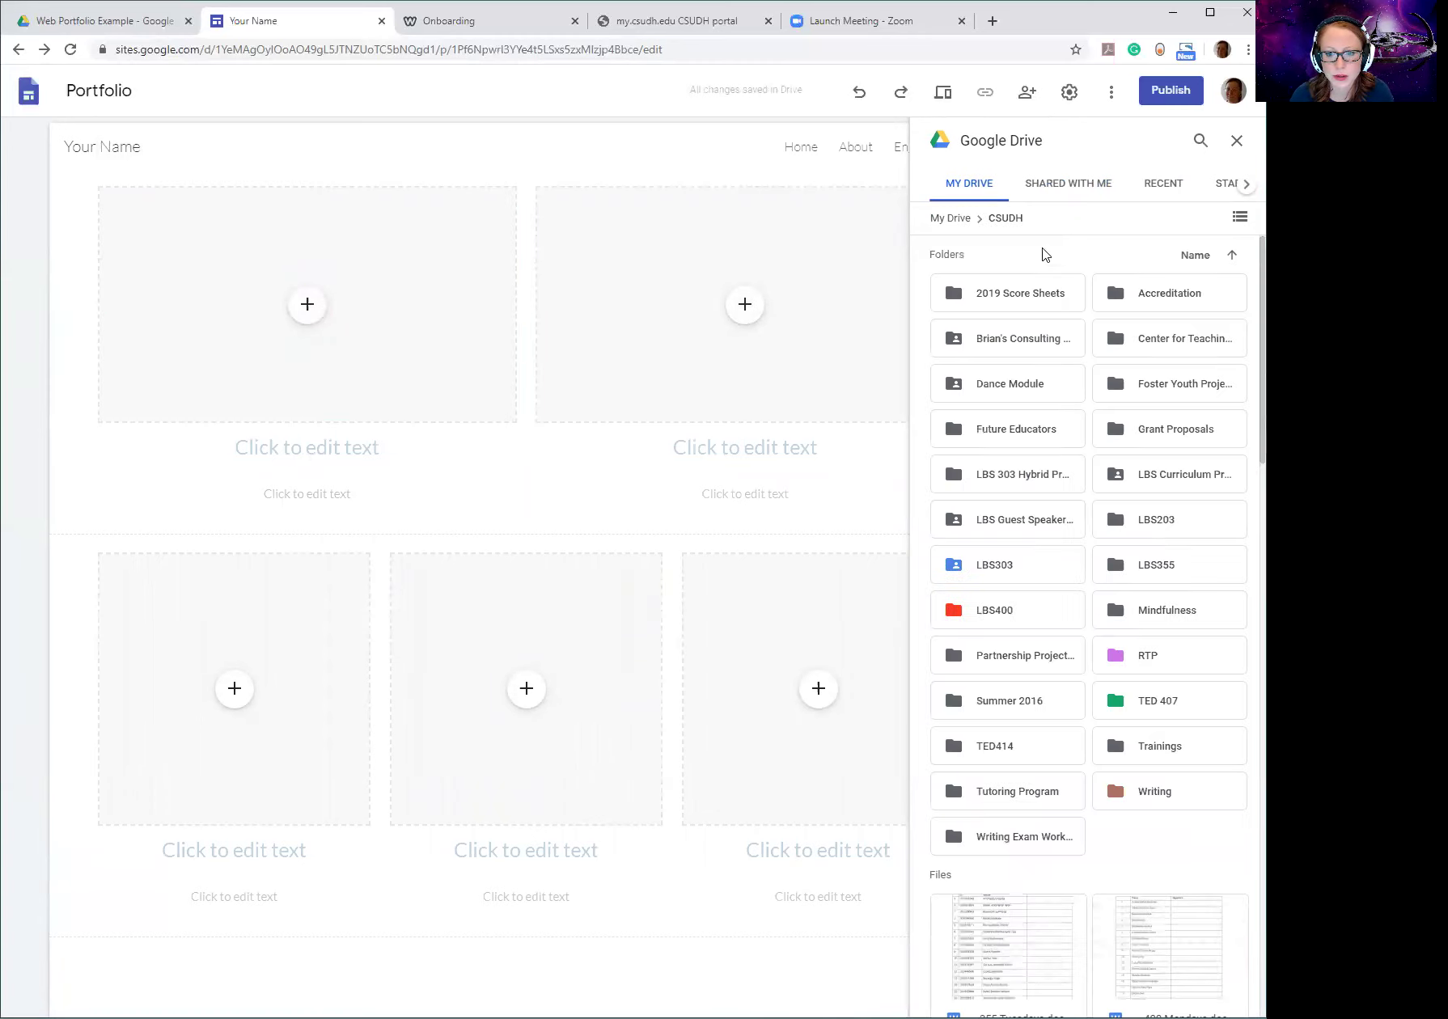
scroll(1012, 362, down, 1)
click(1011, 529)
double_click(1011, 528)
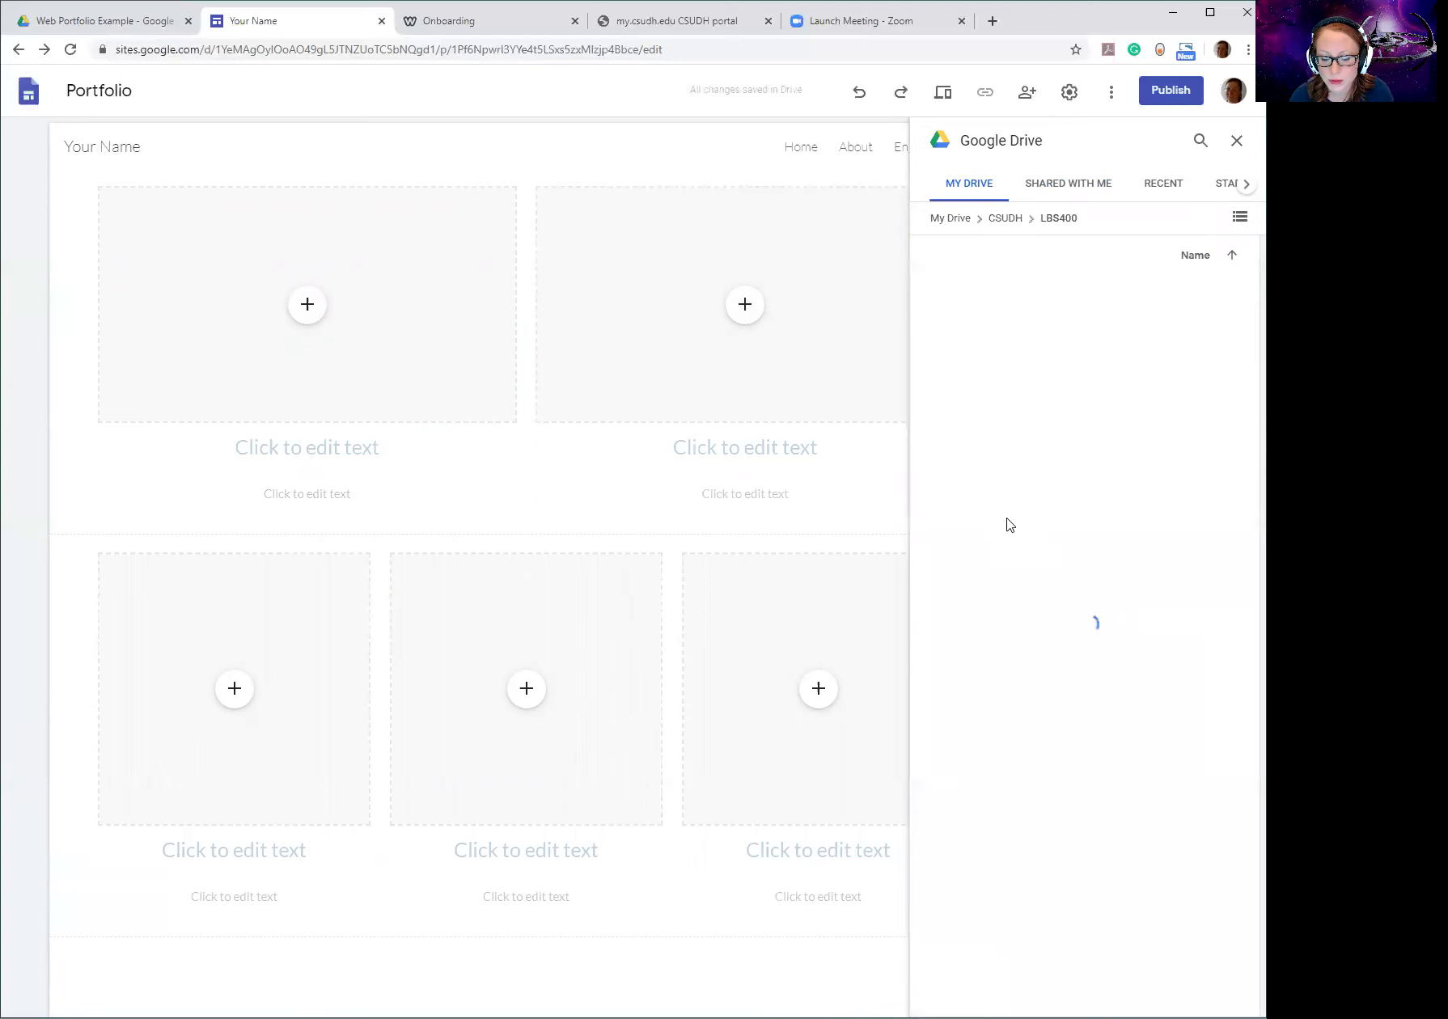
double_click(1189, 380)
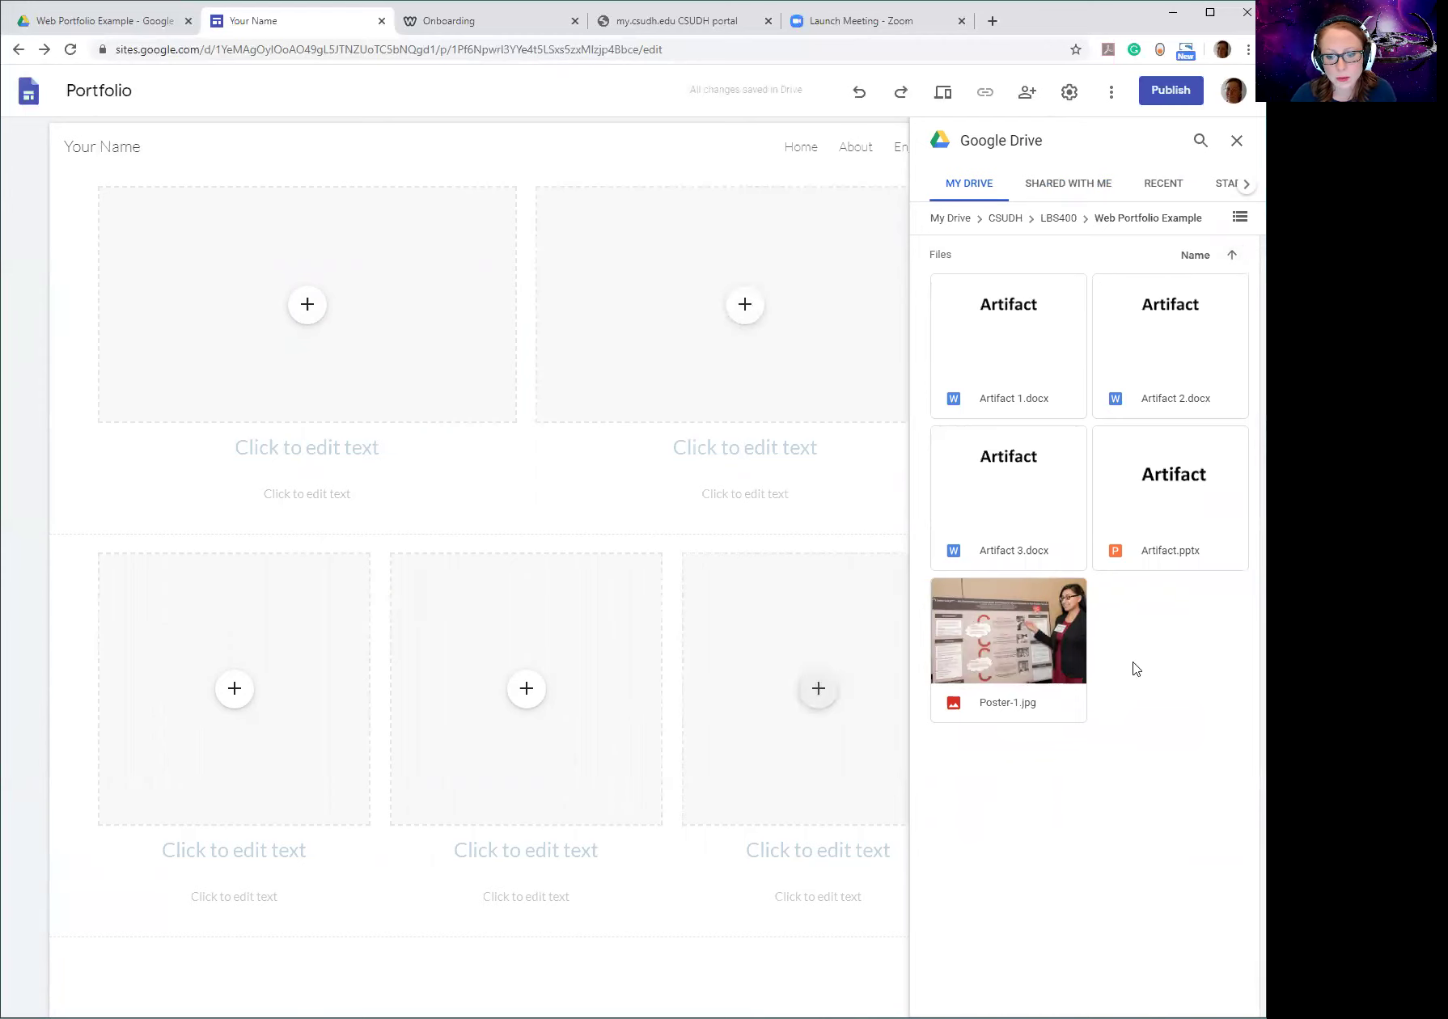
click(992, 617)
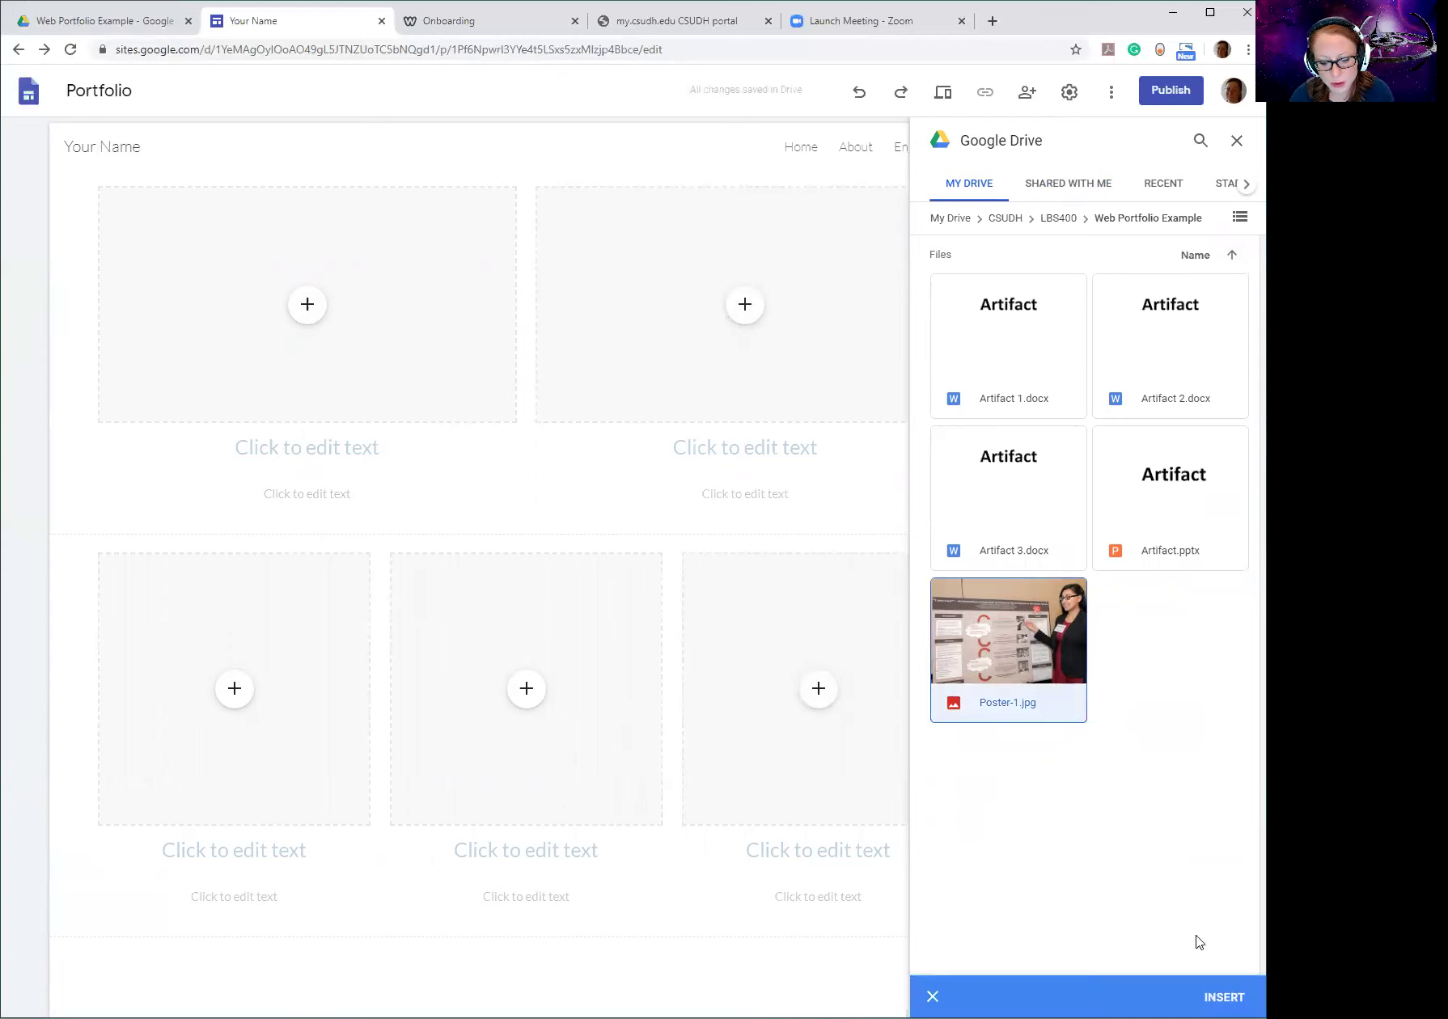
click(1224, 996)
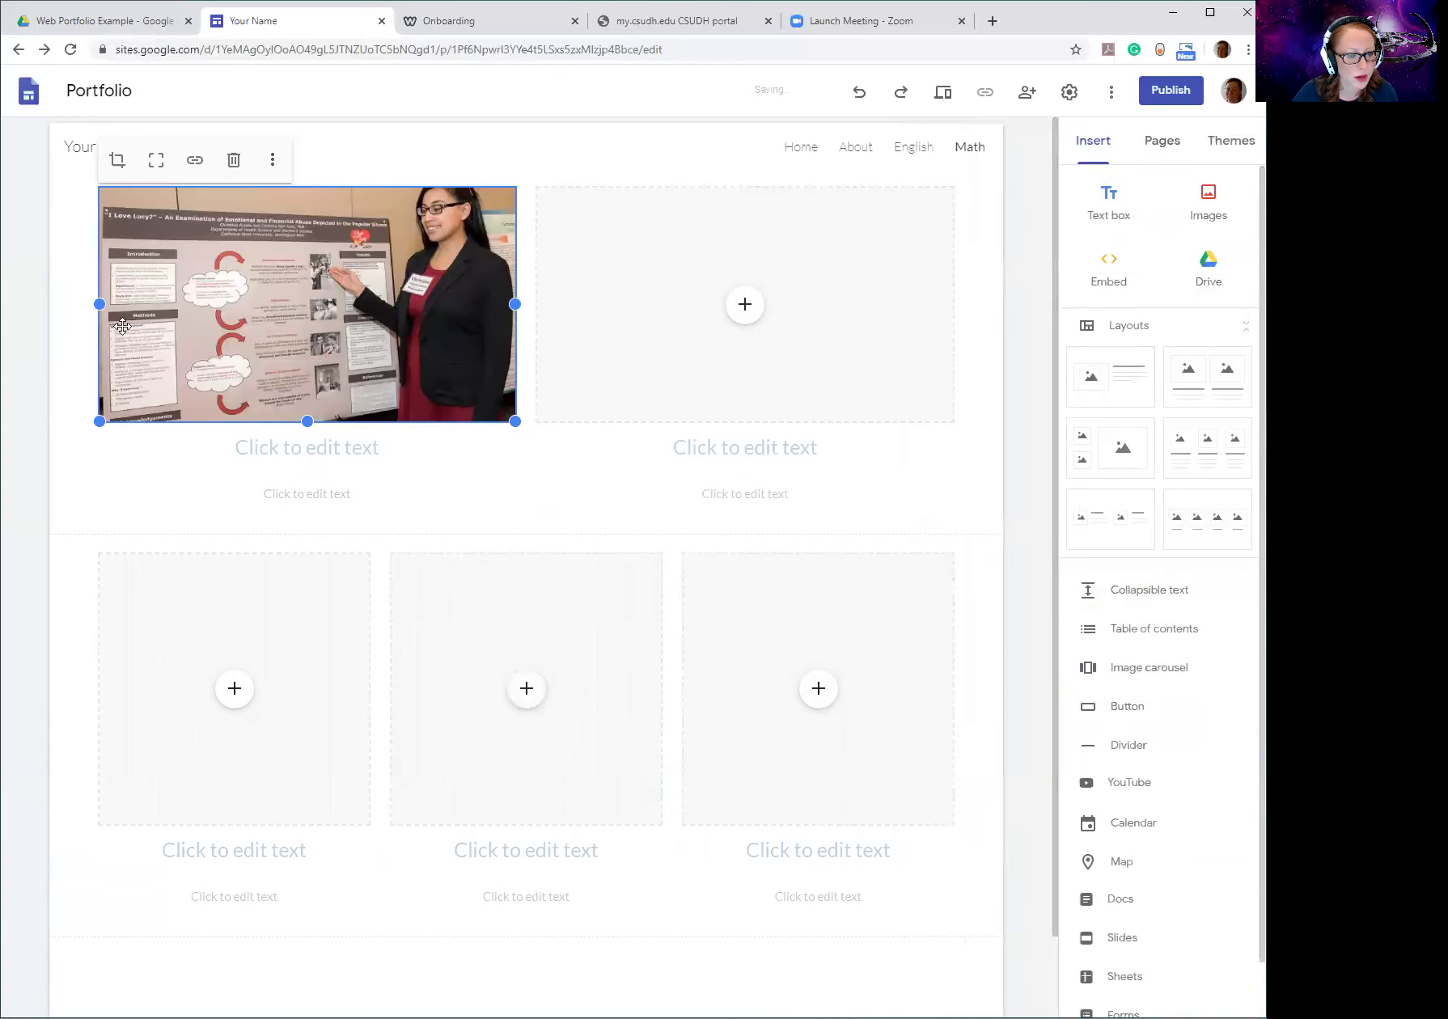
Enter 'Math Project' as the heading below the poster image.
click(303, 447)
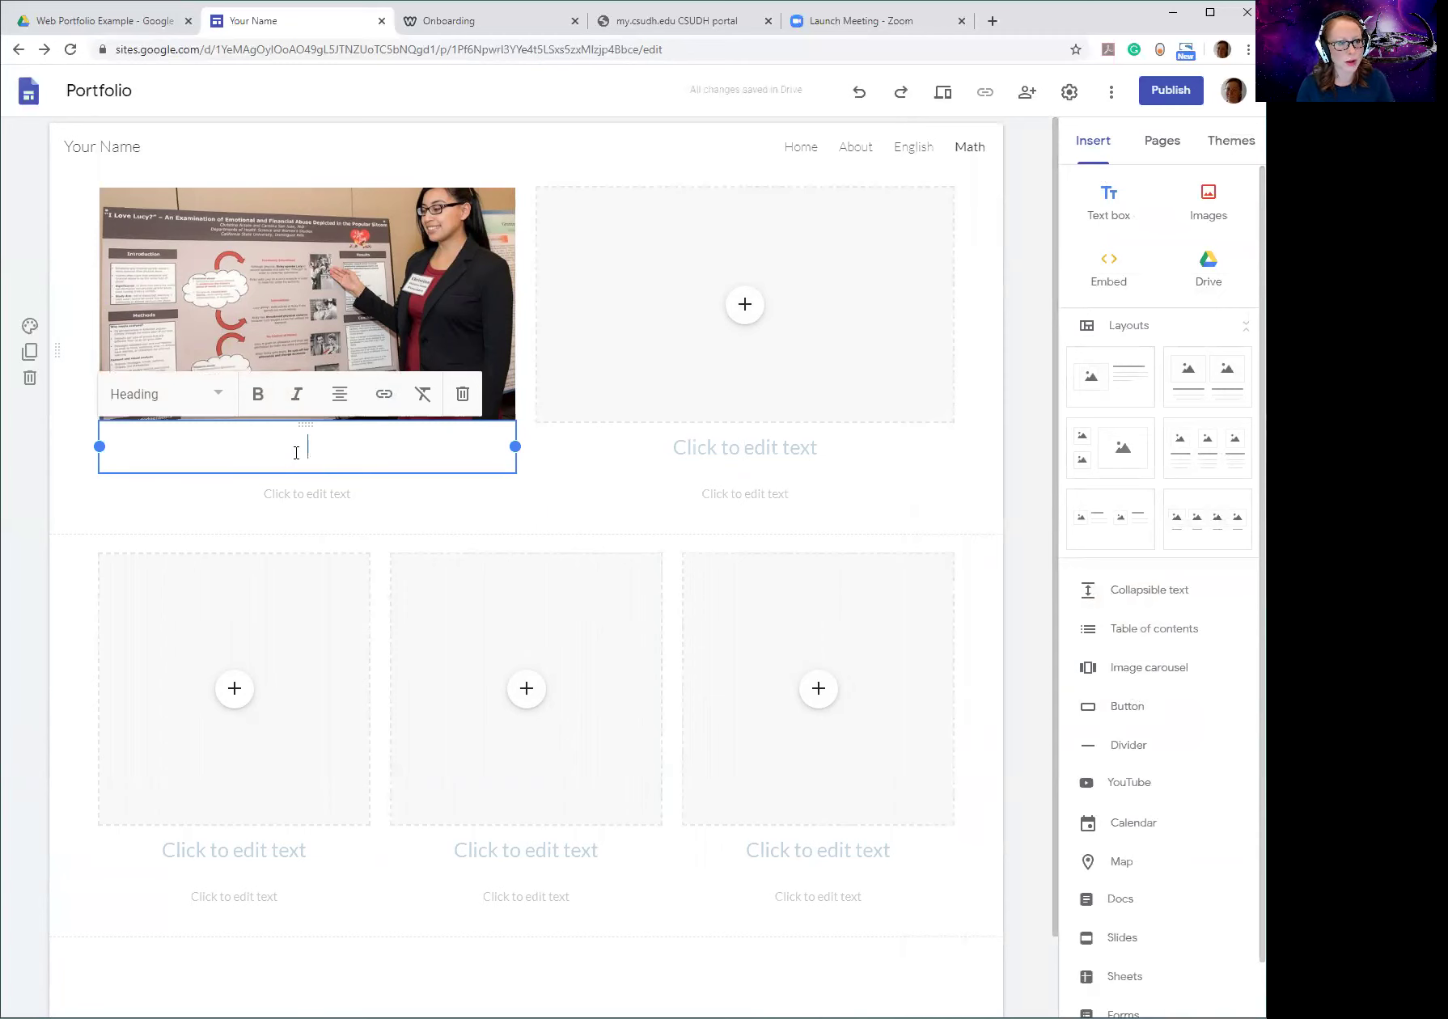
text(Math Pr)
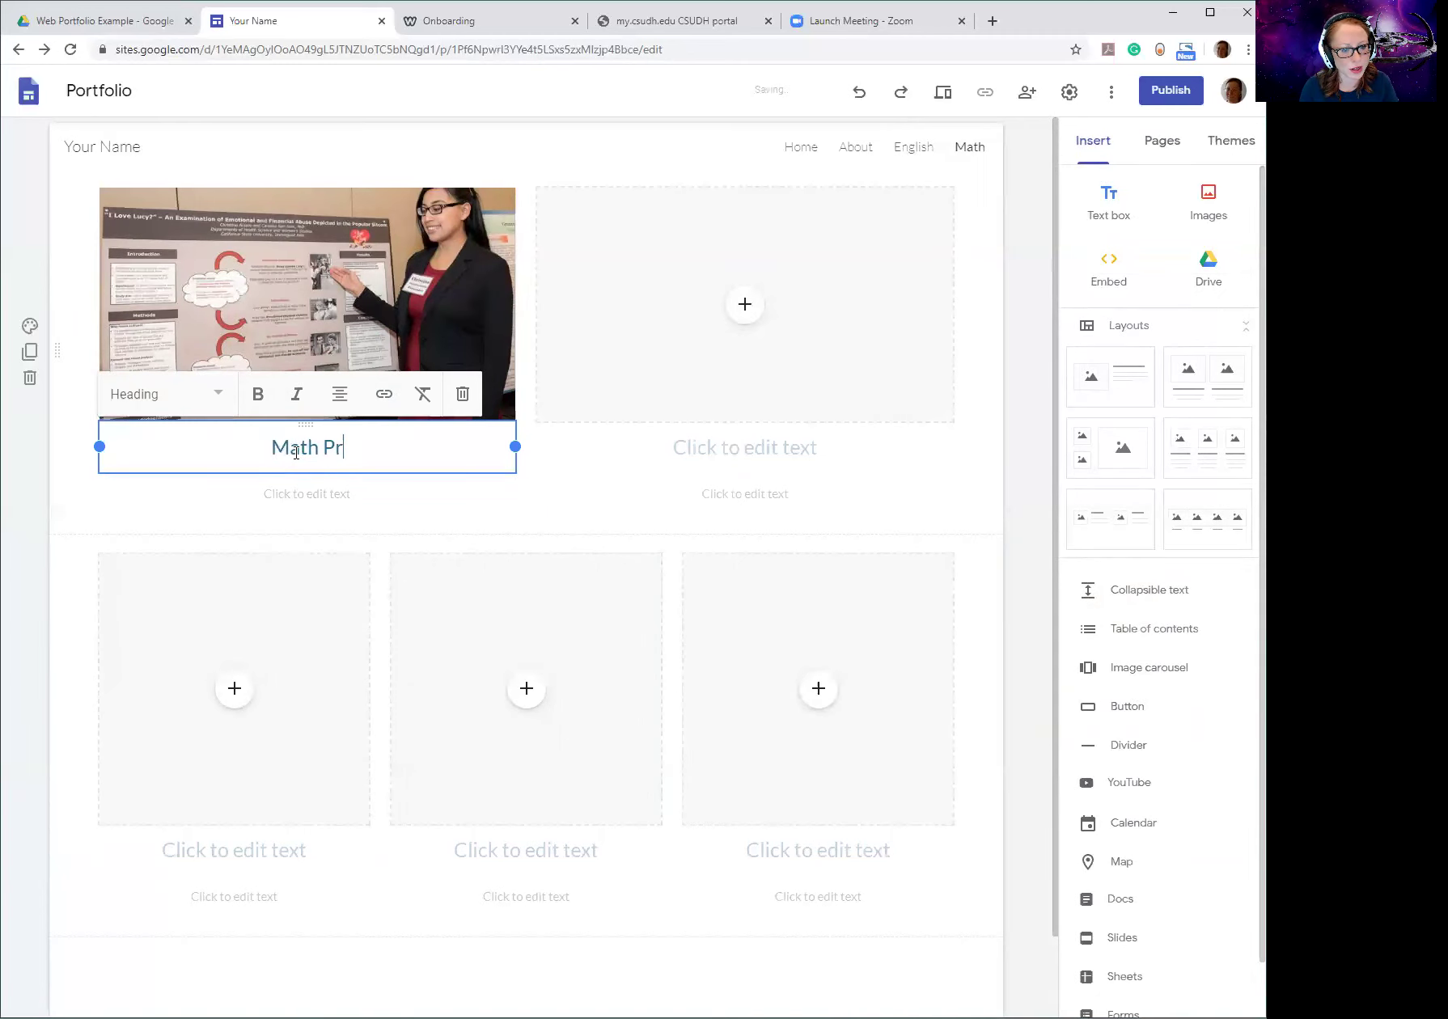
text(oject)
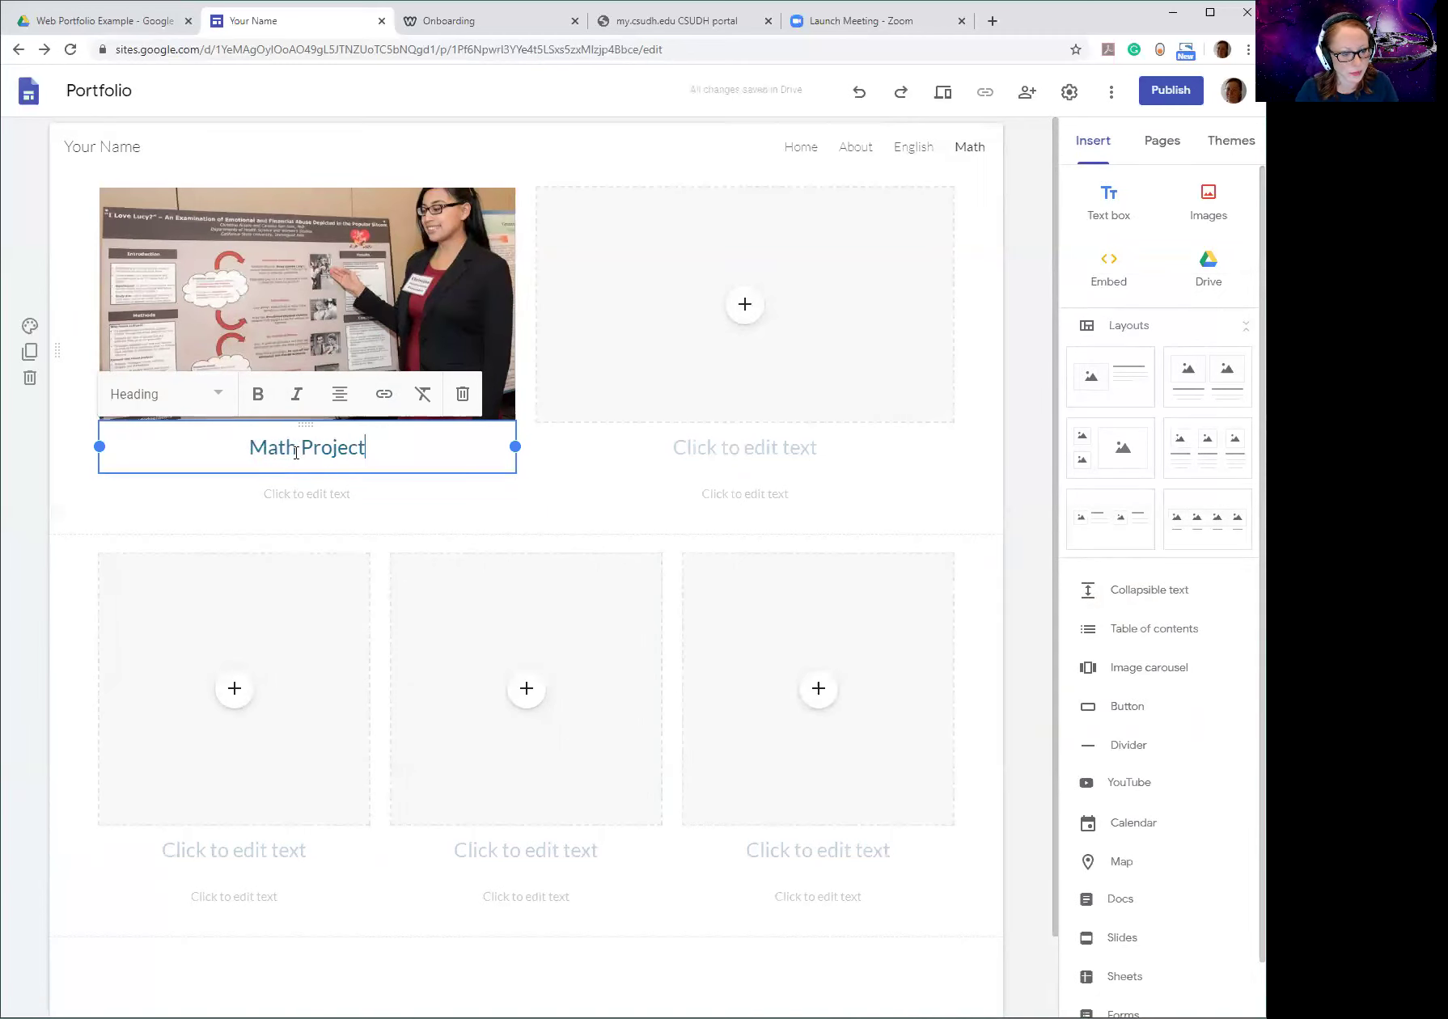
click(320, 491)
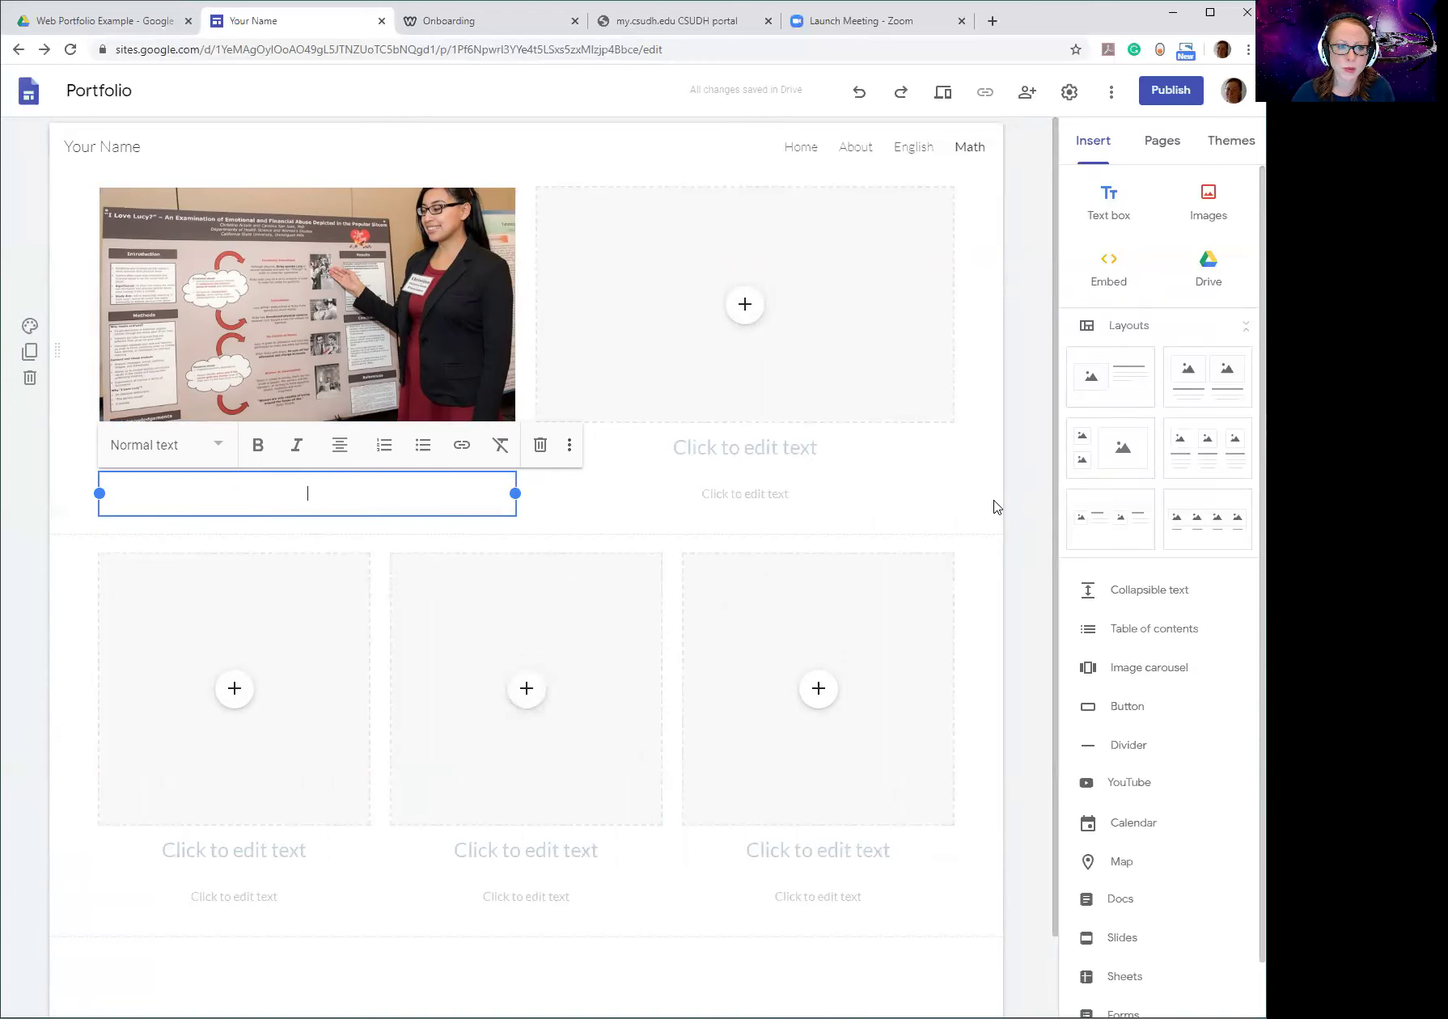
Delete the Poster-1 image tile from the left column, keeping the Math Project heading.
click(284, 374)
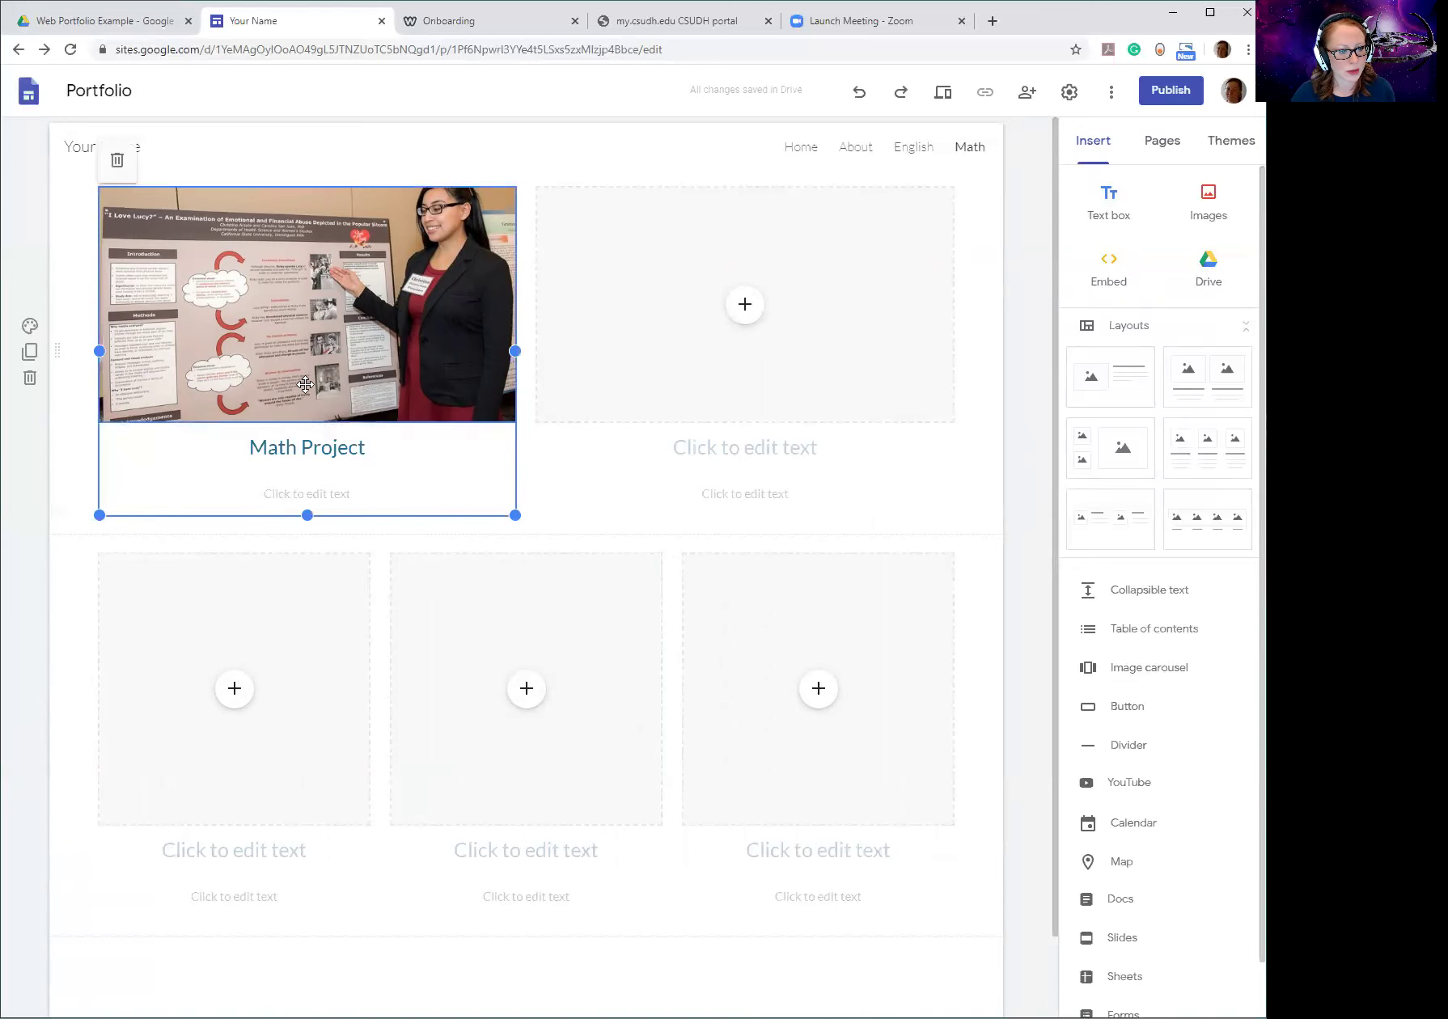
click(201, 358)
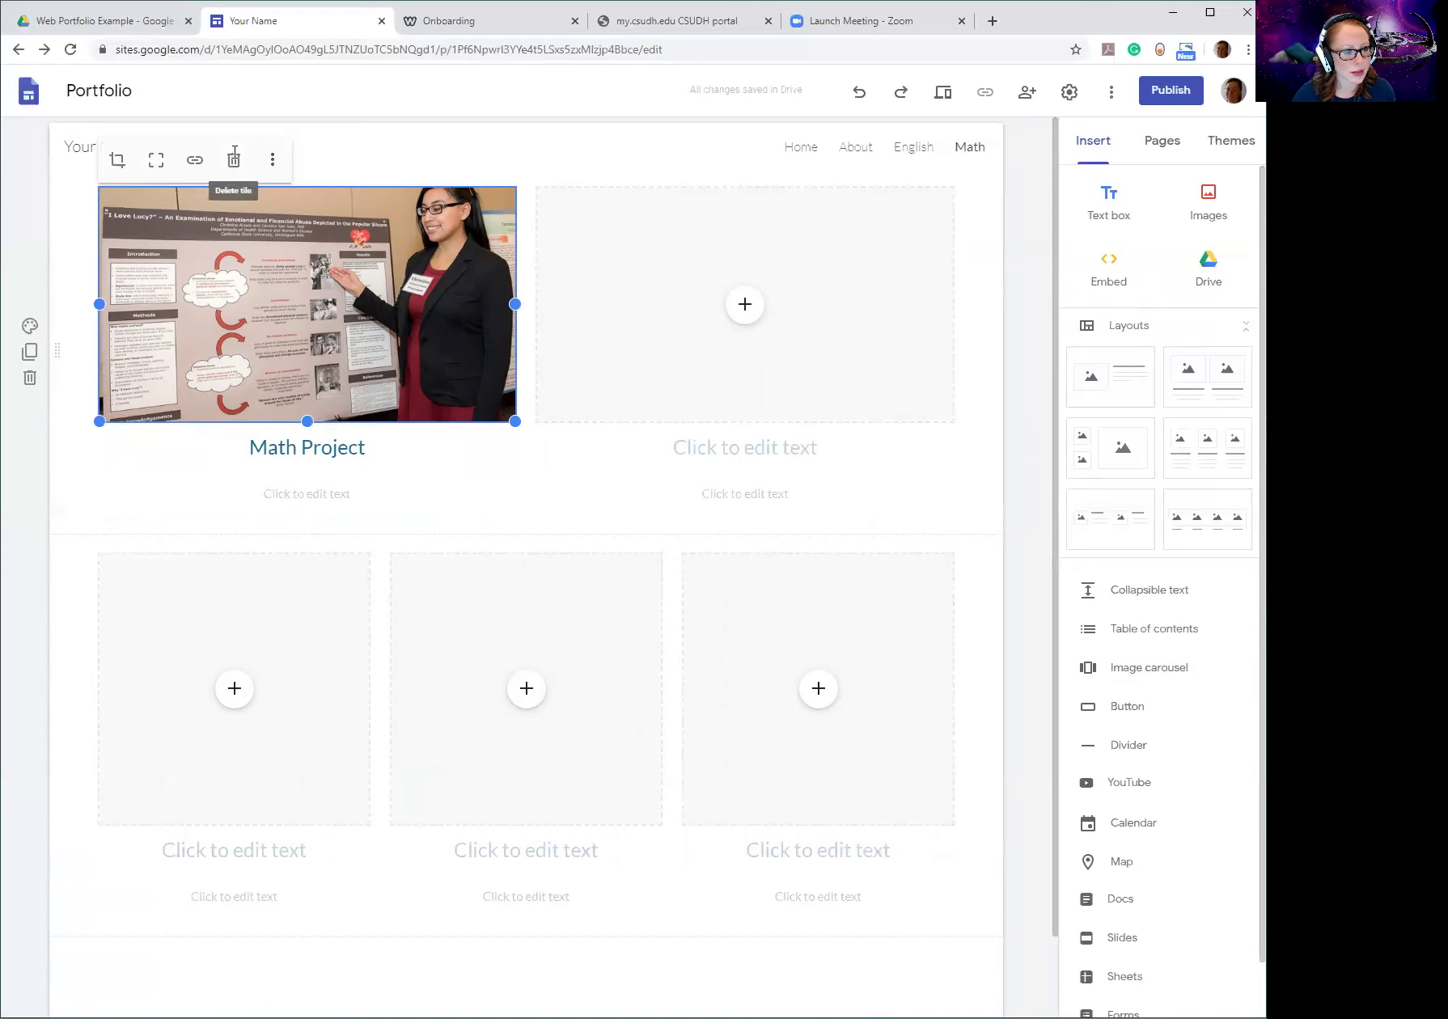
click(233, 158)
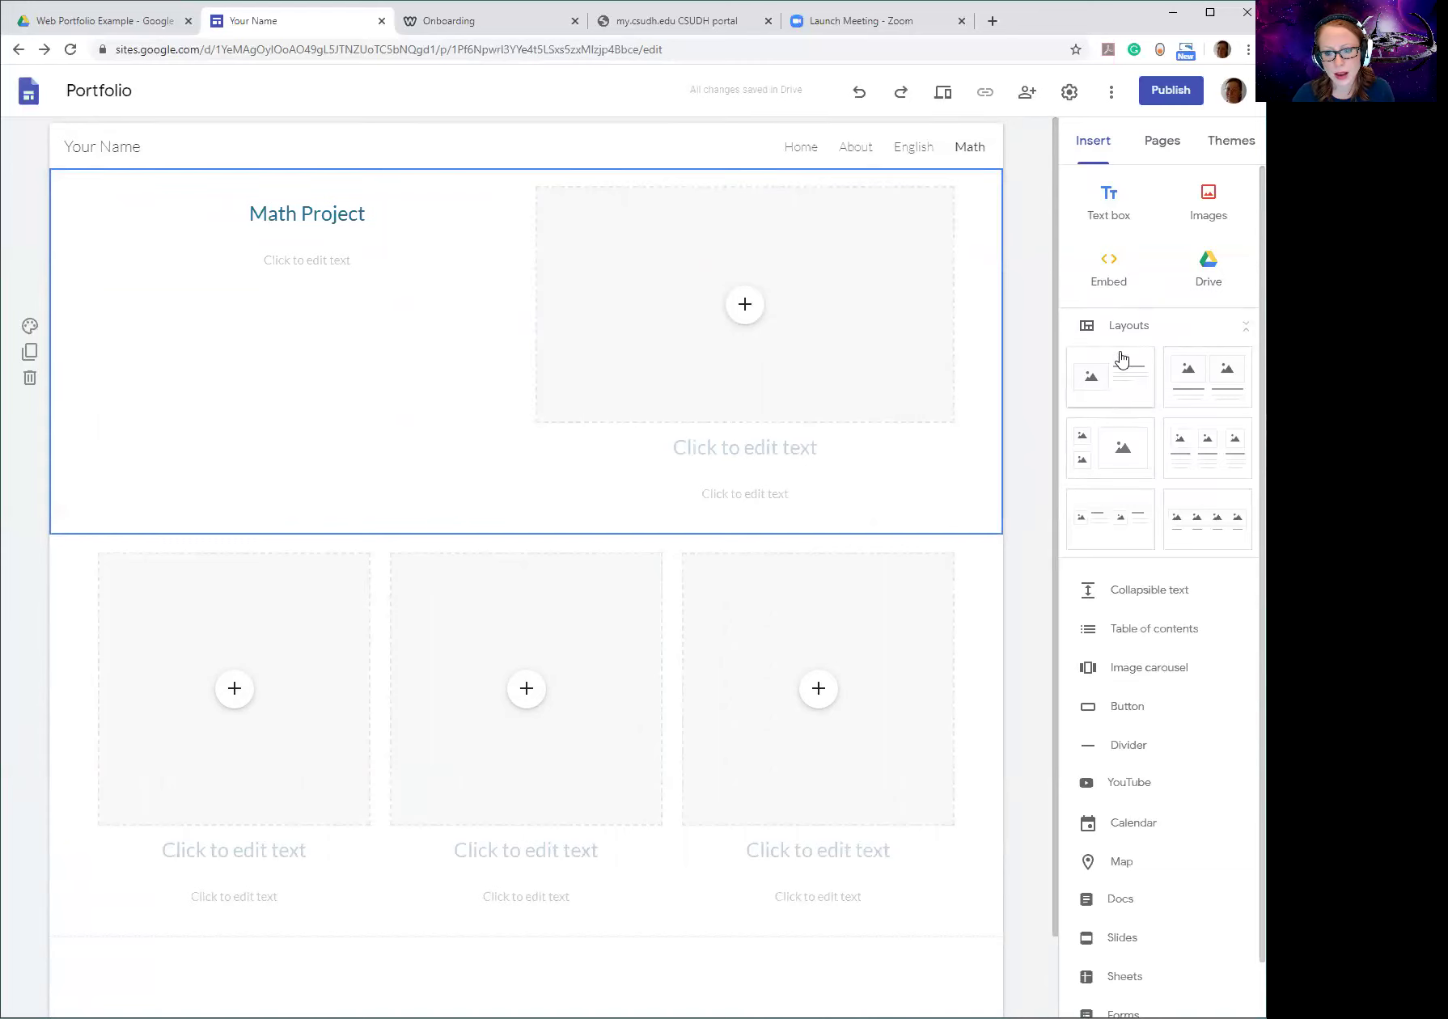
scroll(1121, 723, down, 1)
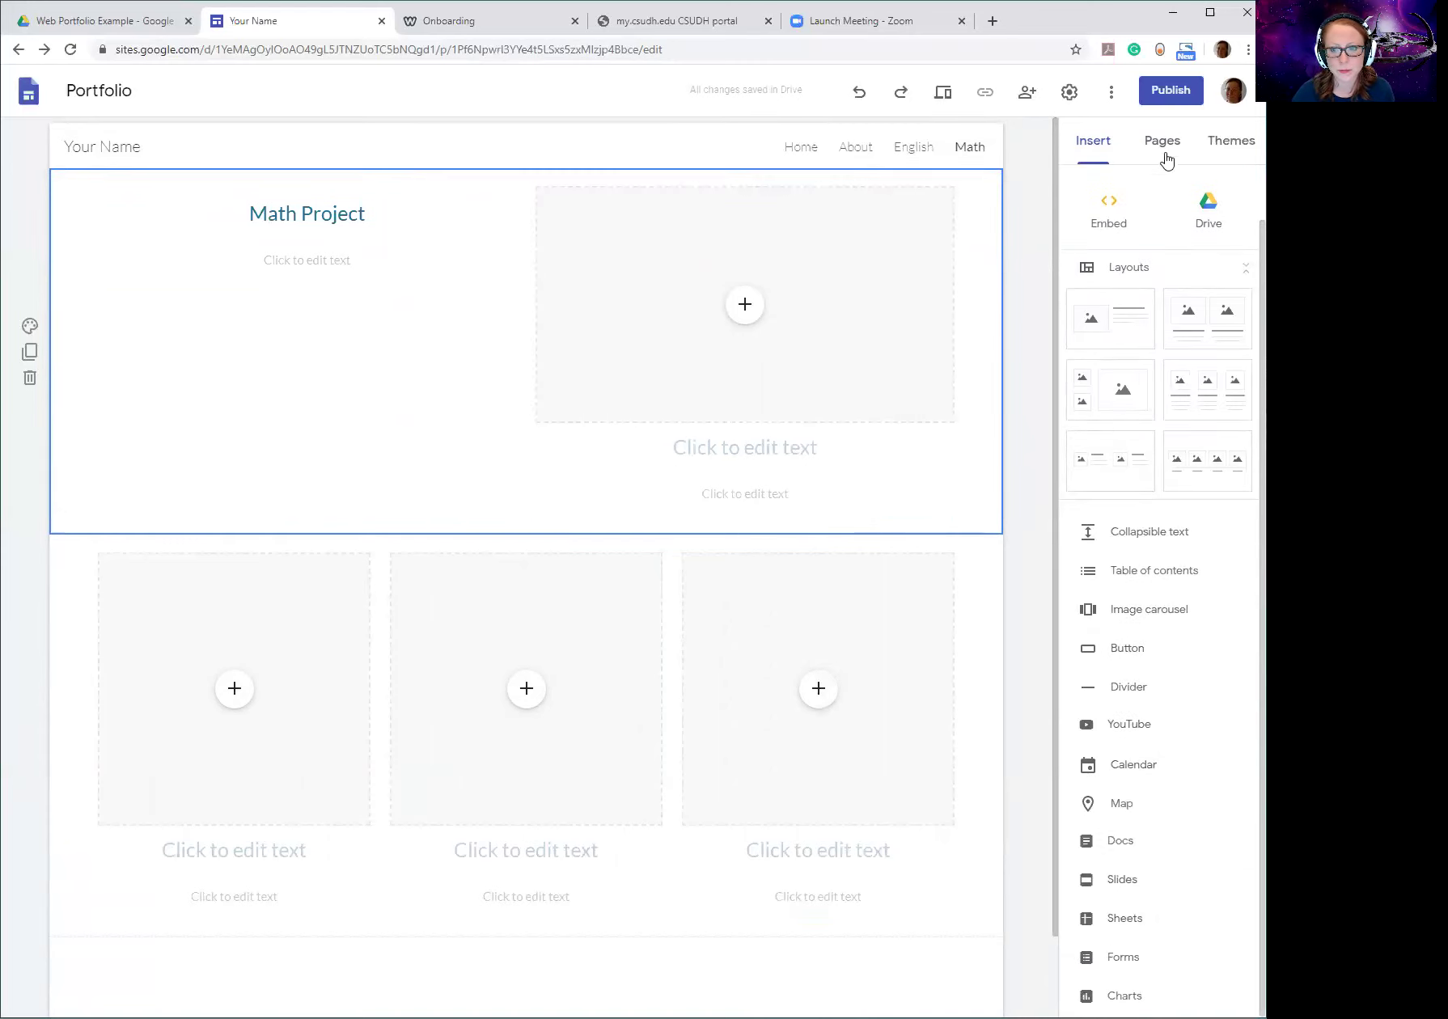
scroll(1118, 581, up, 1)
scroll(1136, 689, down, 1)
scroll(1135, 692, up, 1)
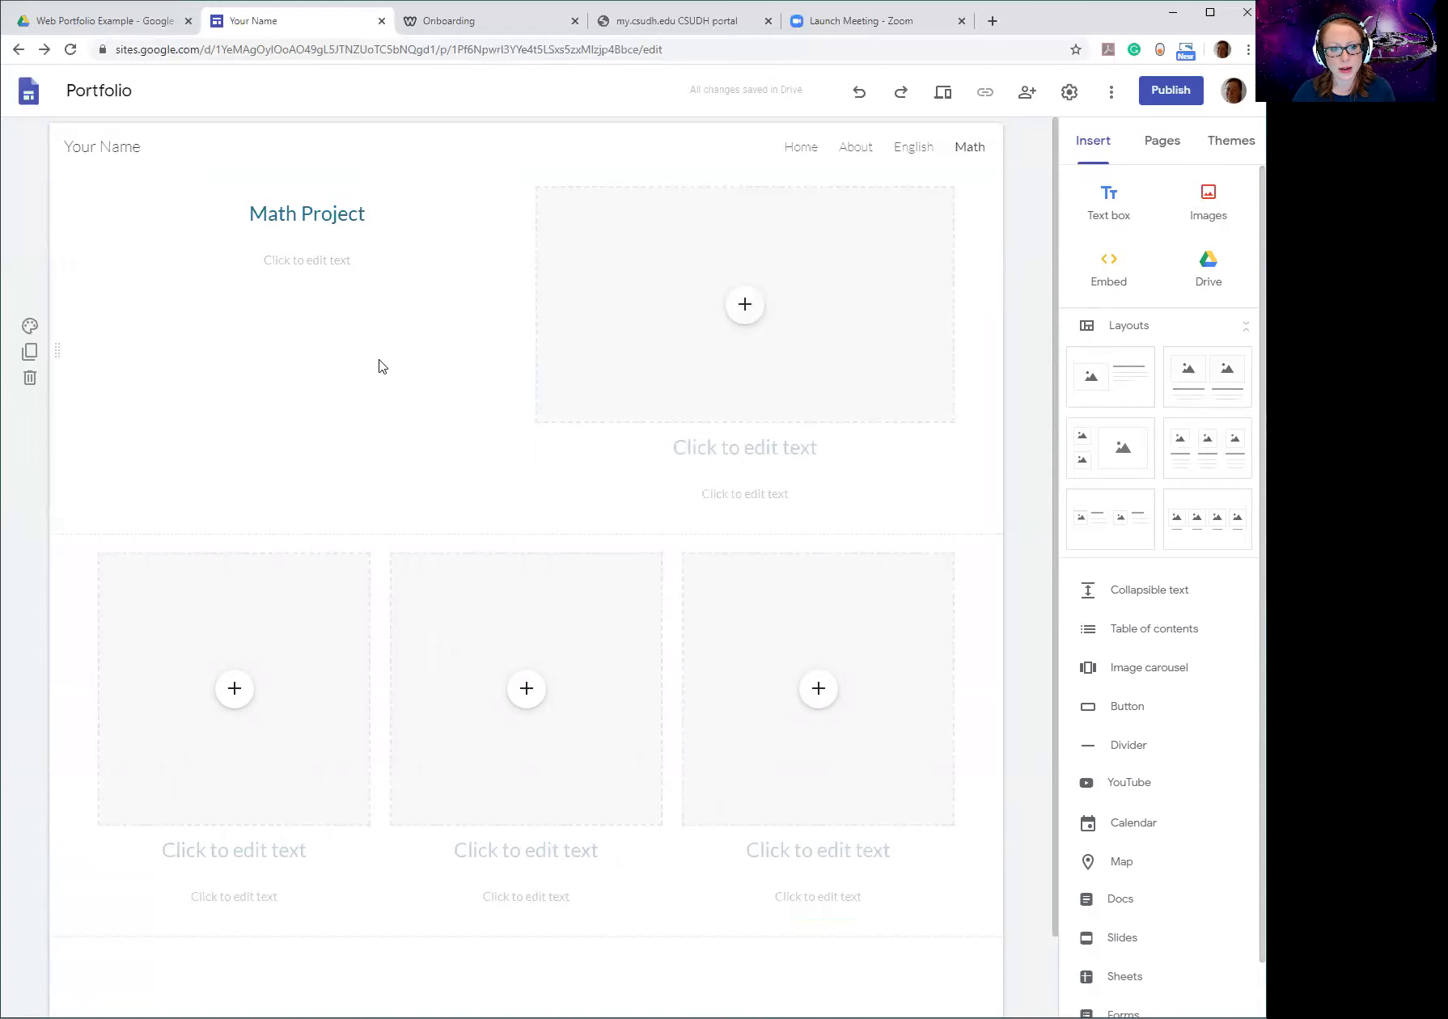
click(1204, 199)
click(1178, 259)
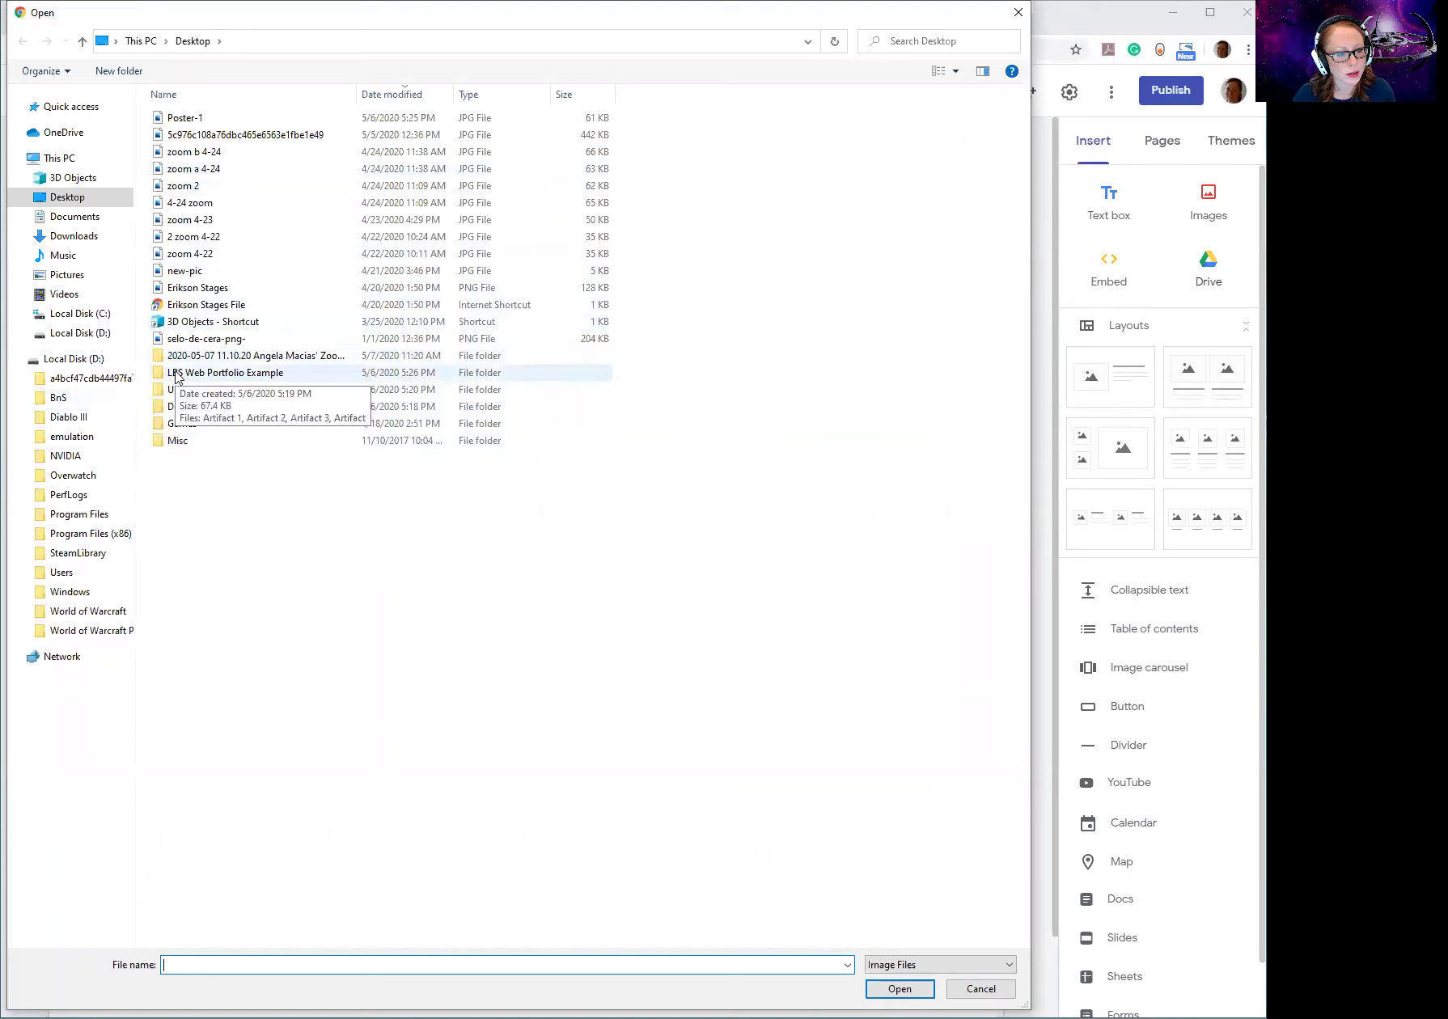
click(1018, 15)
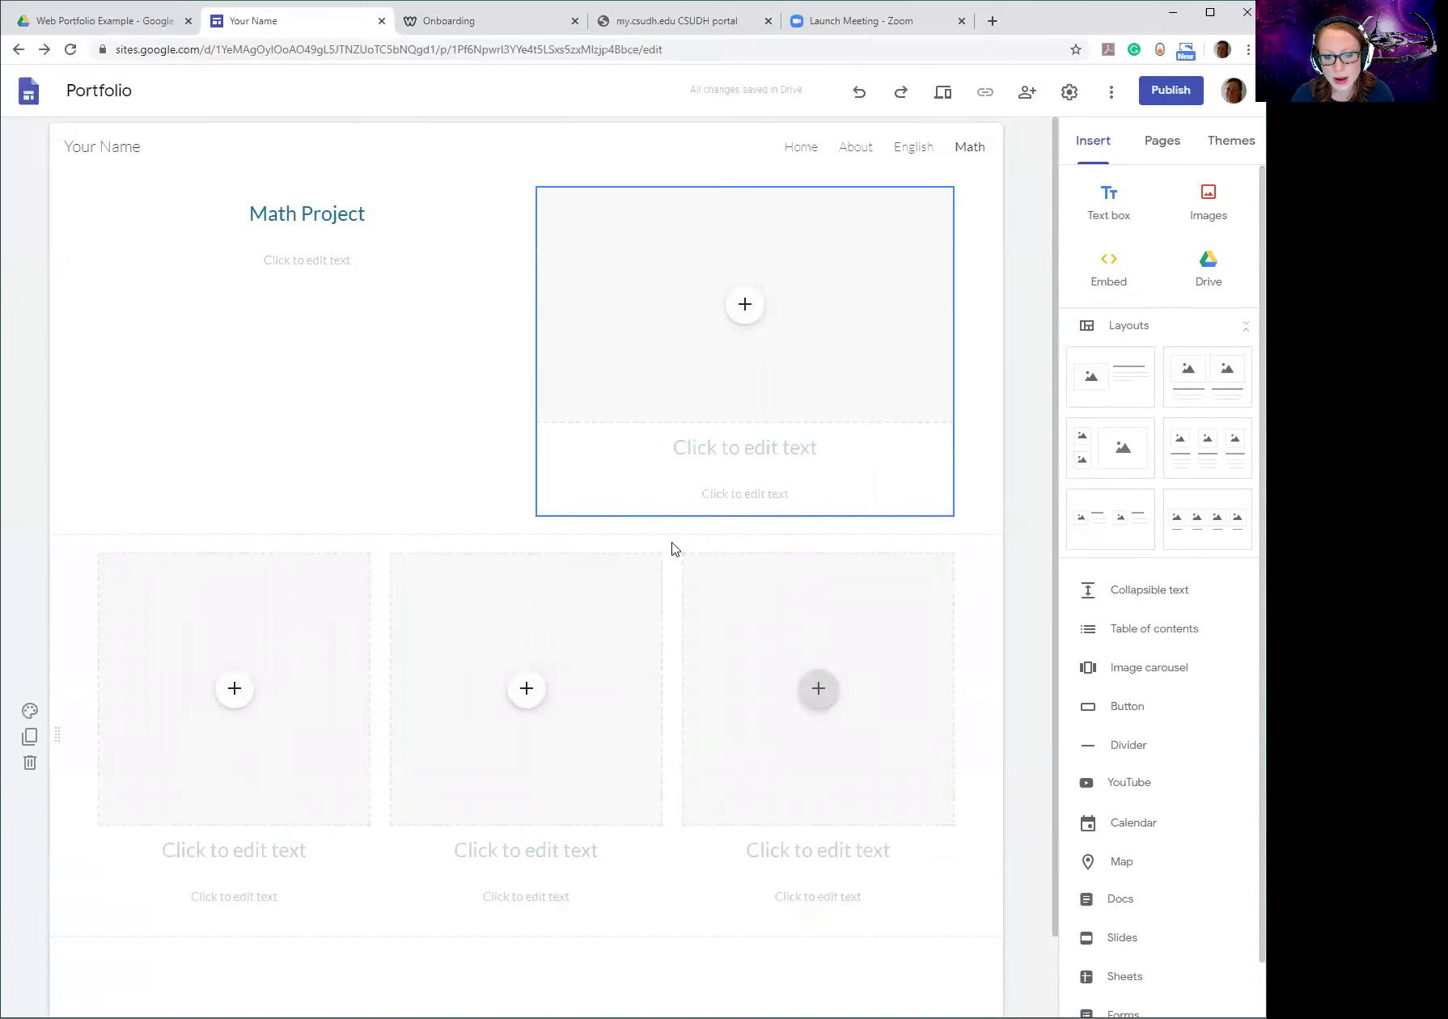
scroll(660, 540, down, 1)
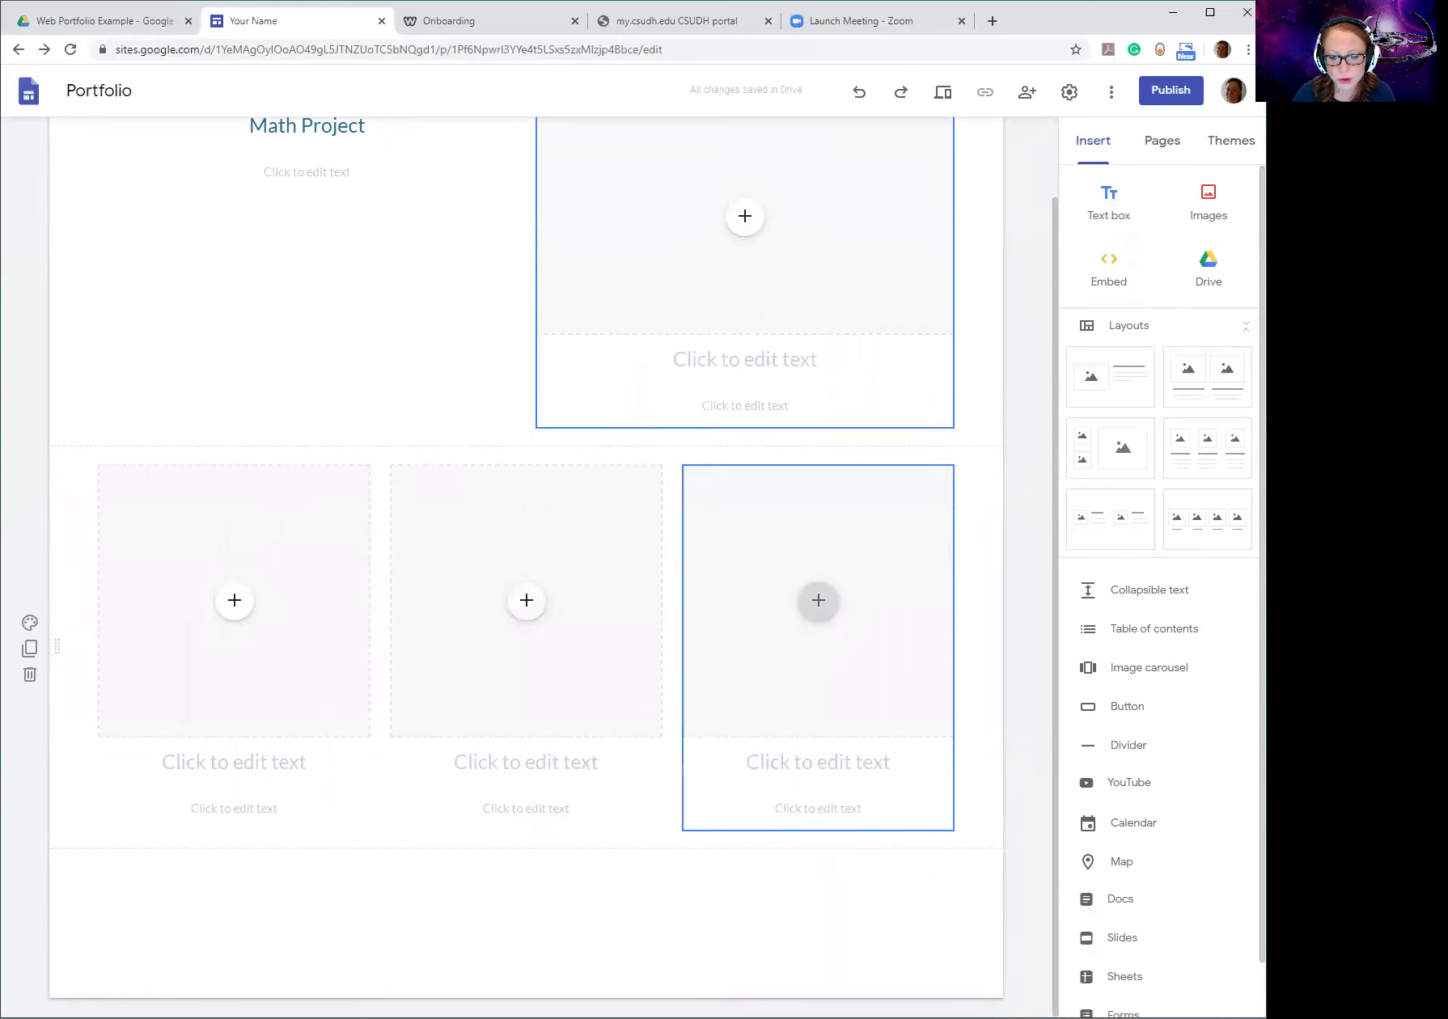
scroll(1148, 614, down, 1)
scroll(1132, 598, up, 1)
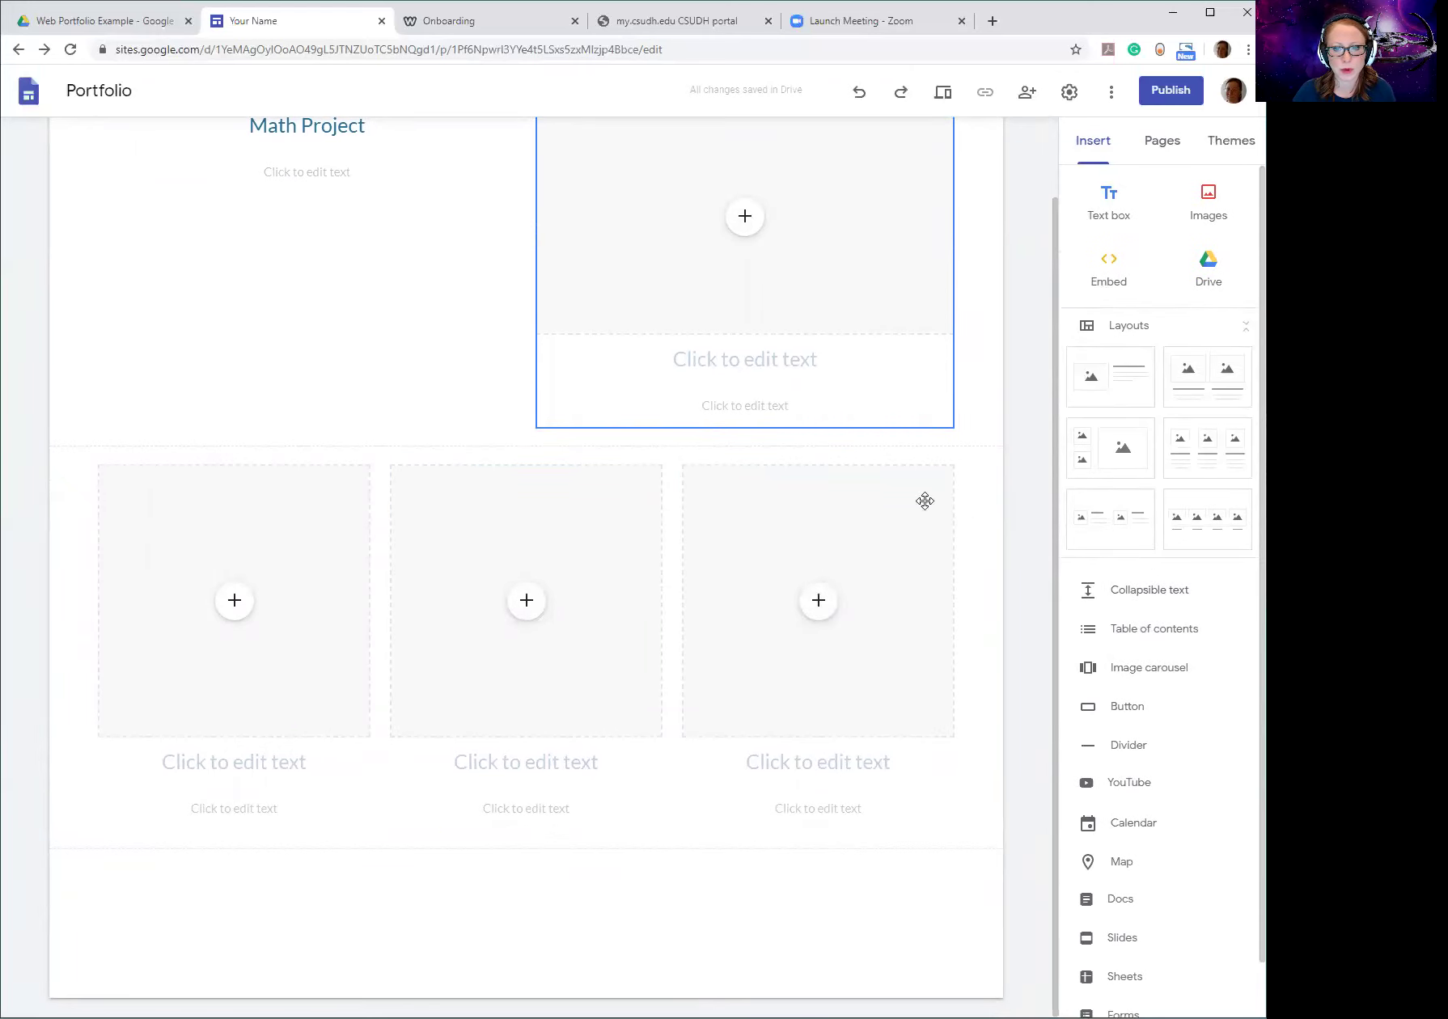
scroll(873, 323, up, 1)
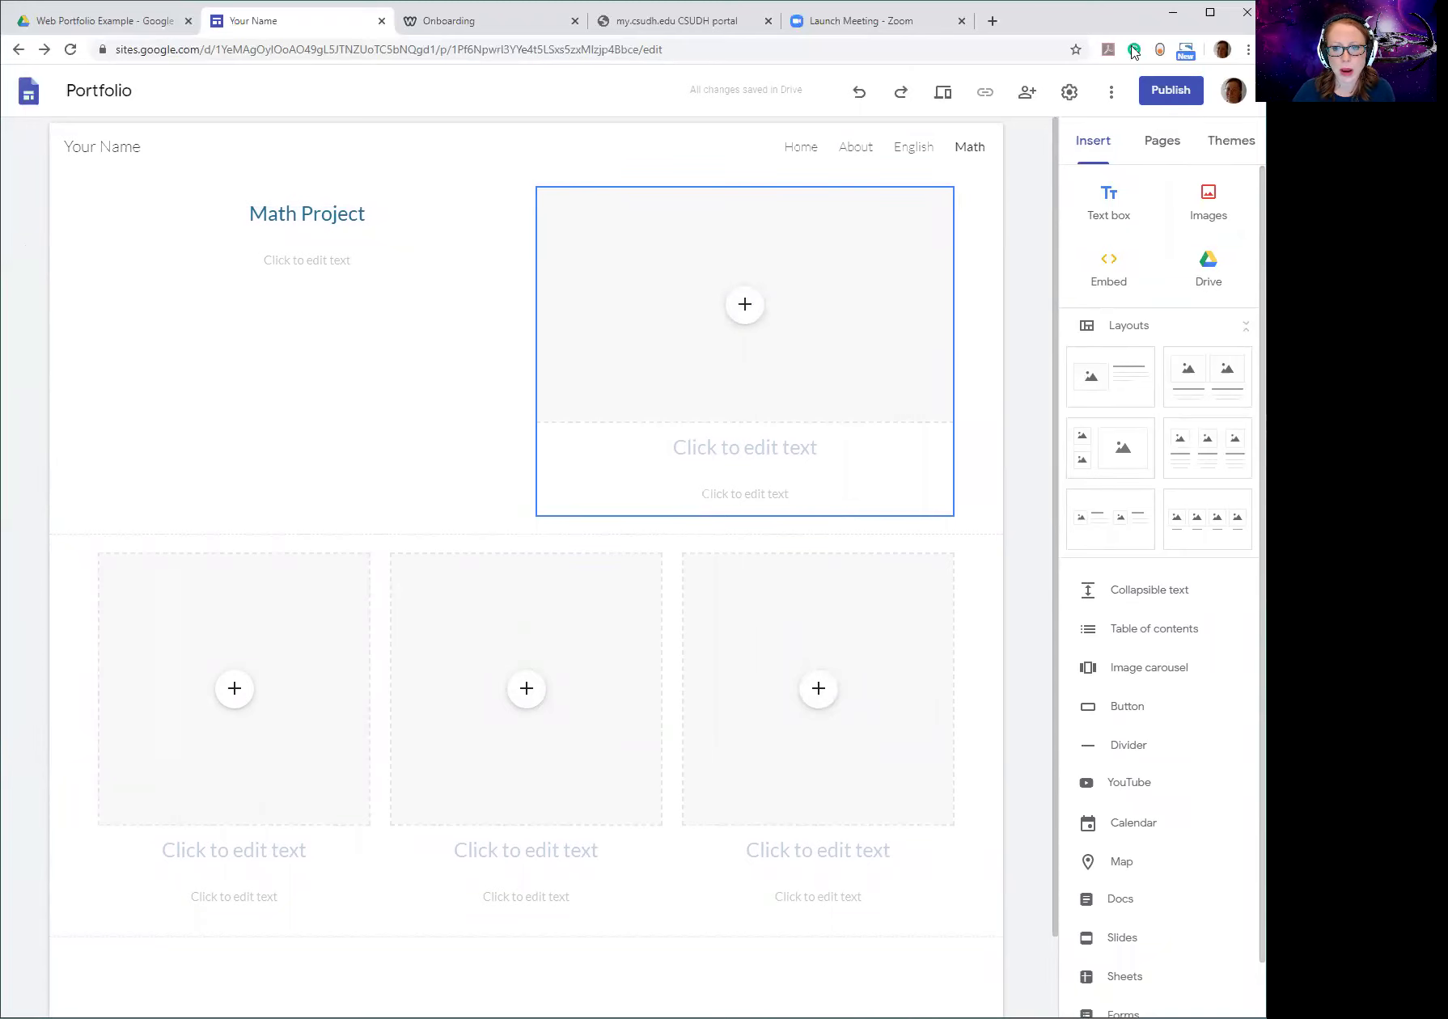
Publish the site at a custom sites.google.com/view portfolio address, replacing an already-taken name.
click(1163, 90)
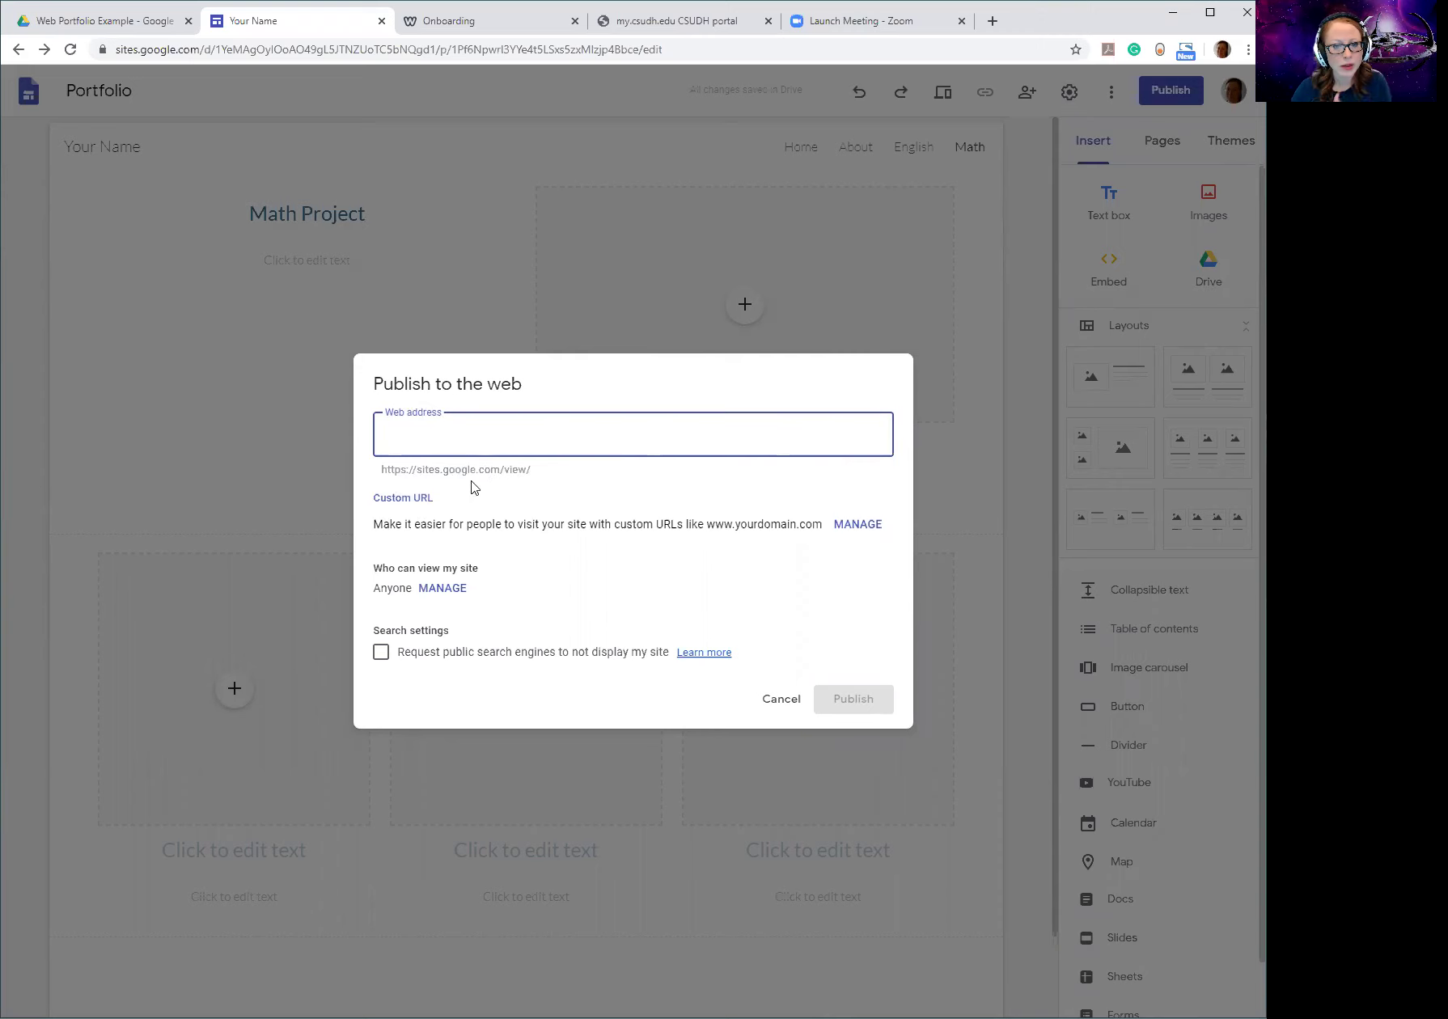
text(an)
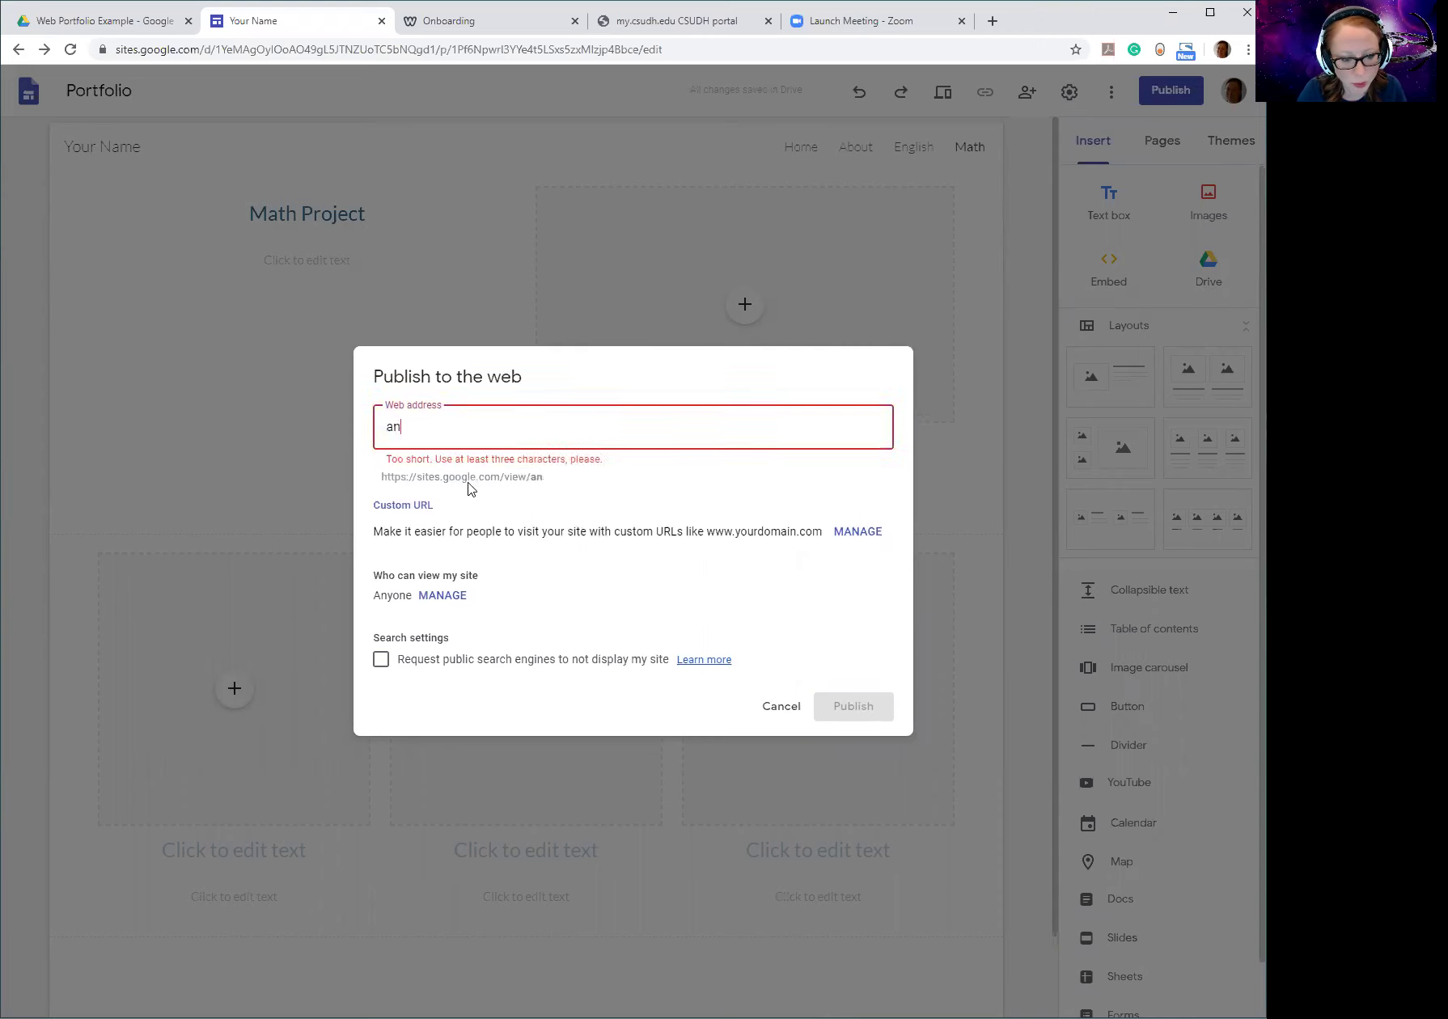
text(gelasportfolio)
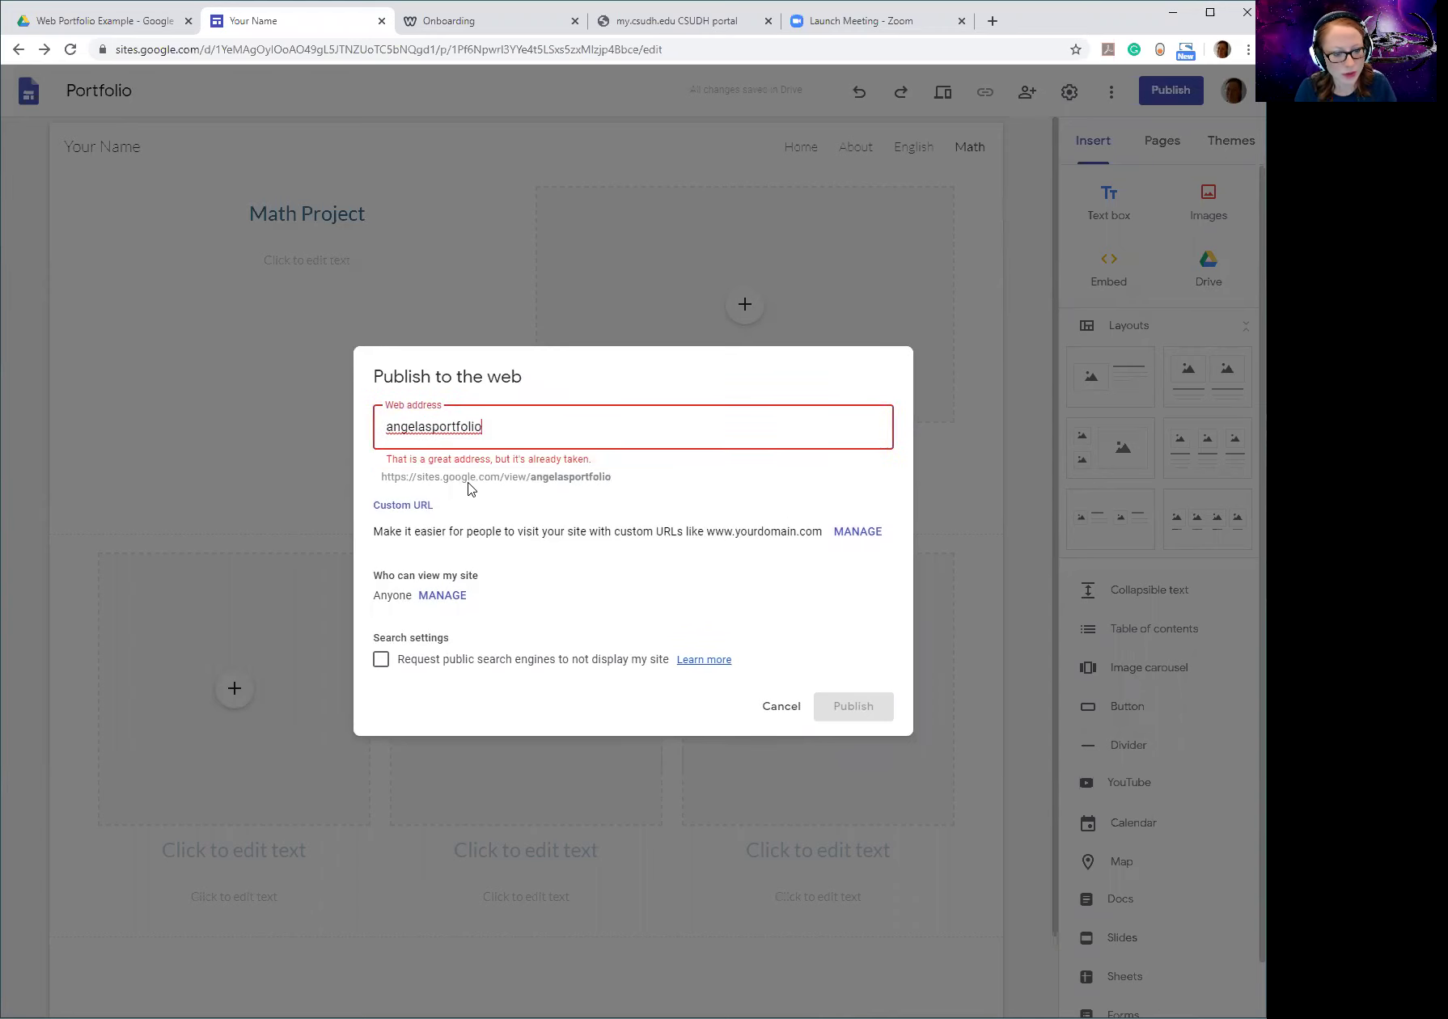
key(BackSpace)
key(BackSpace)
key(BackSpace)
key(BackSpace)
key(BackSpace)
key(BackSpace)
key(BackSpace)
key(BackSpace)
key(BackSpace)
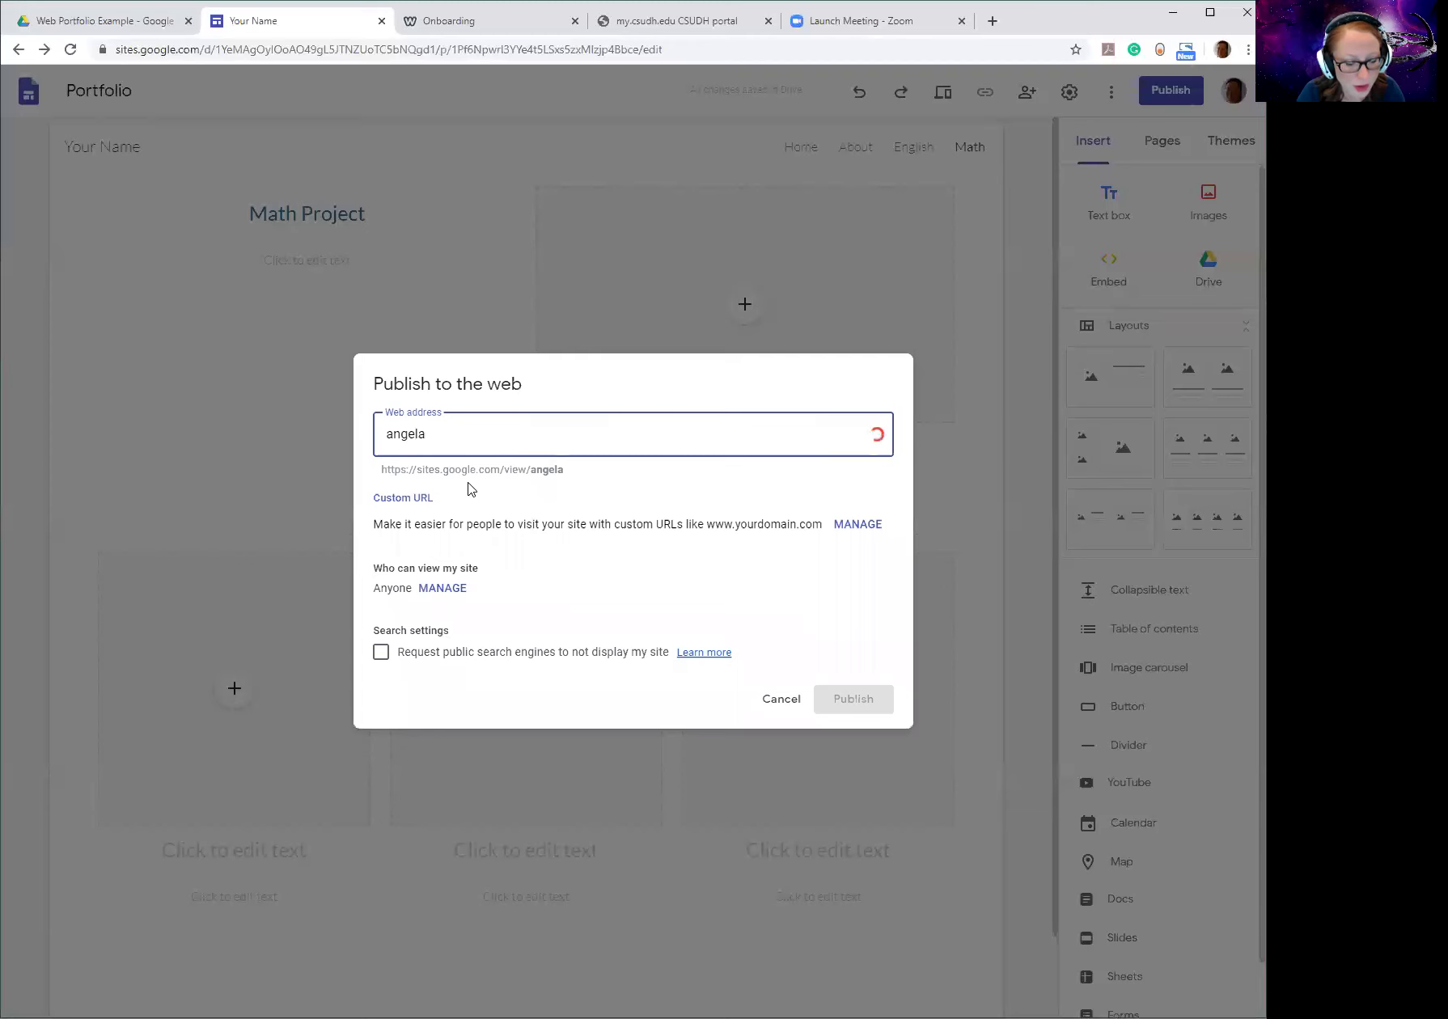
text(macias)
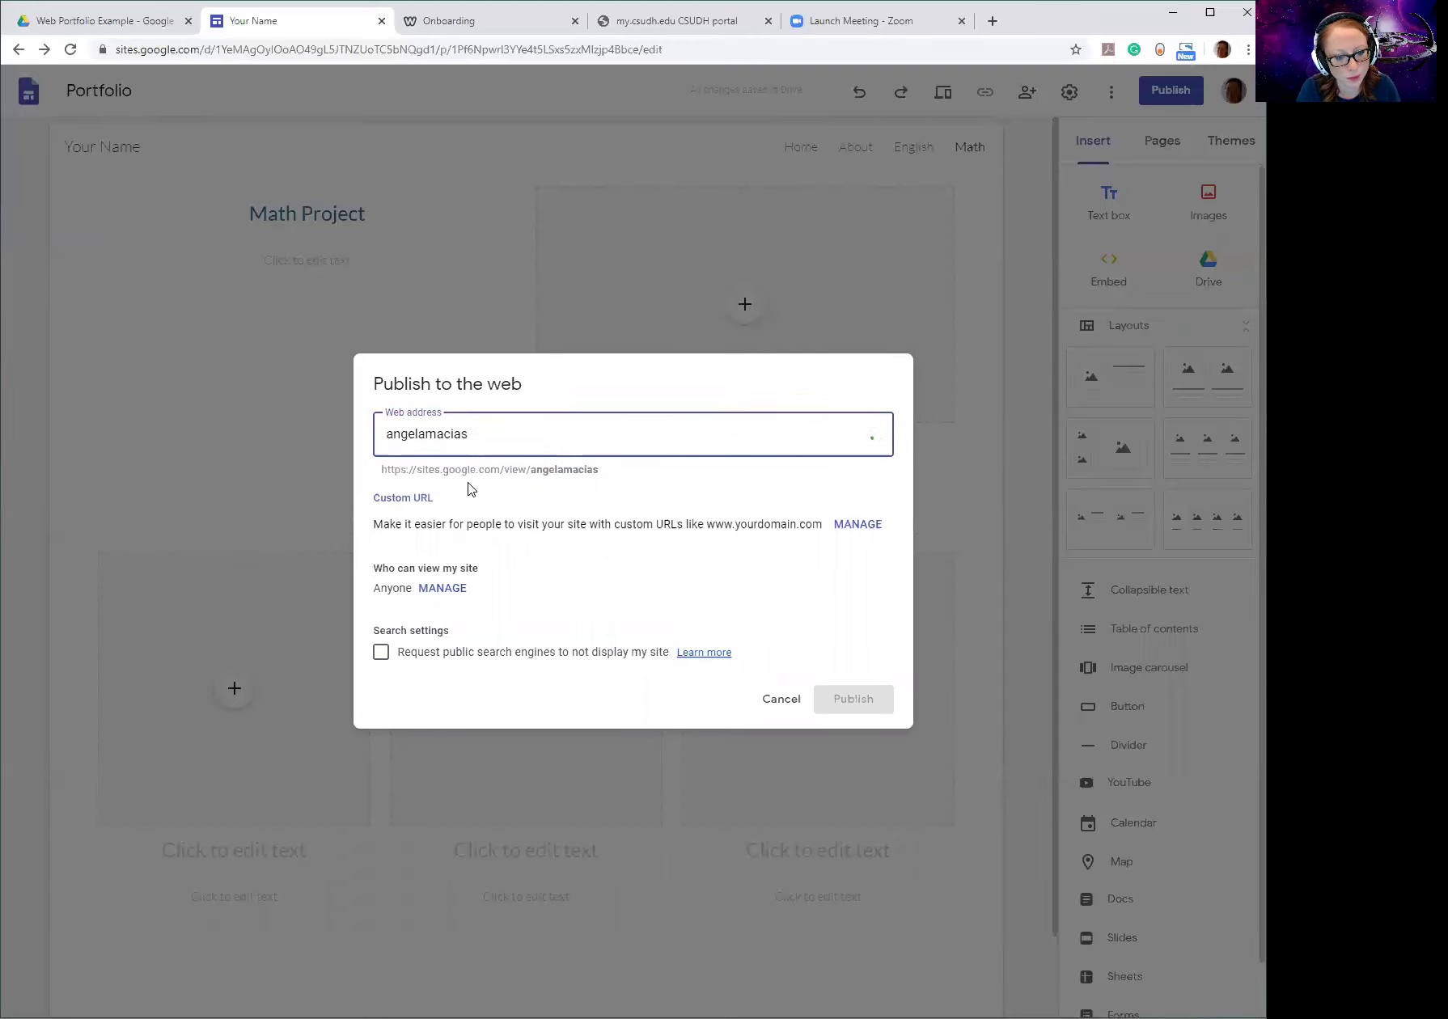
text(portfolio)
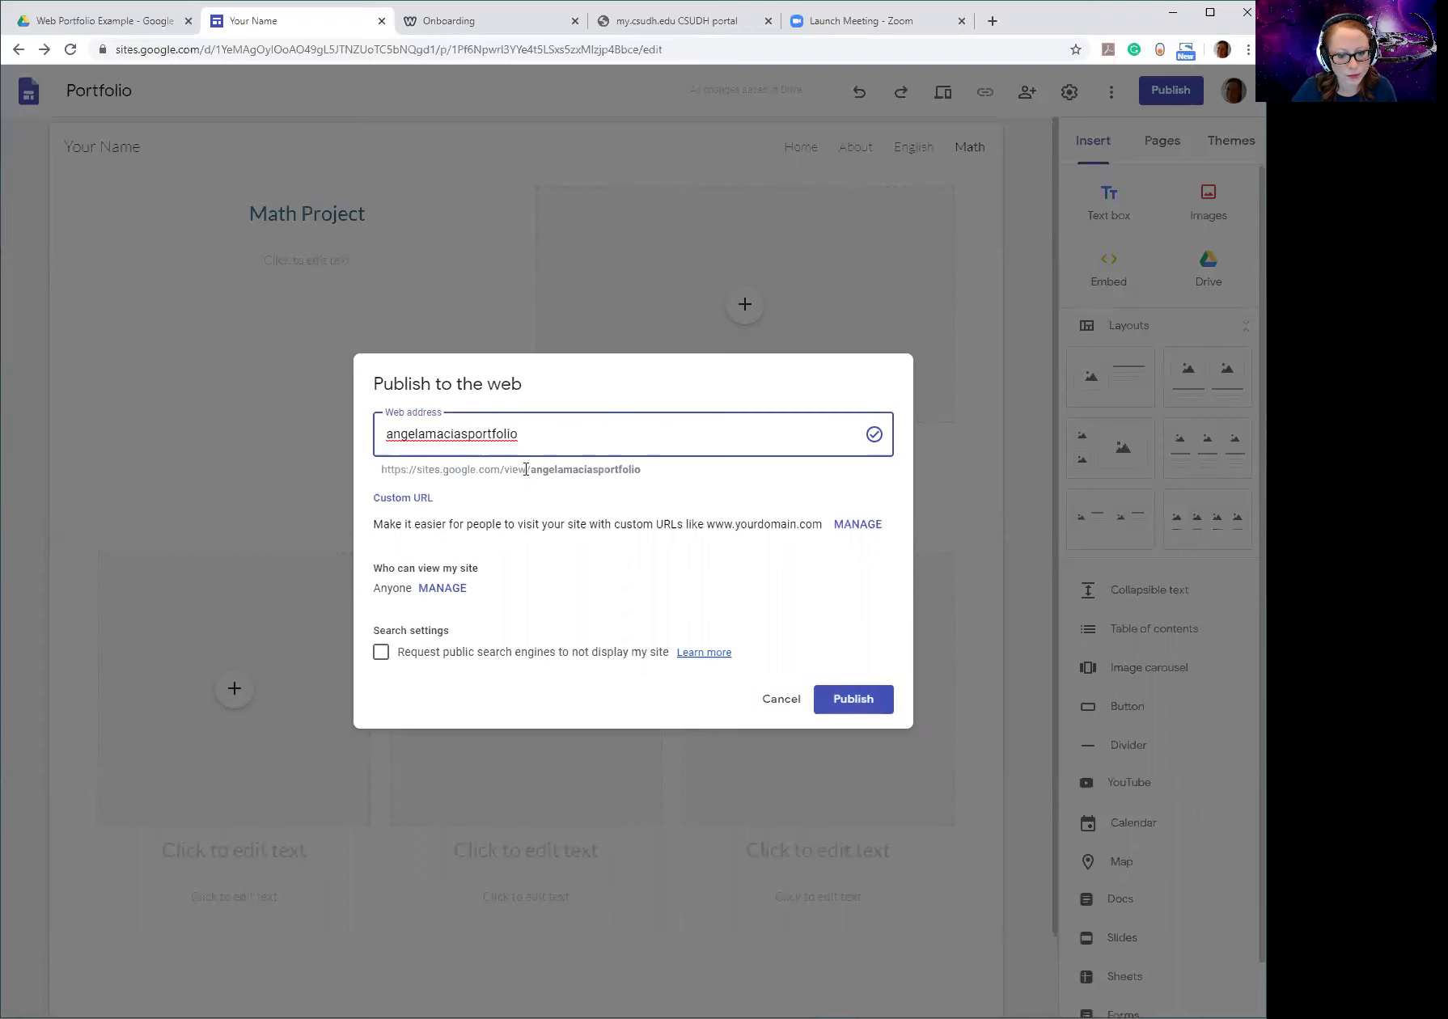
click(847, 704)
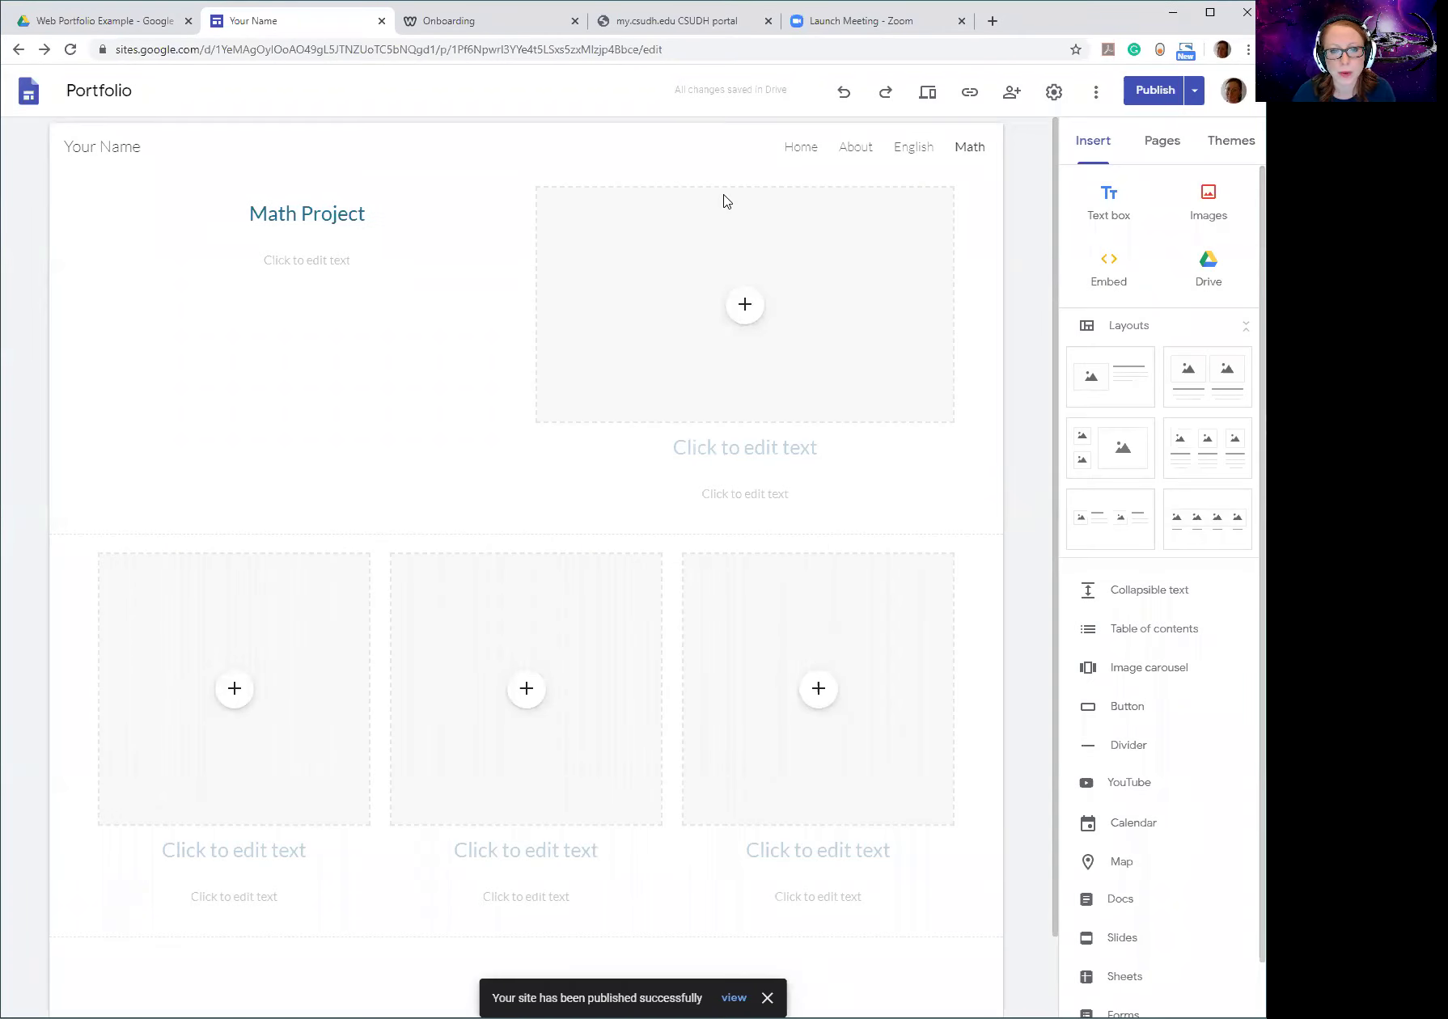
mouse_move(362, 147)
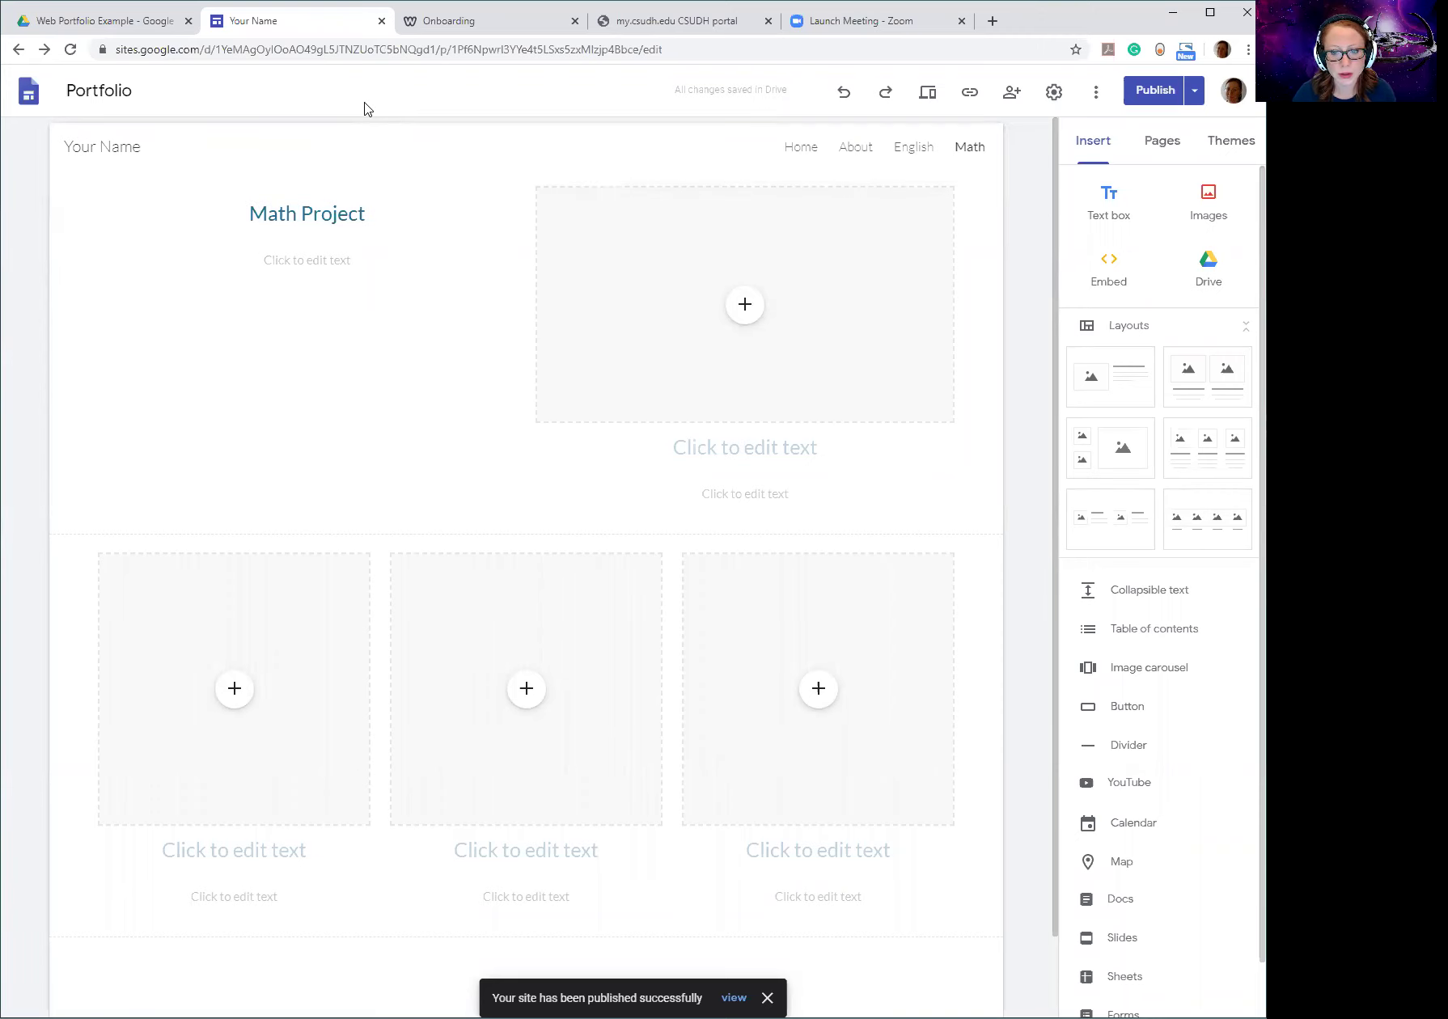
click(388, 50)
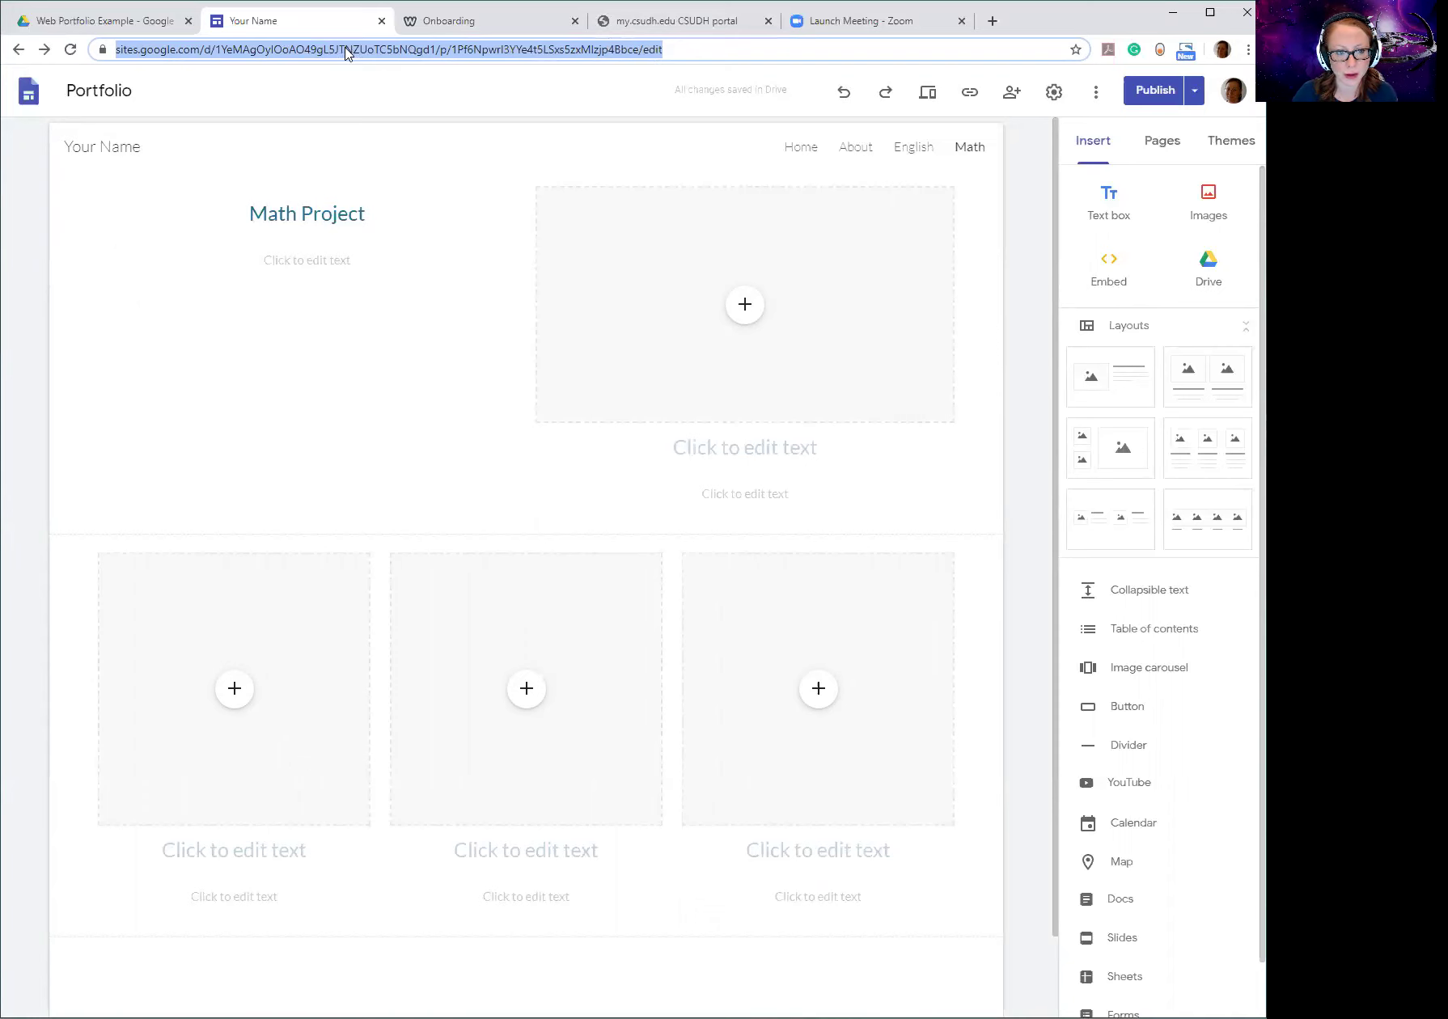
click(369, 133)
click(369, 53)
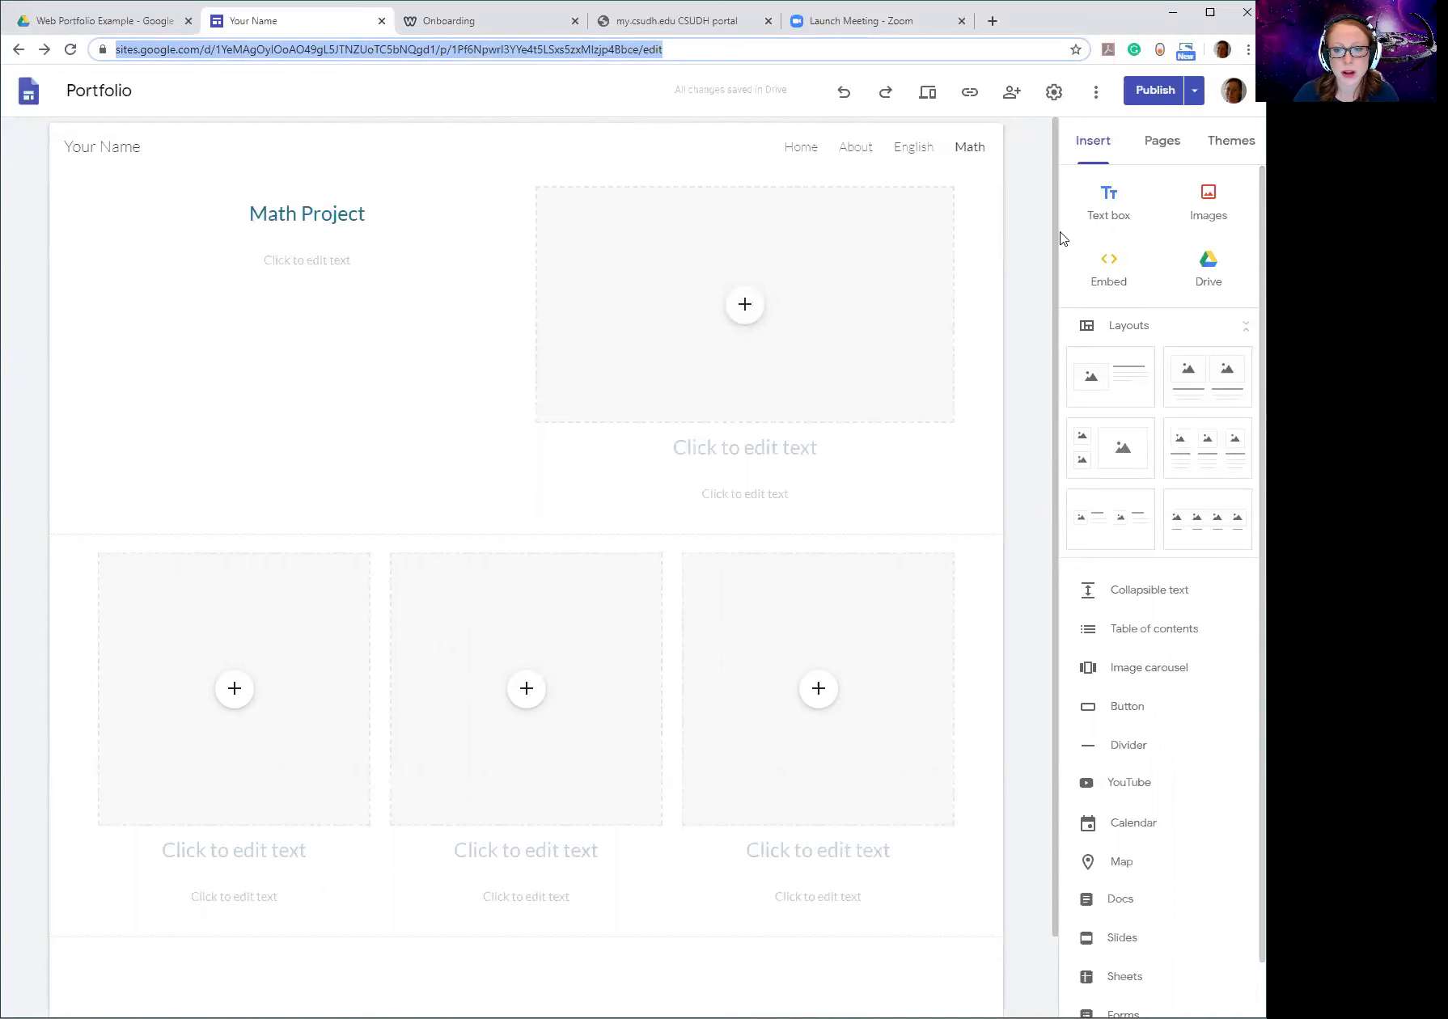
click(1148, 90)
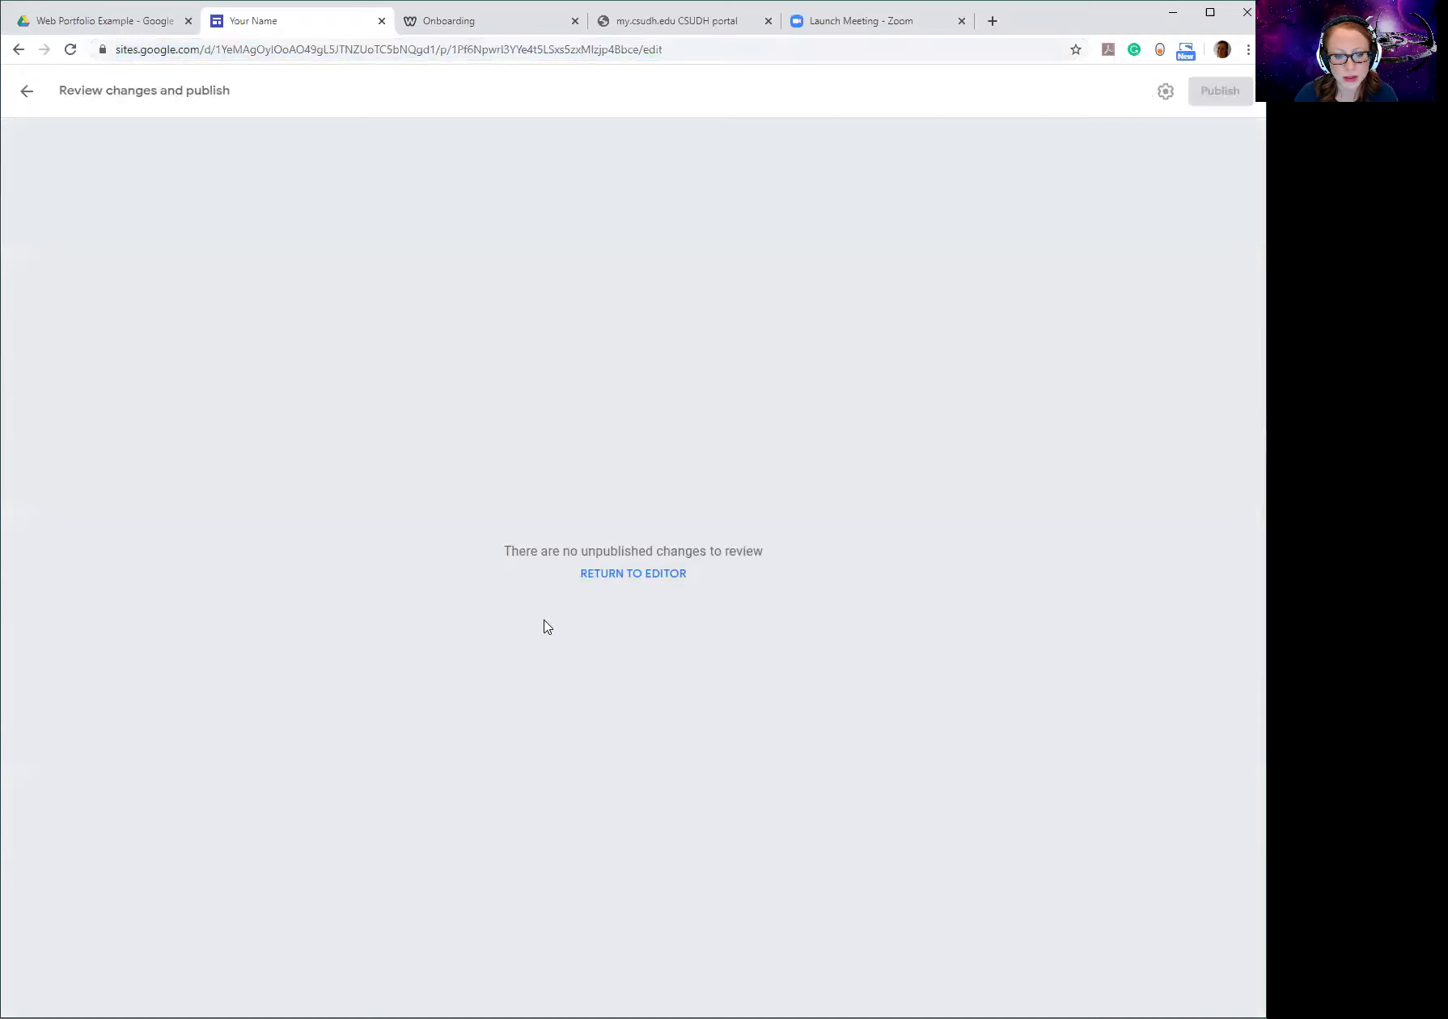
click(615, 580)
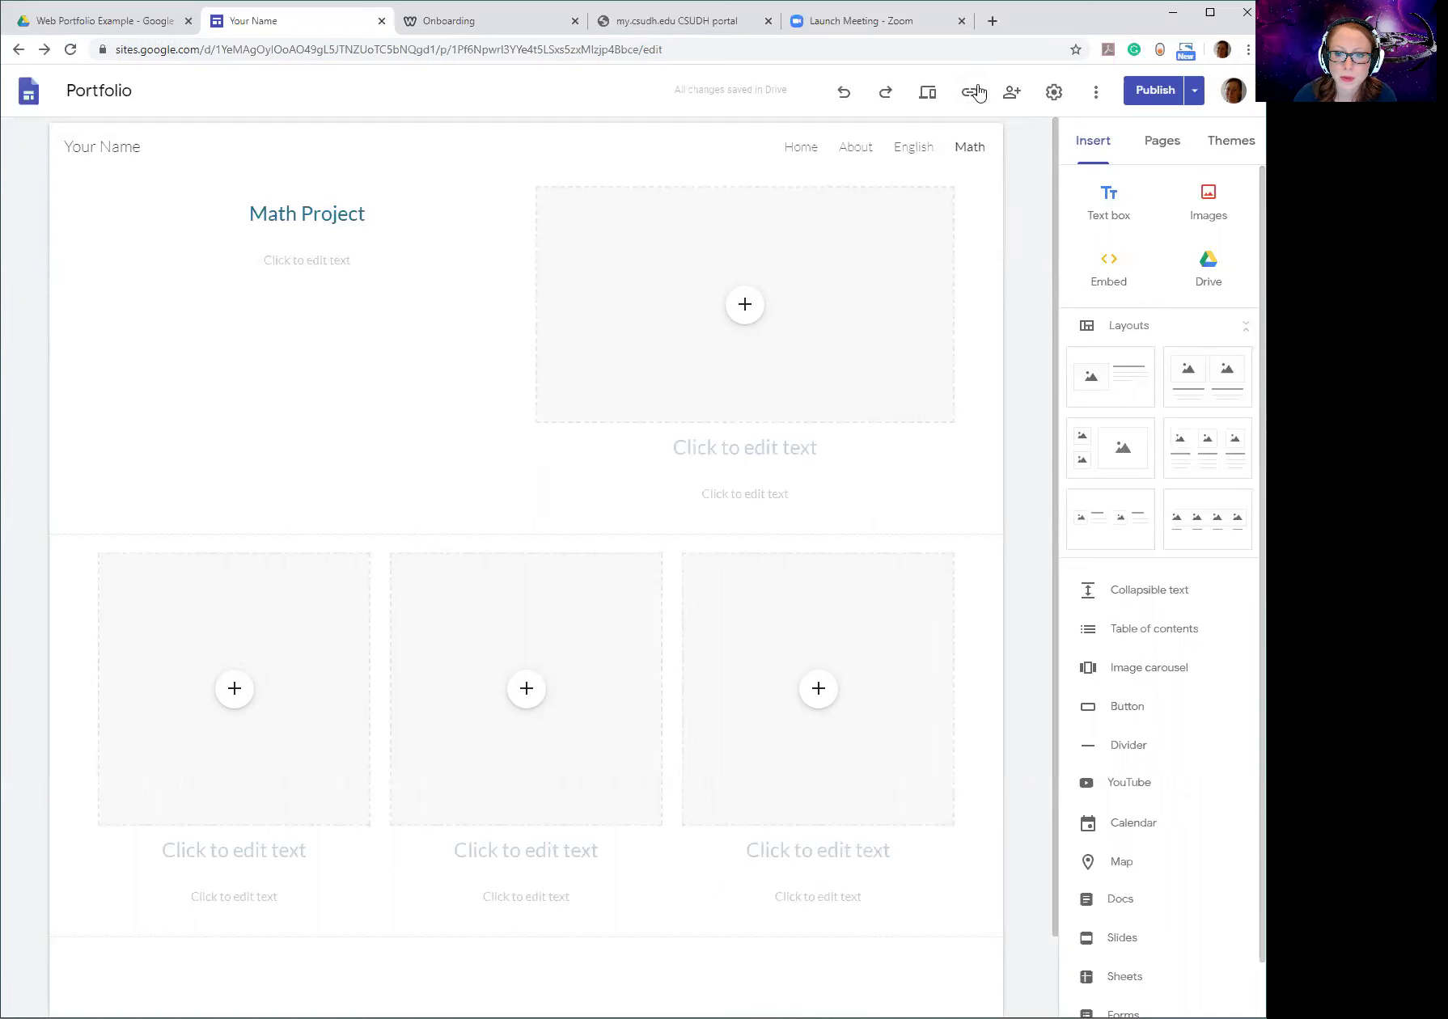
click(968, 94)
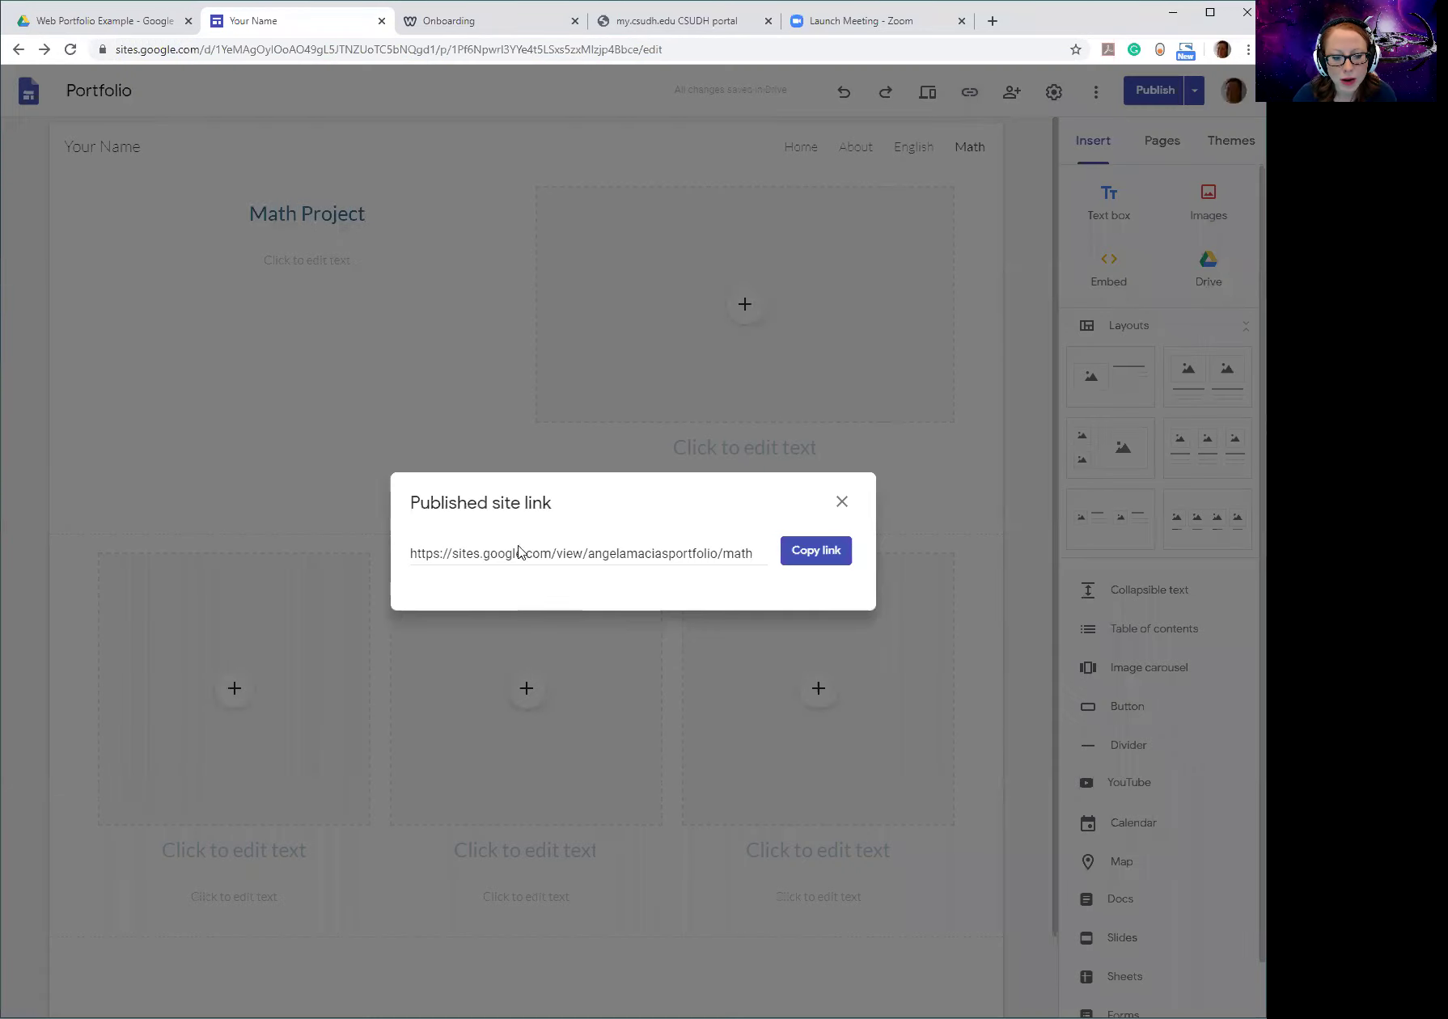
click(526, 559)
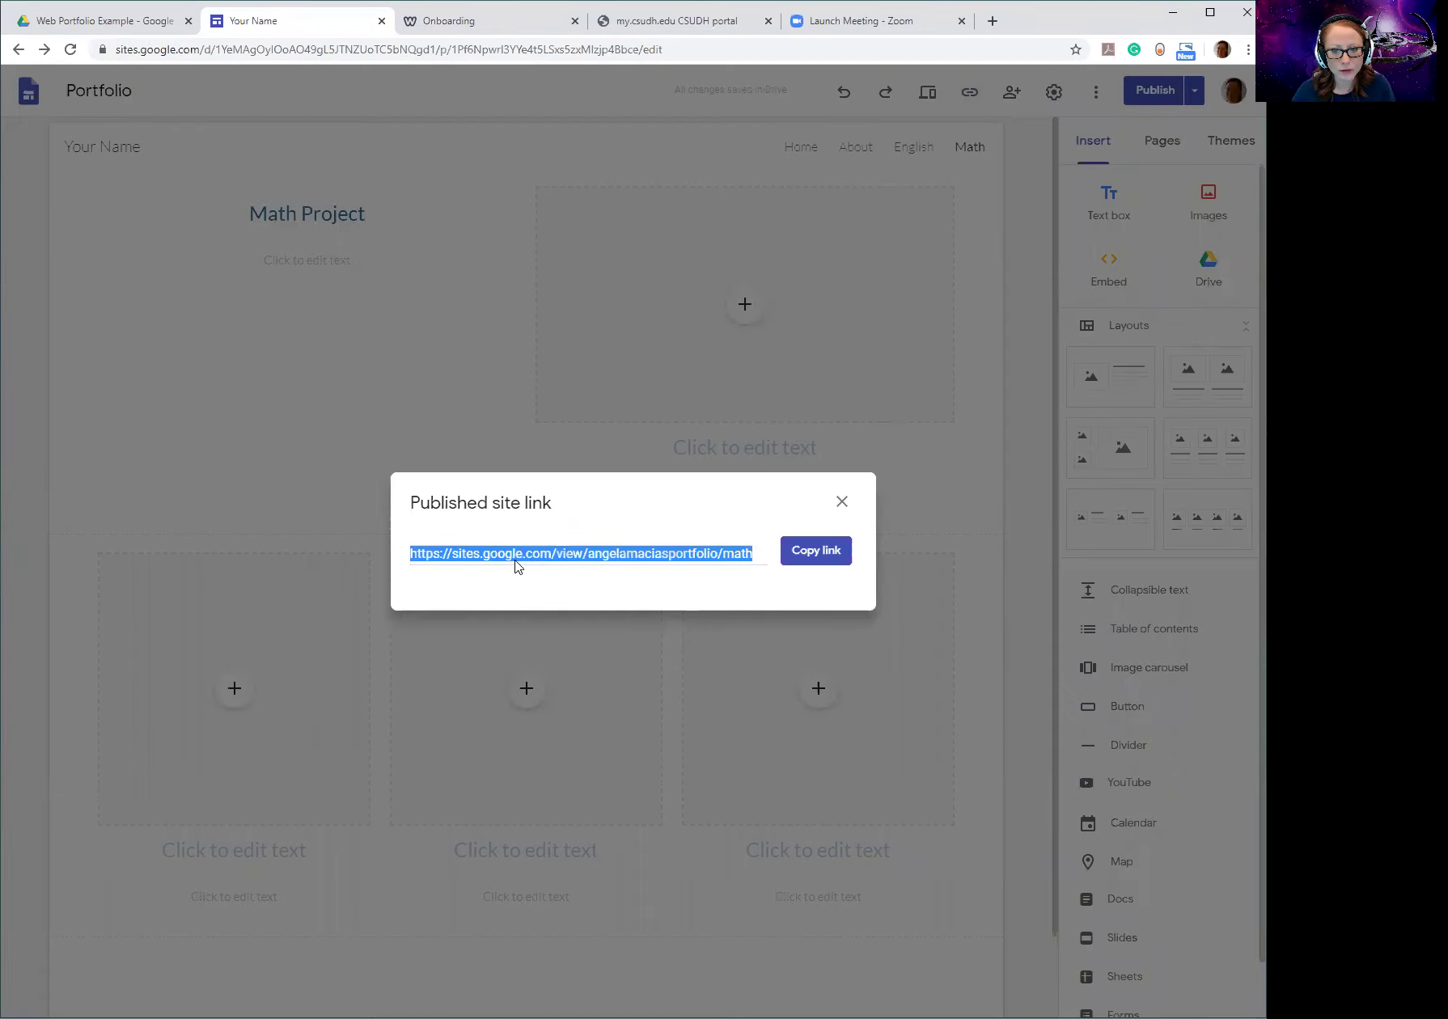
click(841, 501)
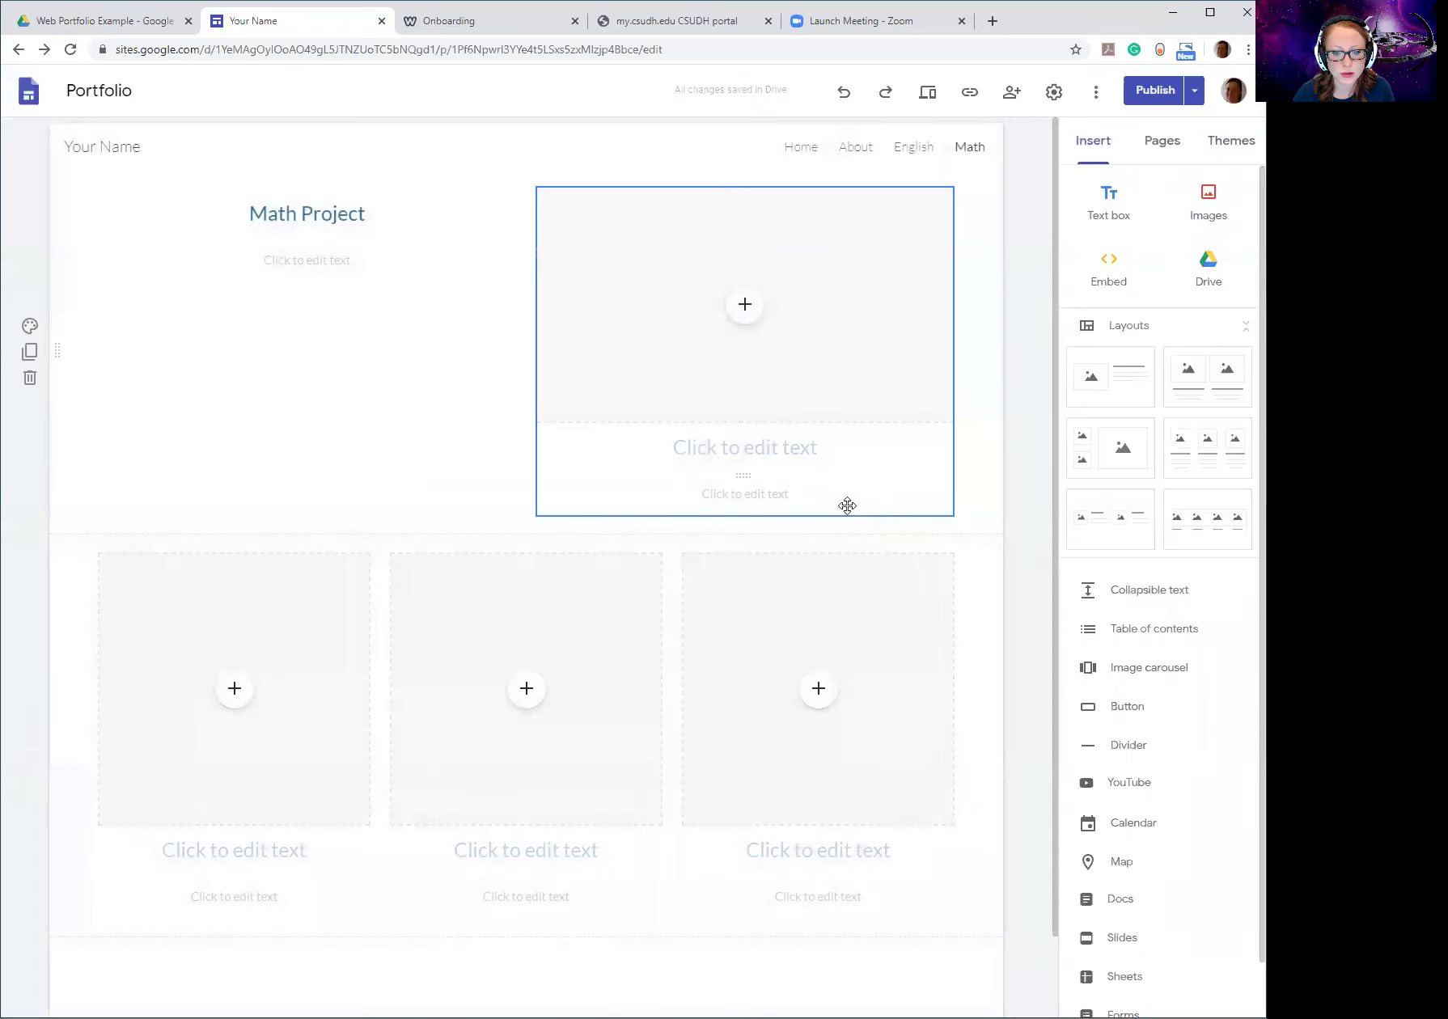
click(969, 93)
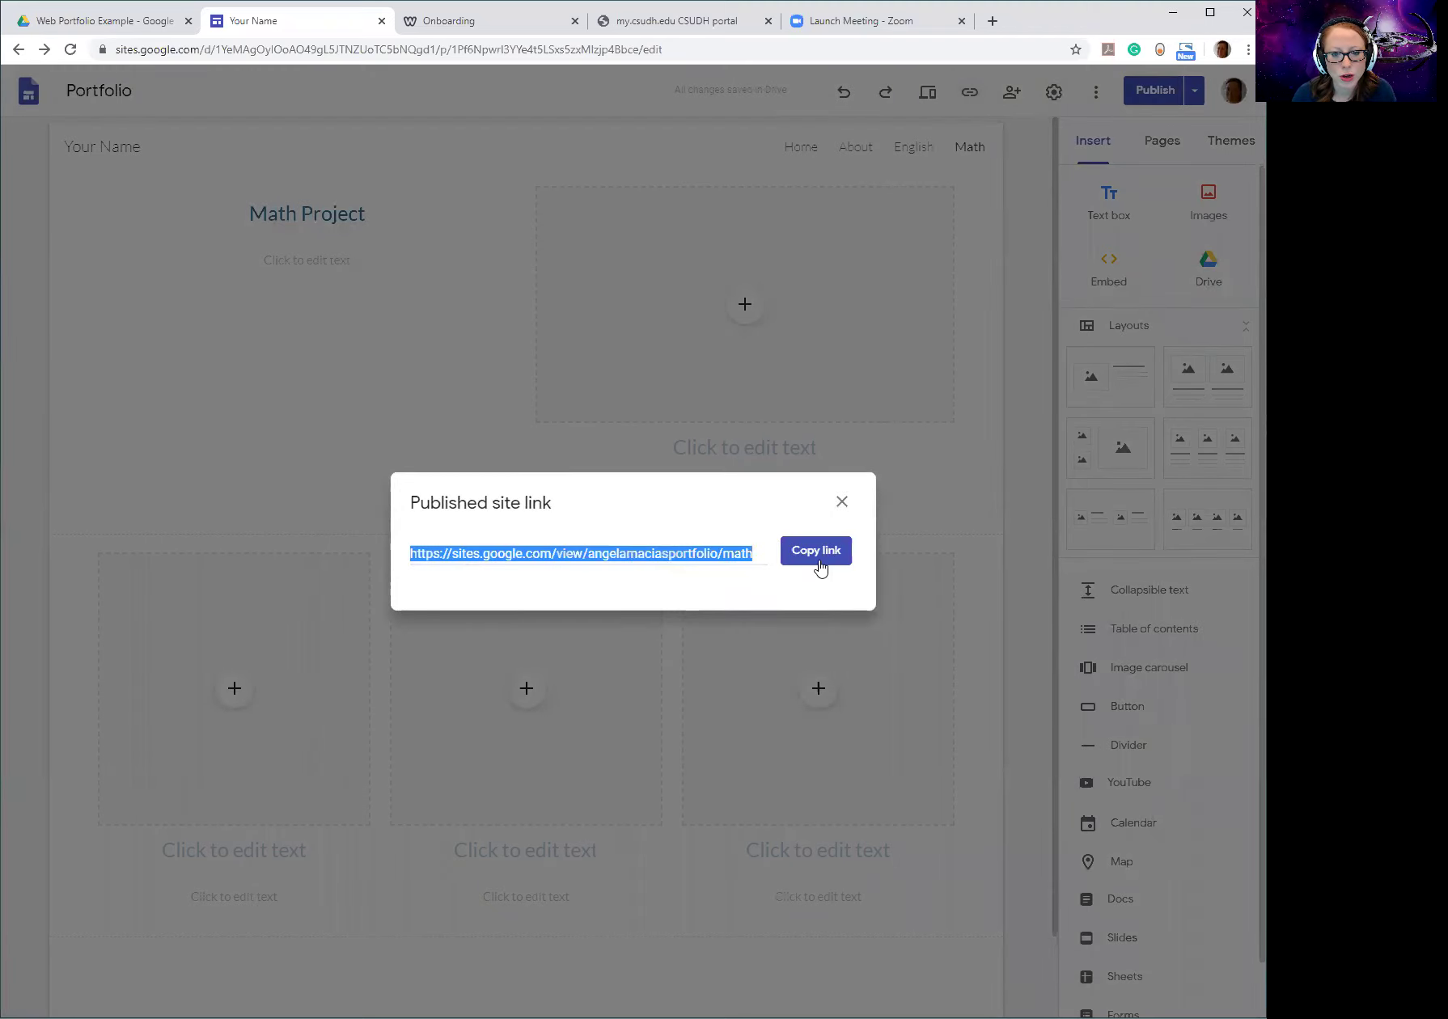
click(841, 501)
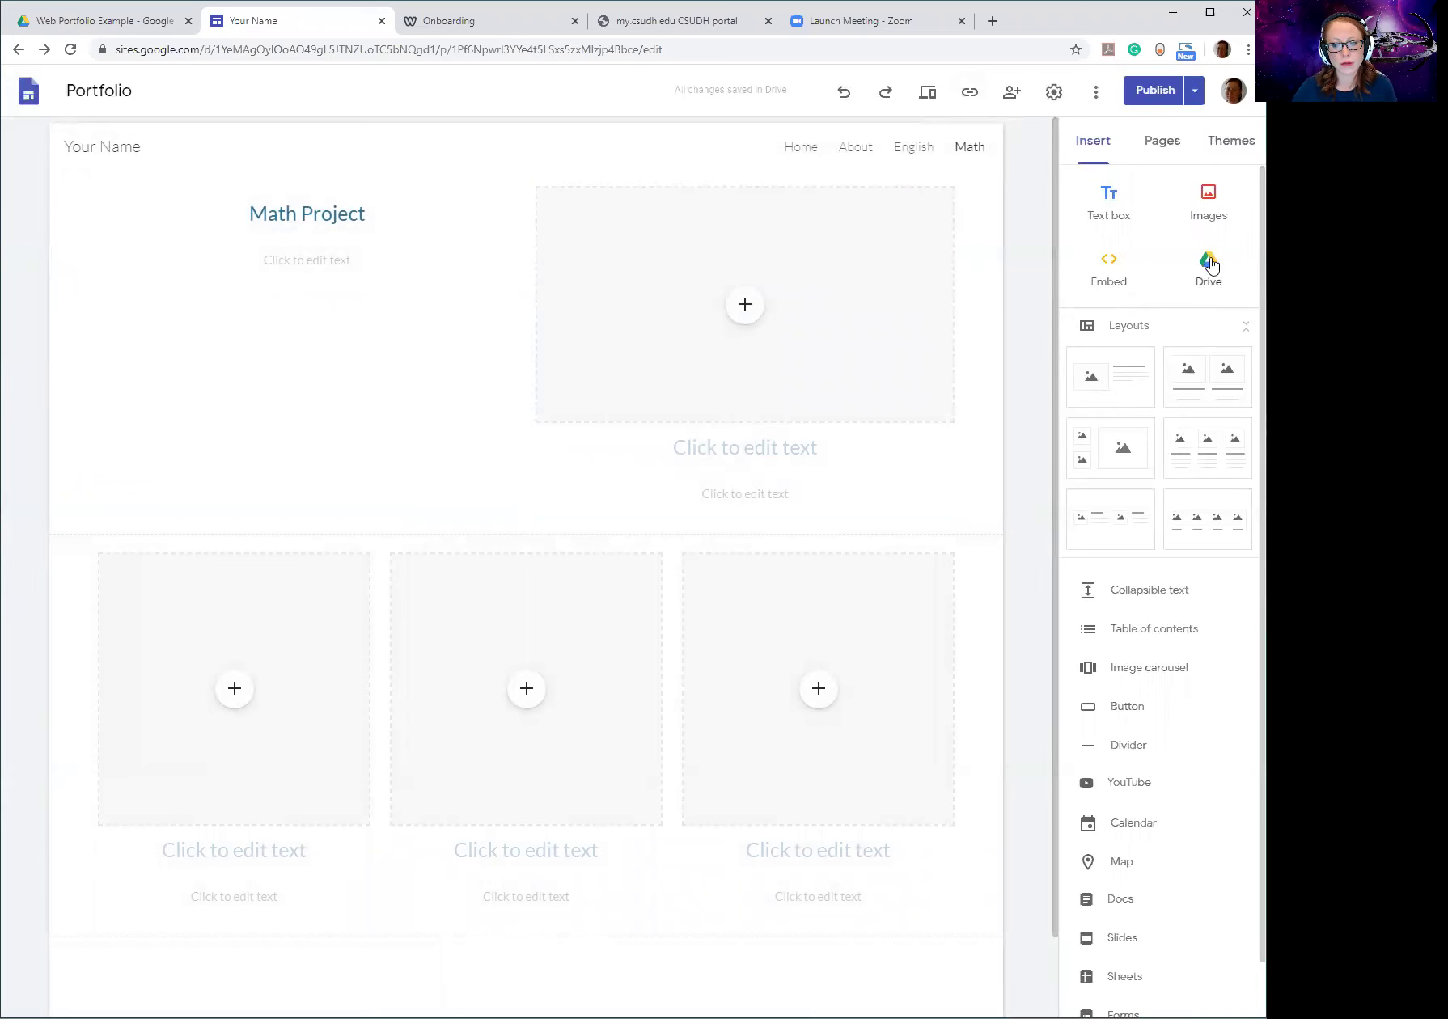
Embed Artifact.pptx from CSUDH > LBS400 > Web Portfolio Example as a new Math page section.
click(1205, 267)
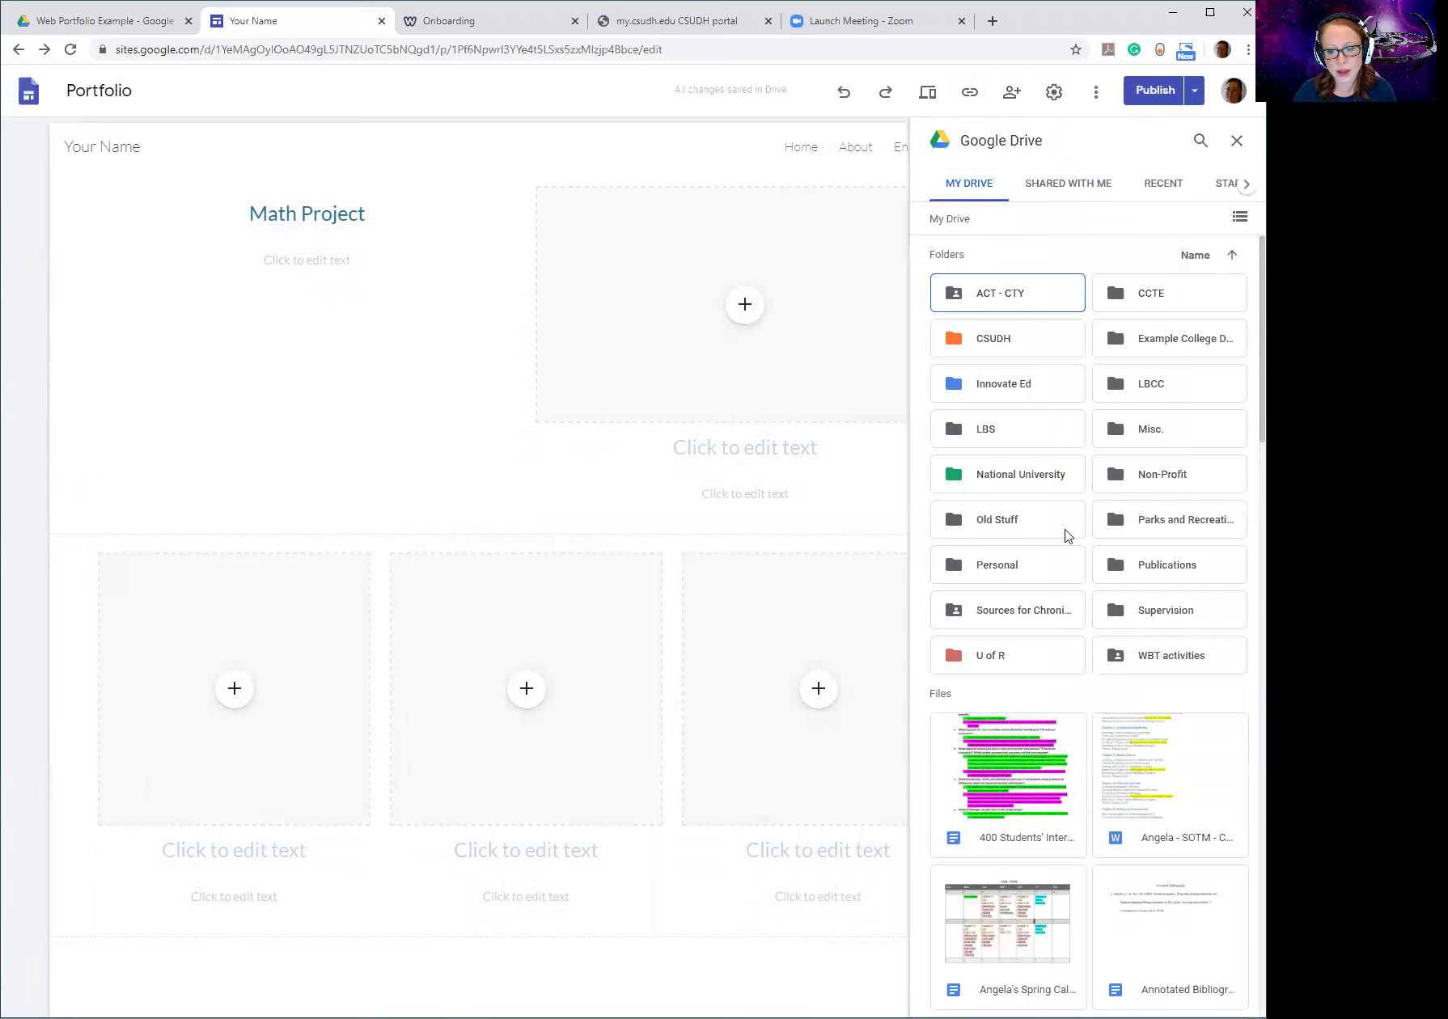
double_click(993, 338)
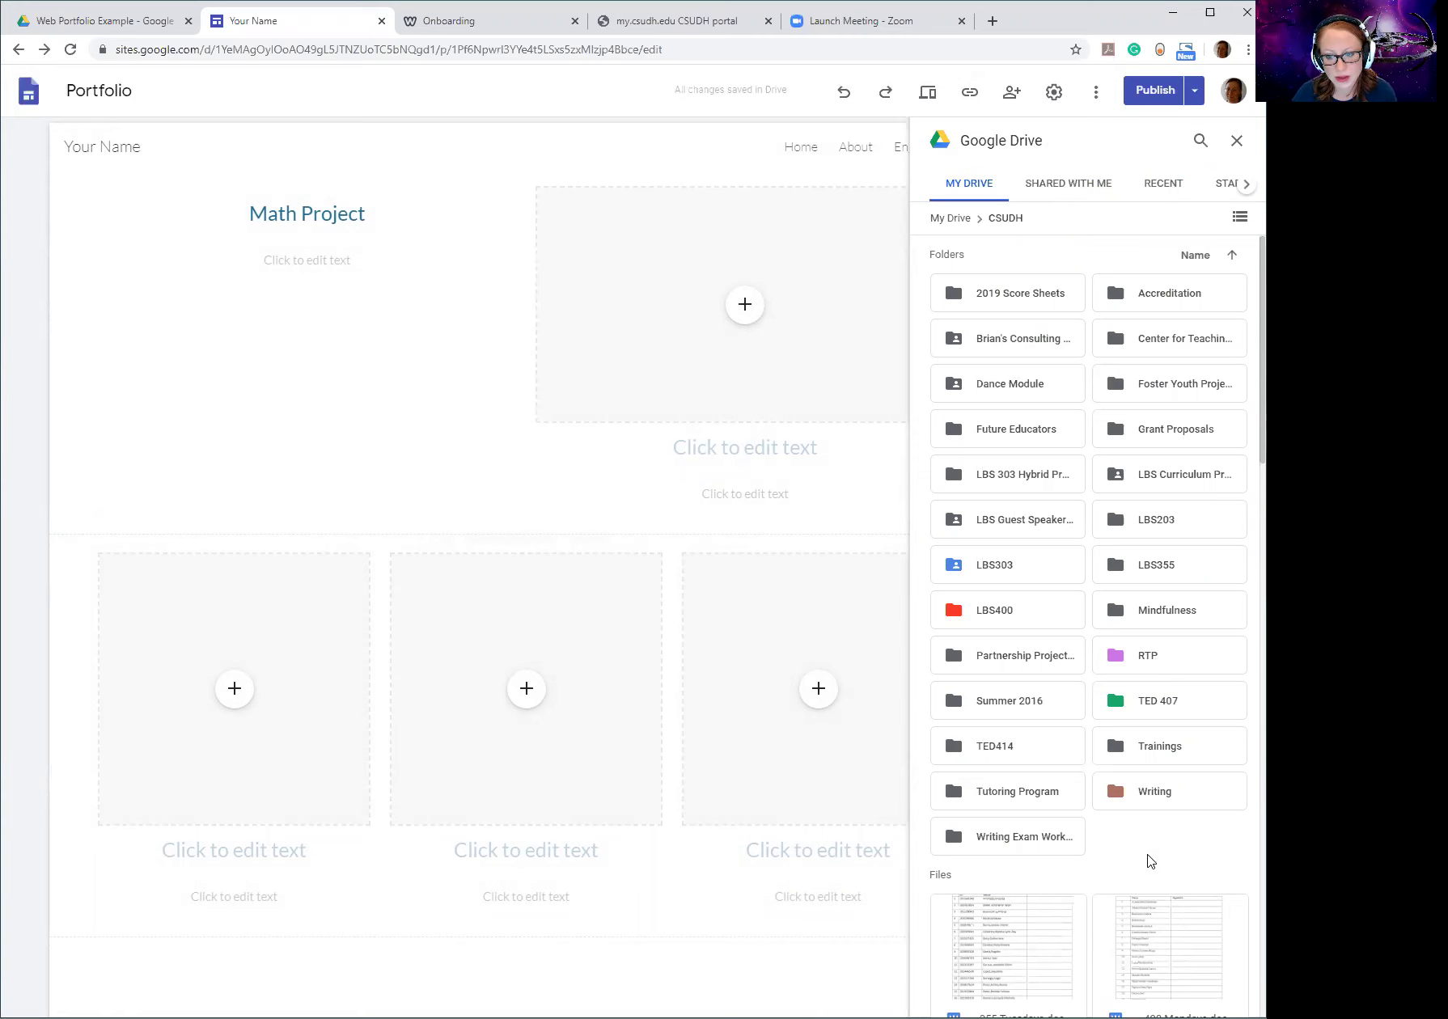
double_click(981, 613)
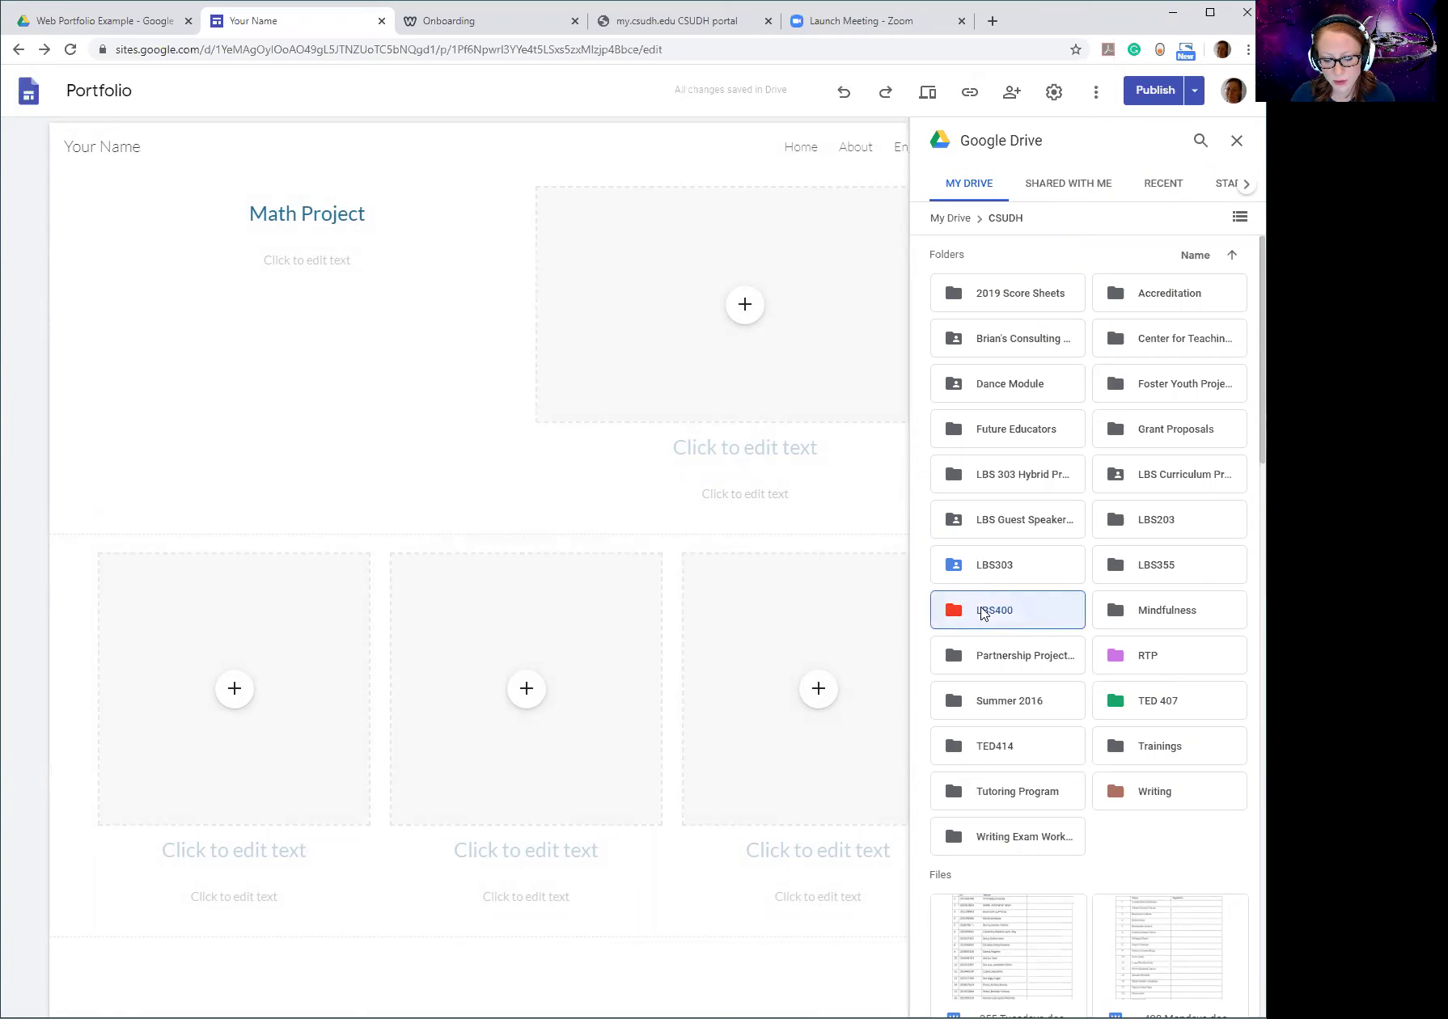
double_click(1166, 391)
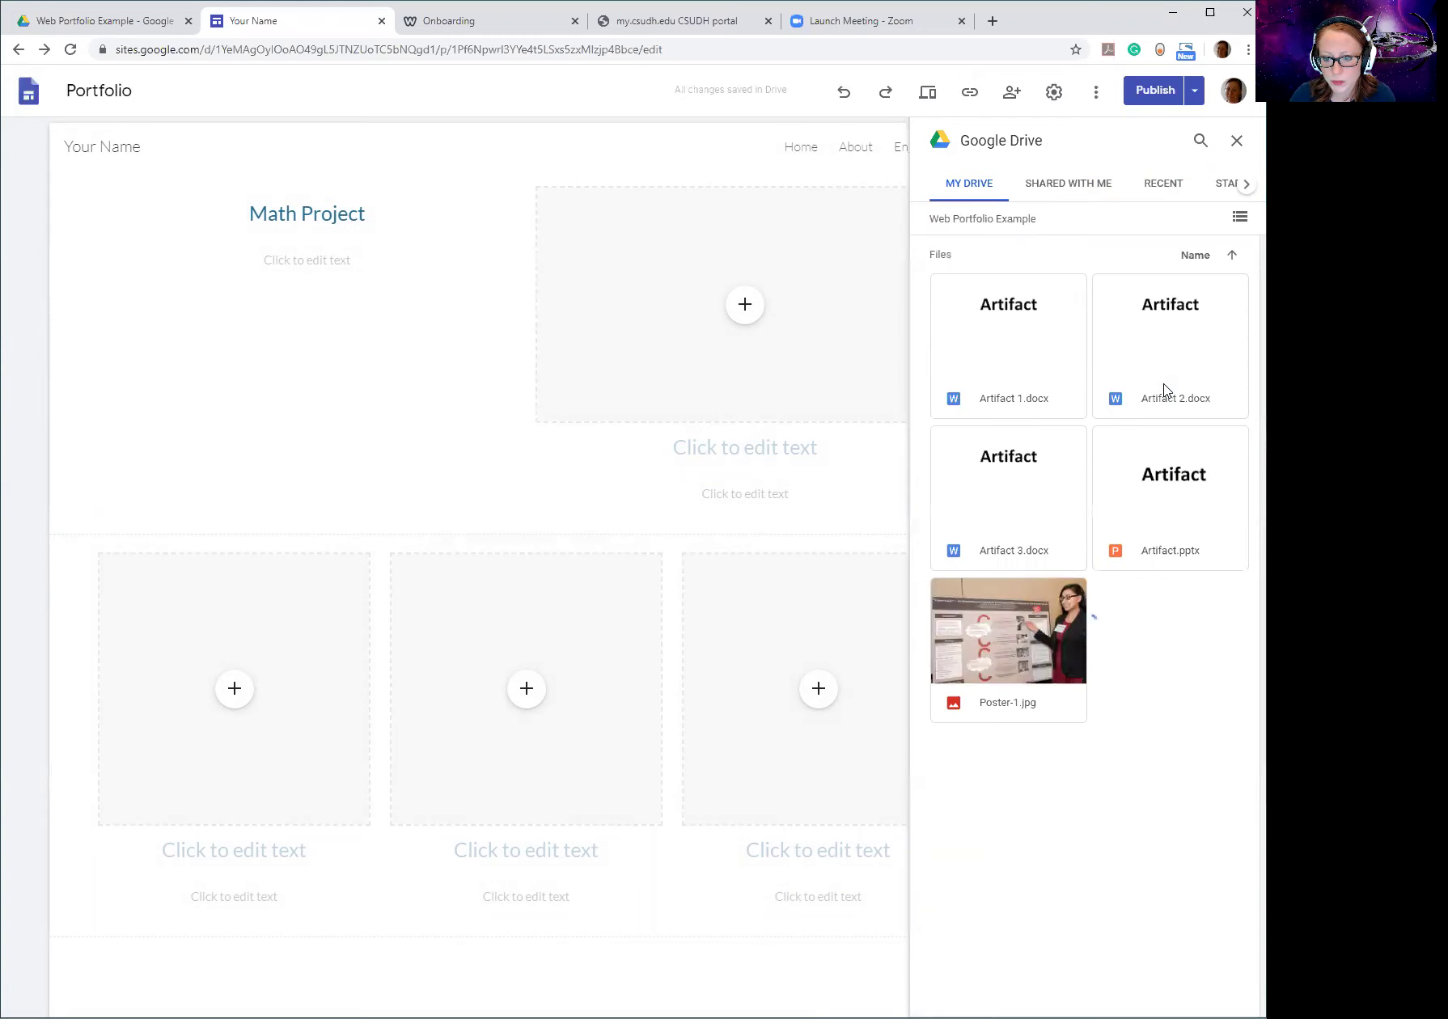
click(1202, 494)
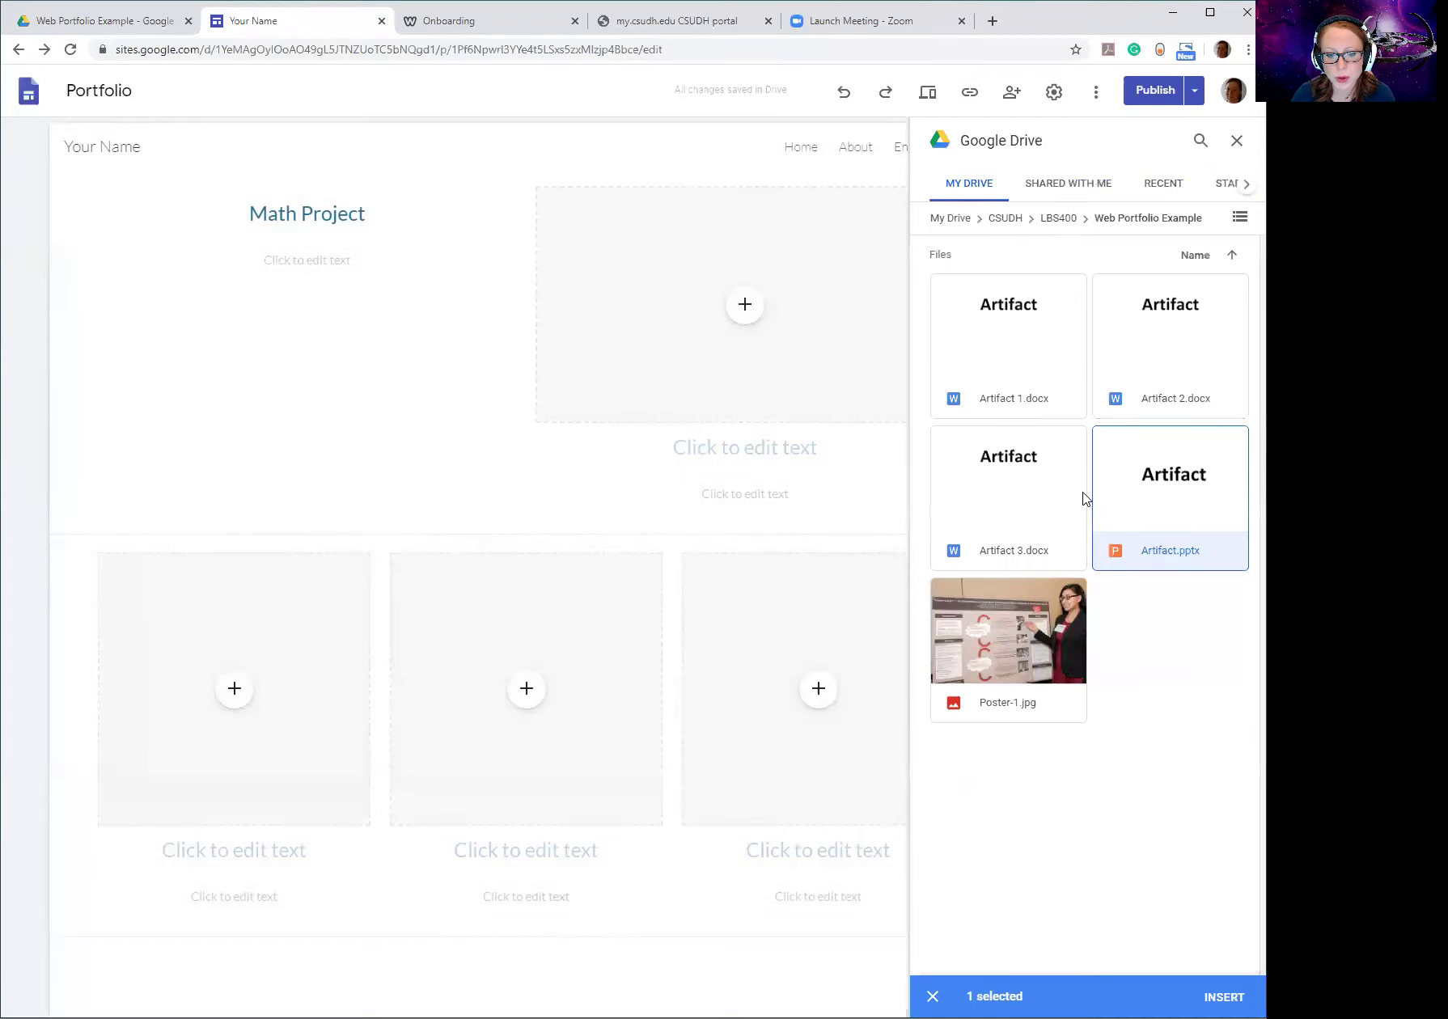
click(1202, 995)
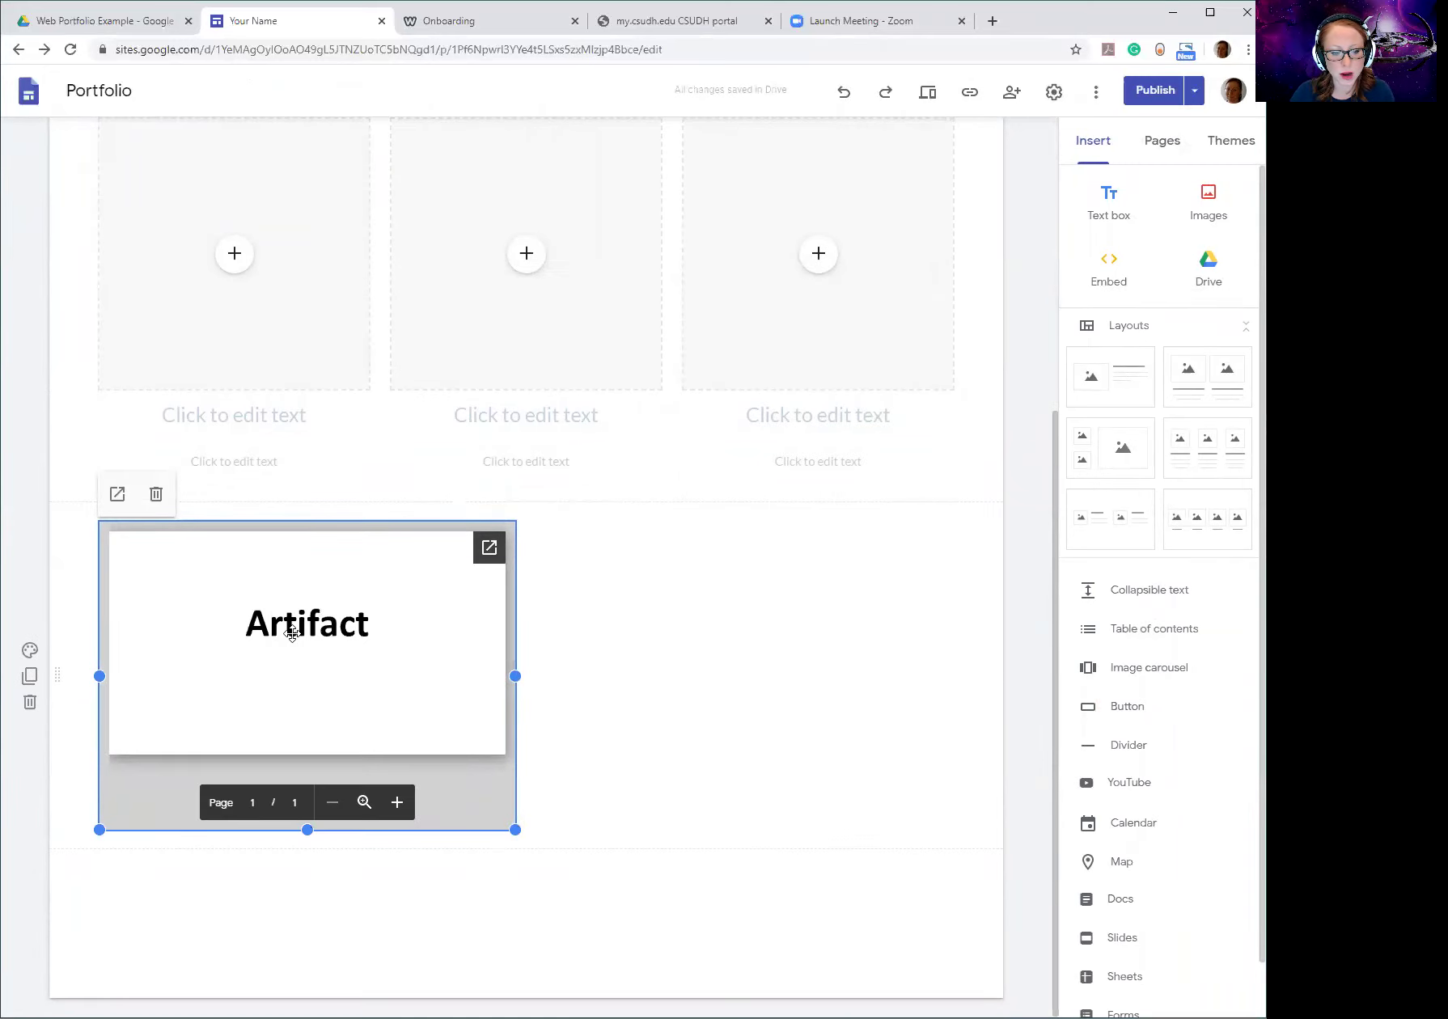
click(726, 710)
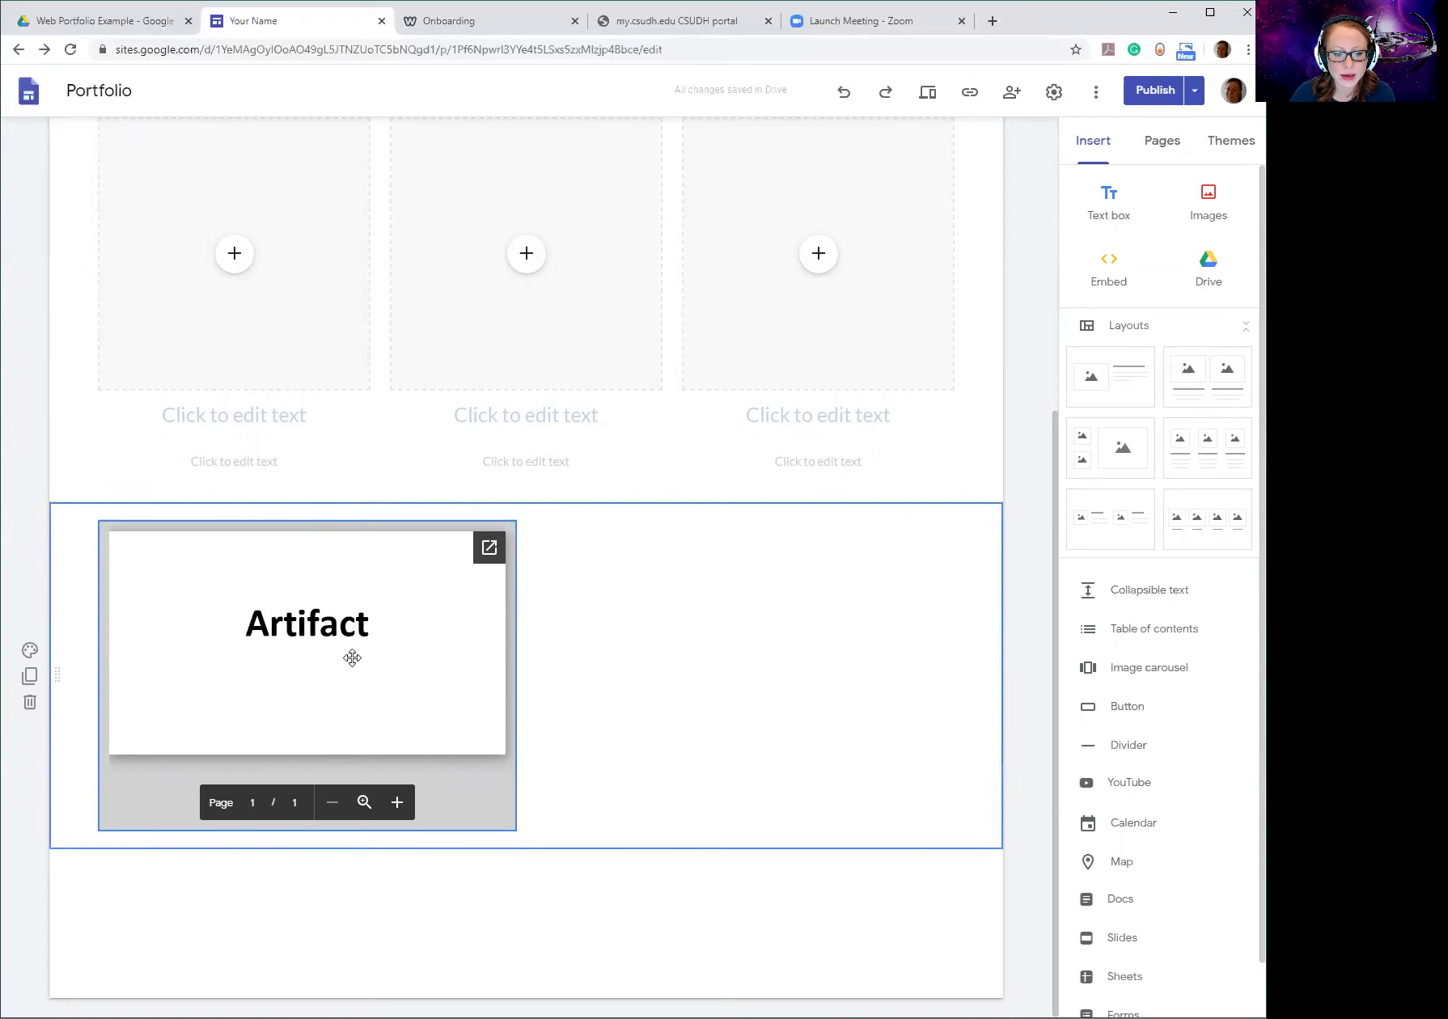
scroll(343, 624, up, 5)
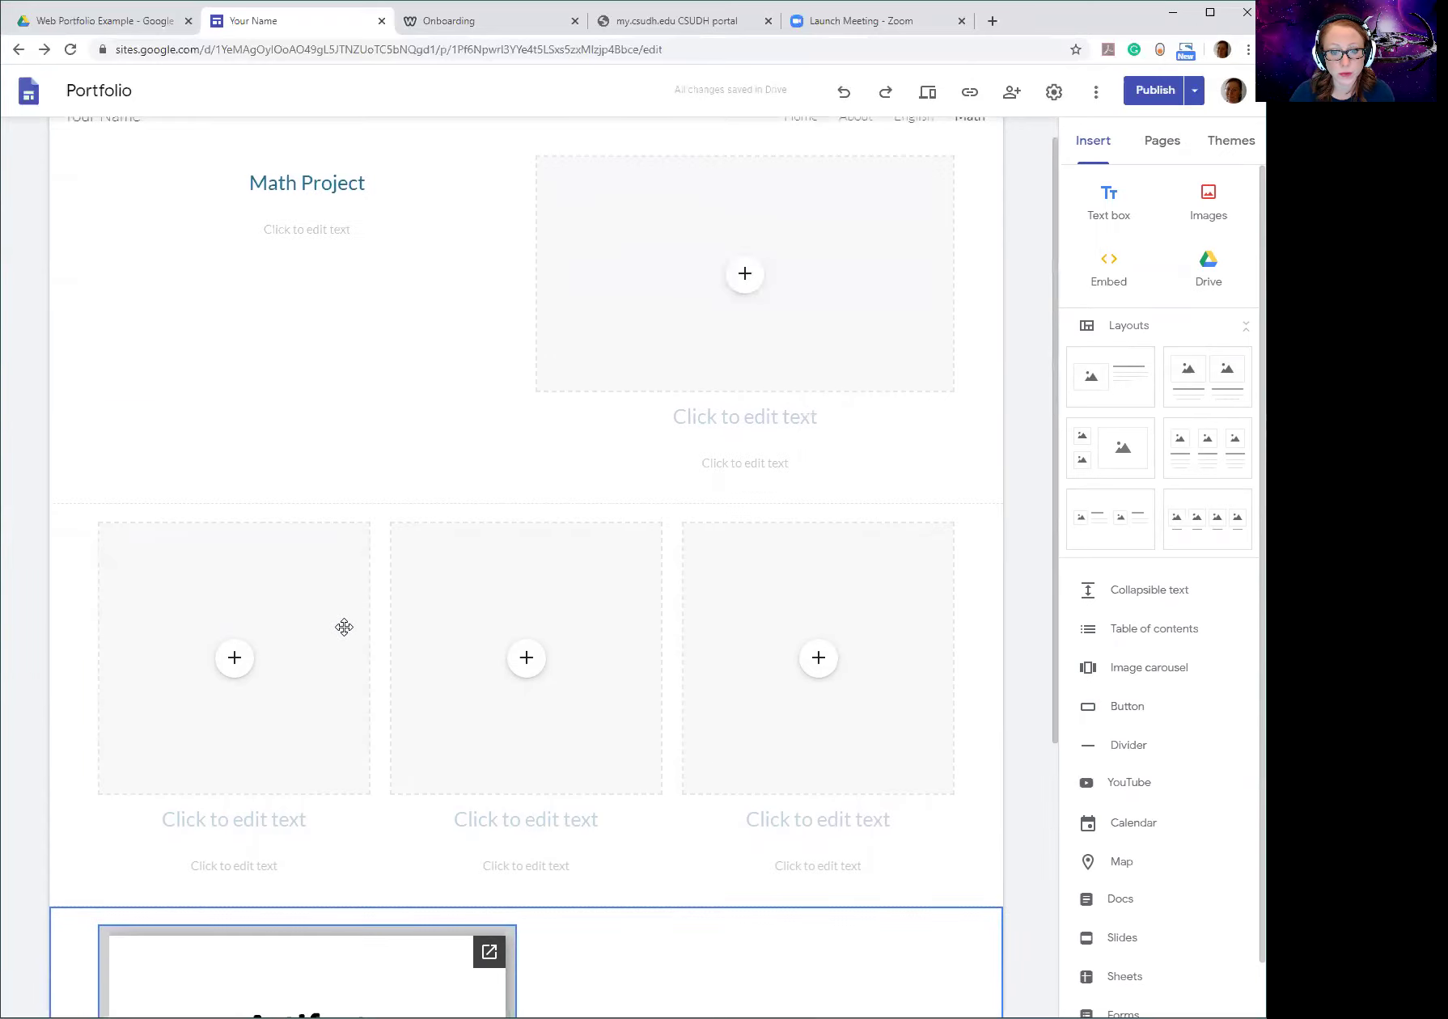
scroll(343, 625, down, 5)
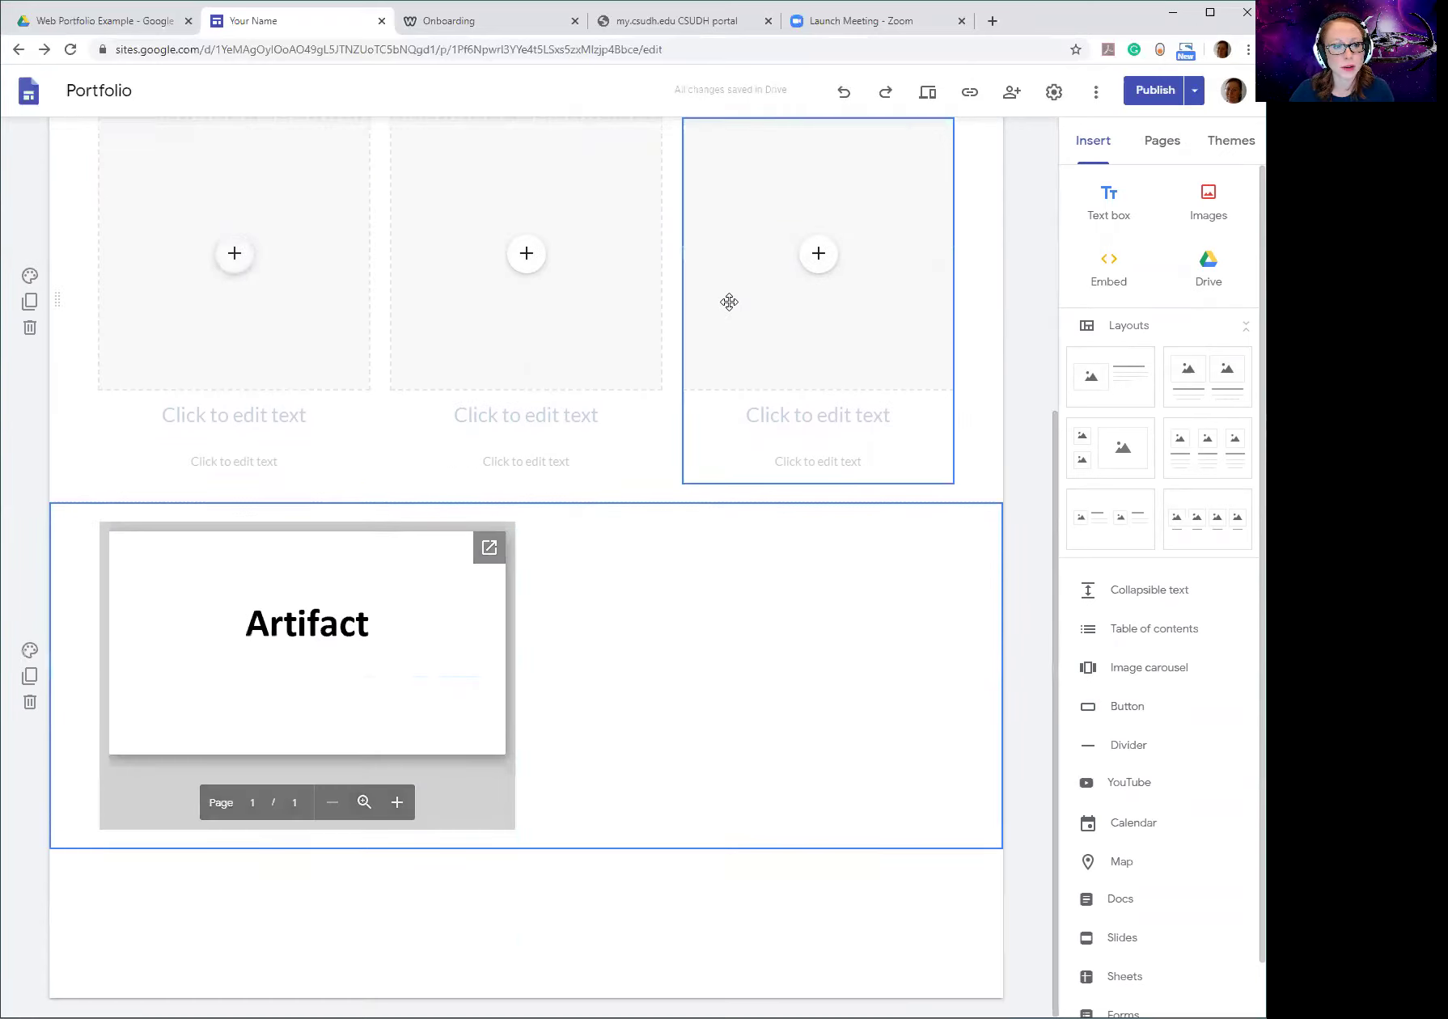
click(105, 20)
click(336, 254)
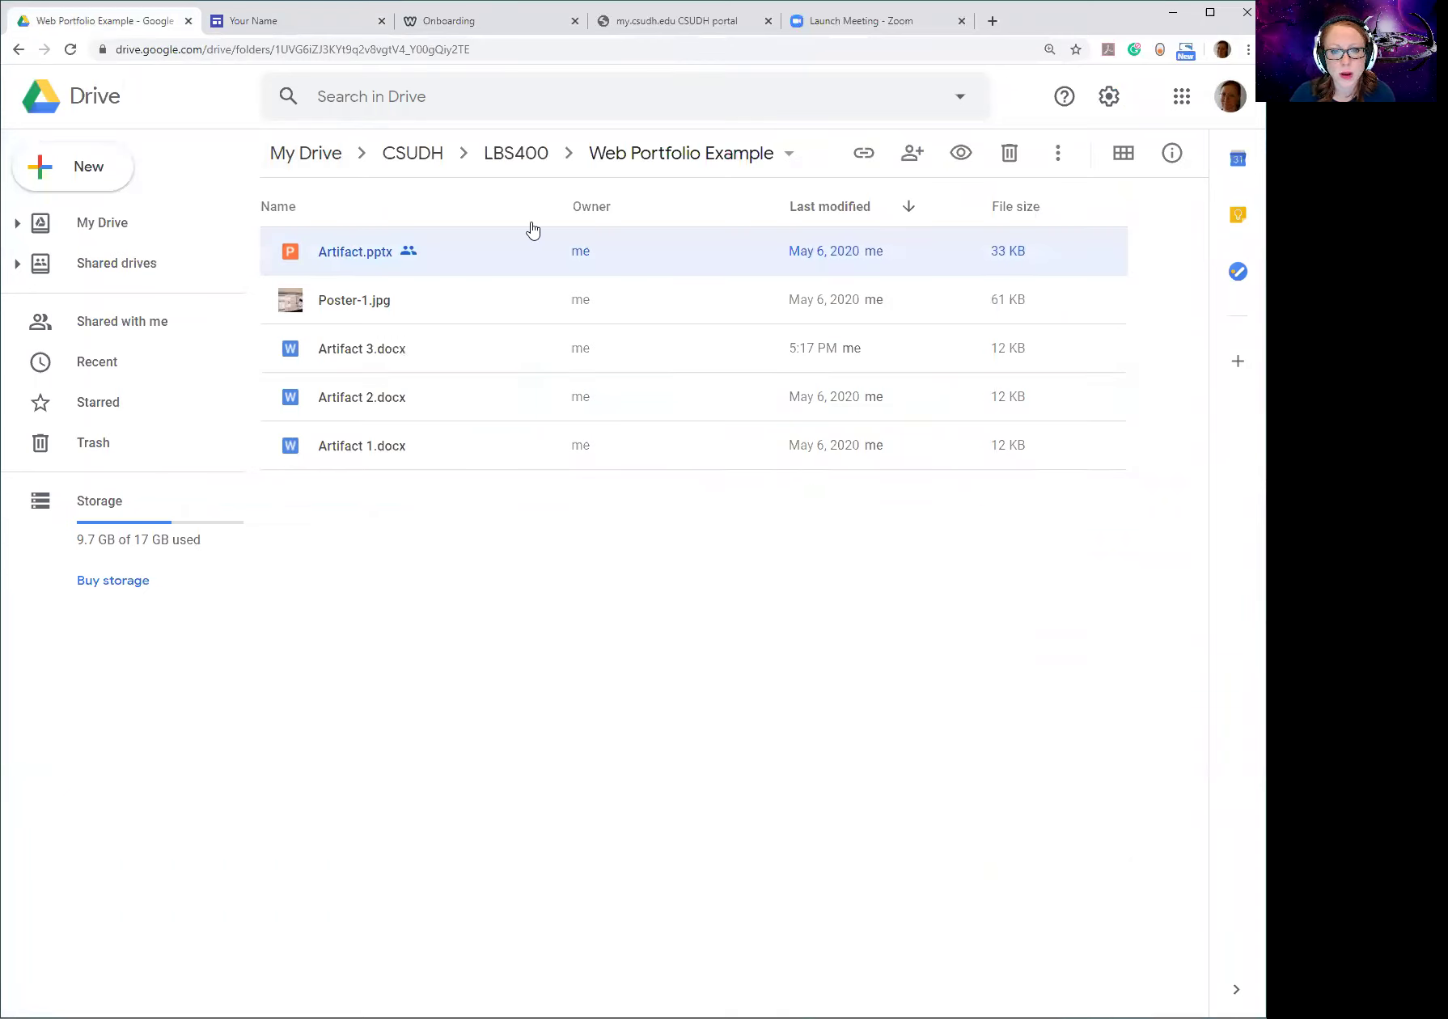
click(911, 156)
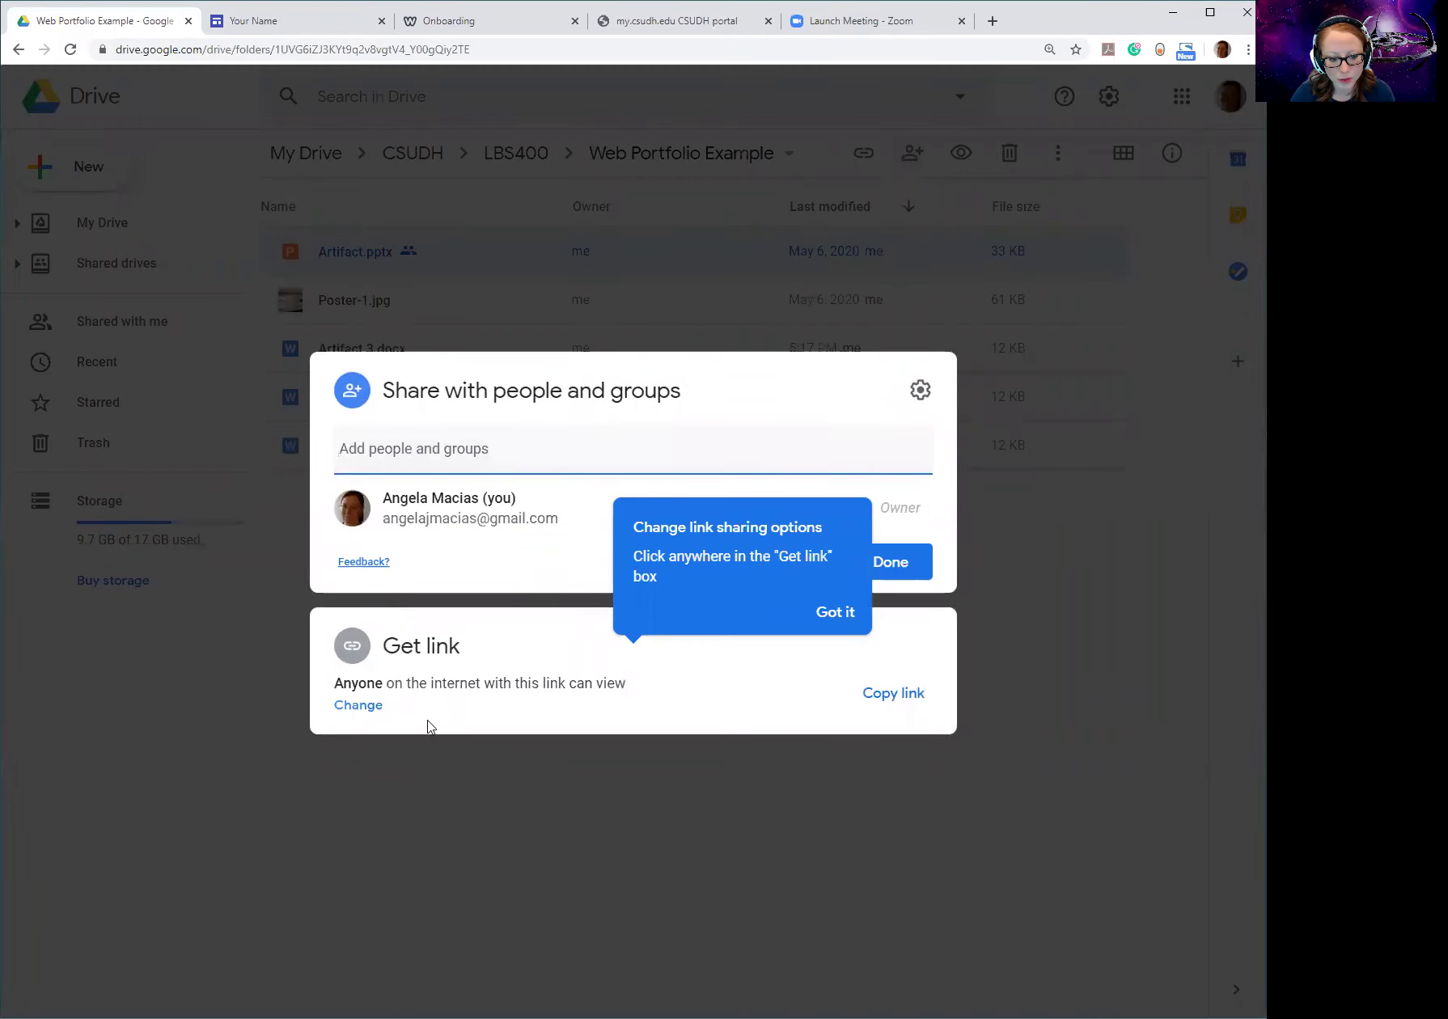
click(892, 795)
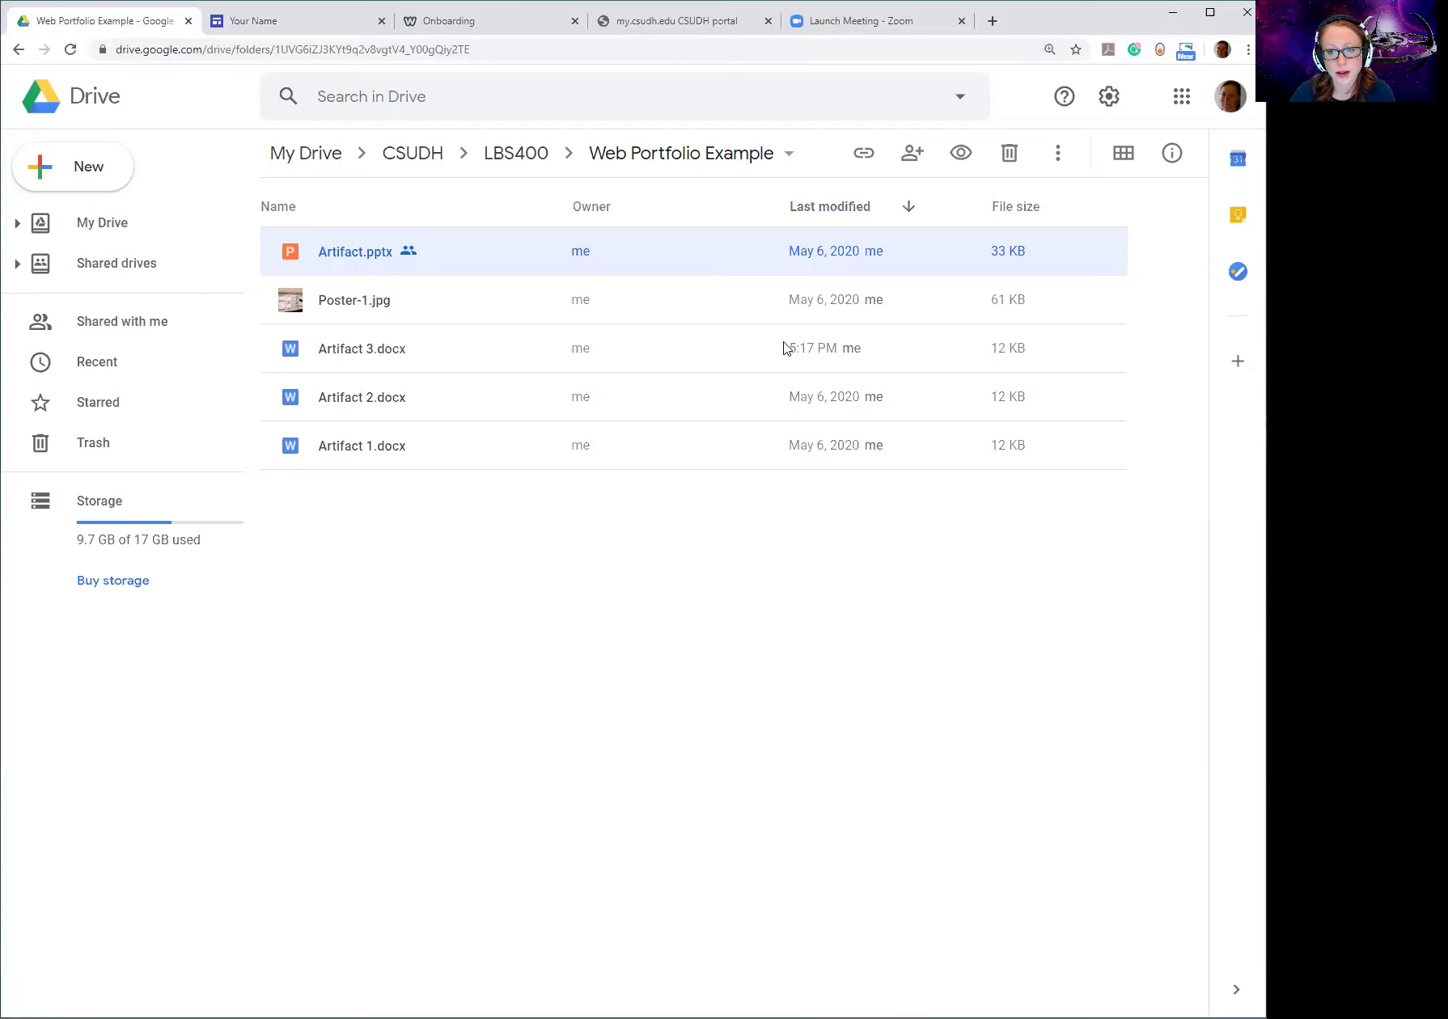
click(278, 22)
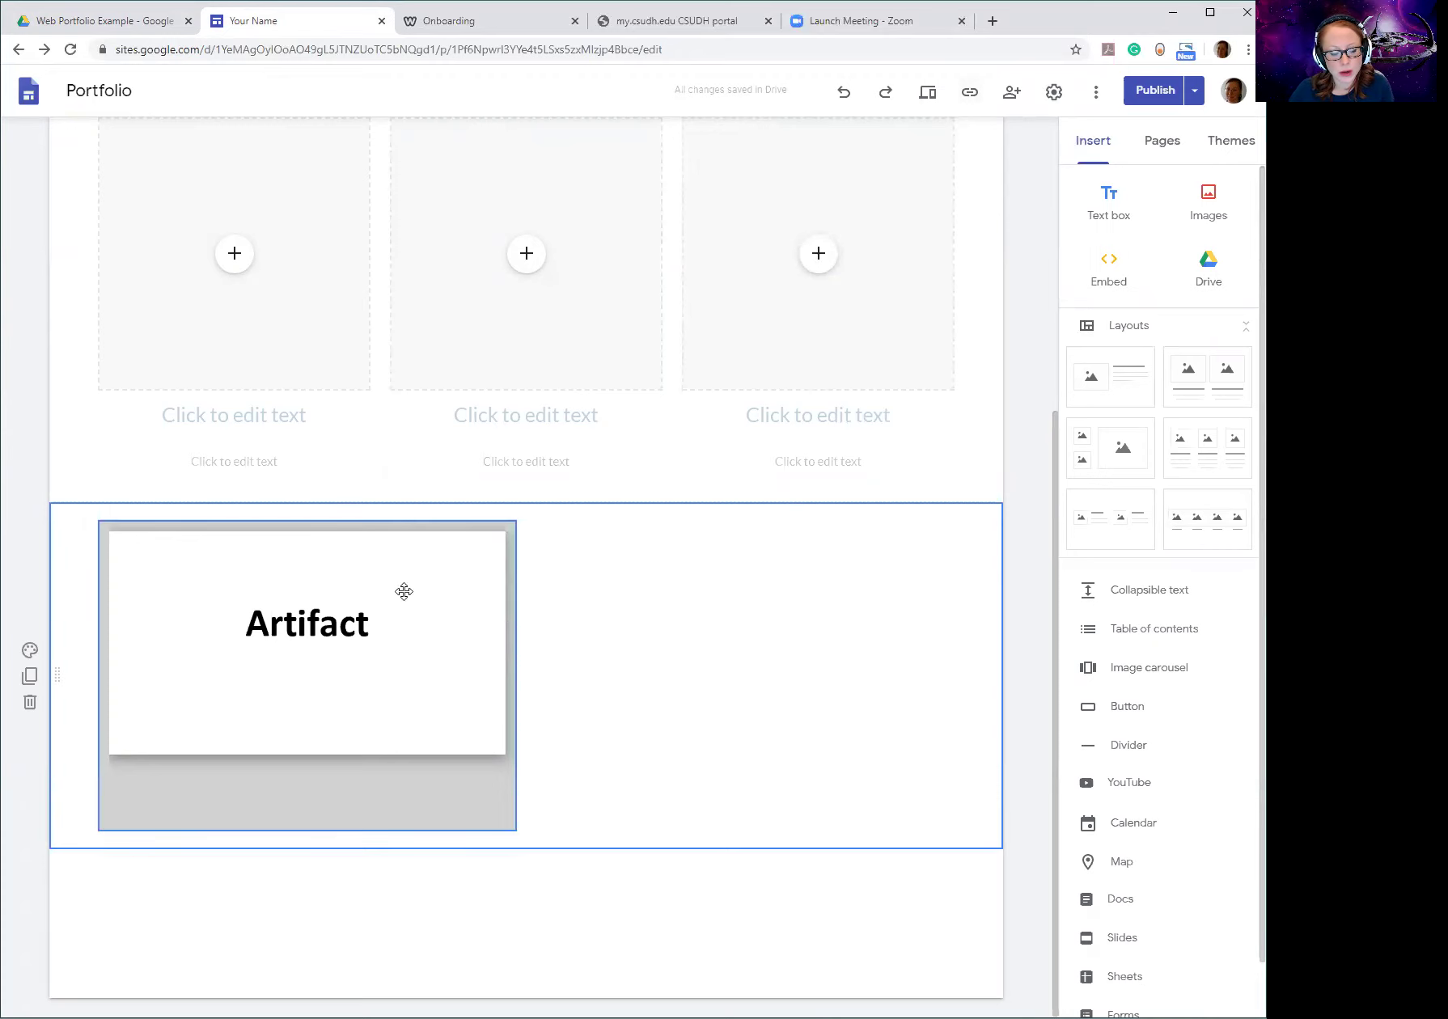
scroll(404, 592, up, 5)
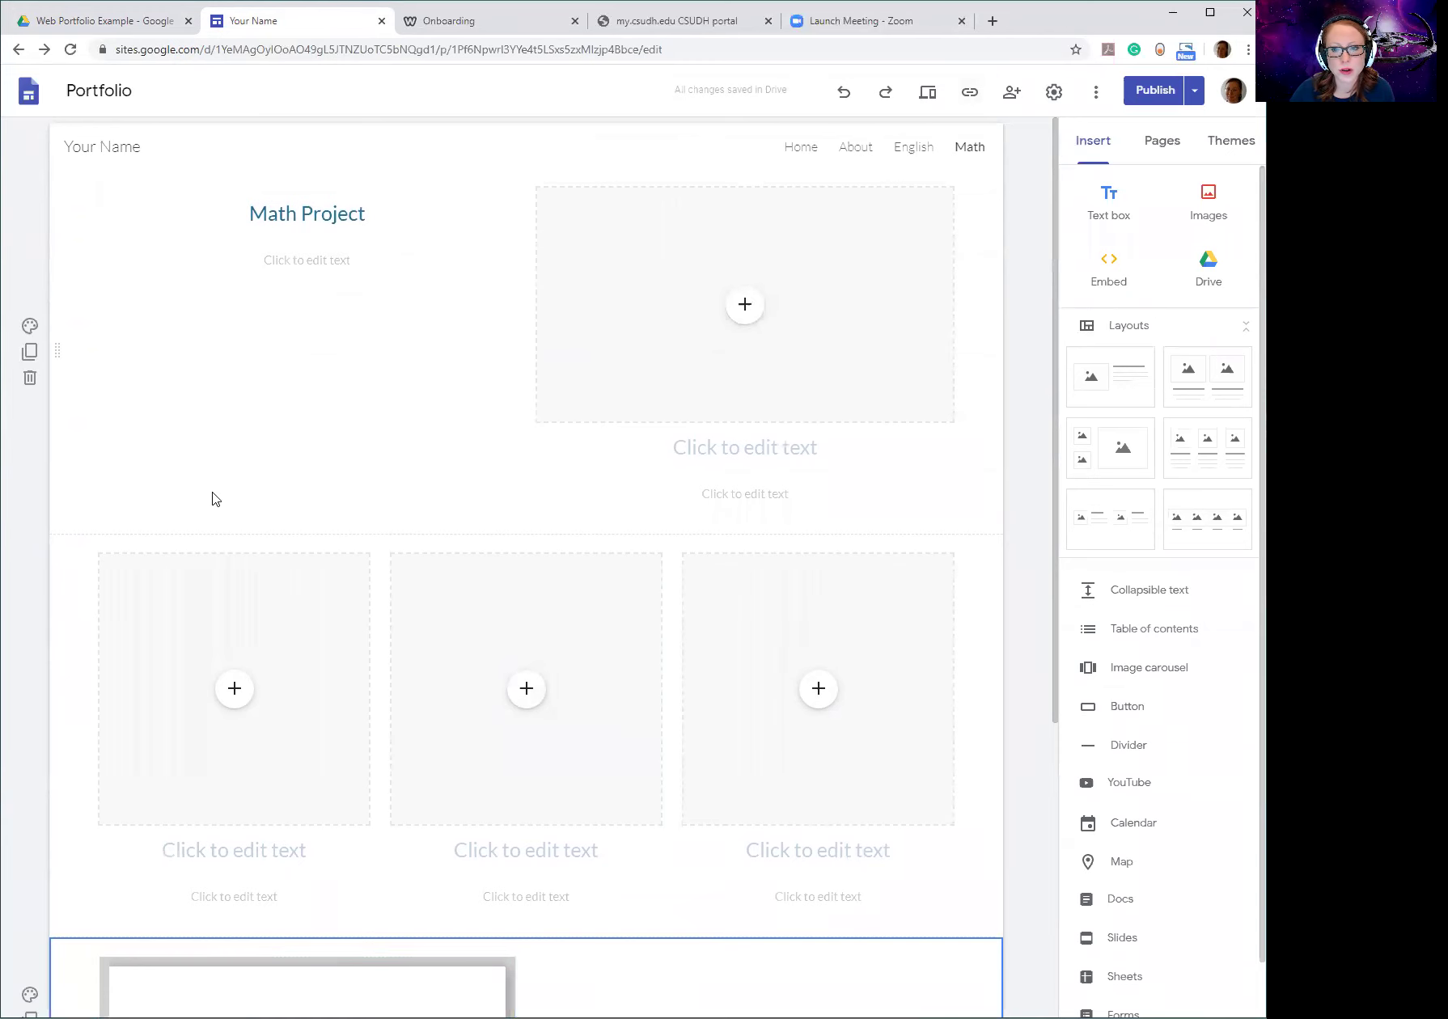